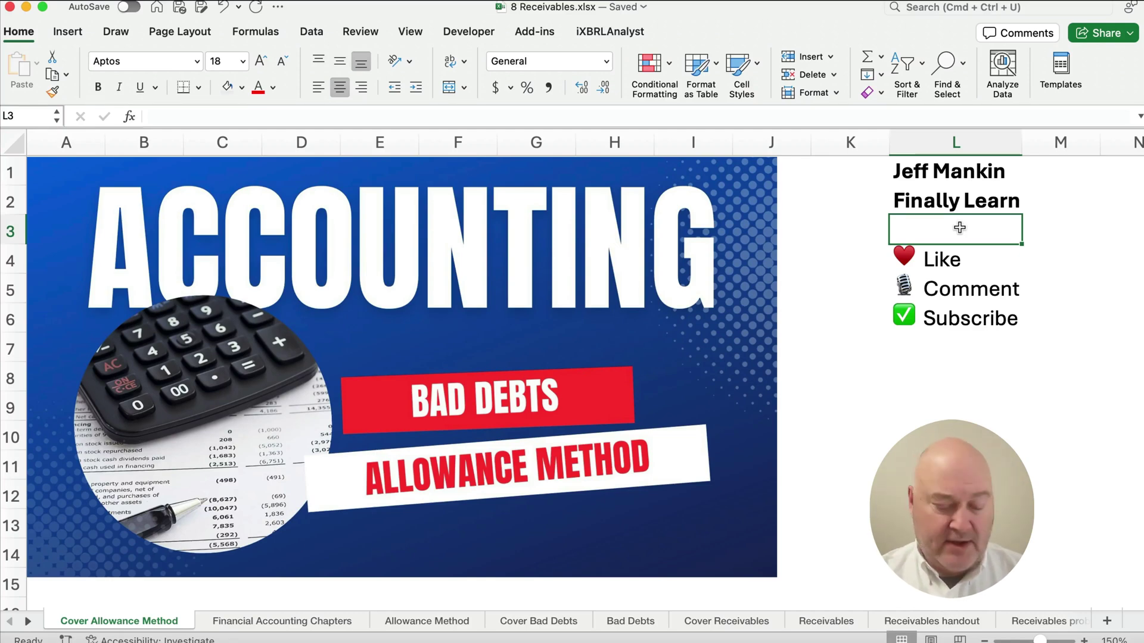
# Step: Go to the Allowance Method sheet and review the two ways to estimate bad debts in A8:C10
pyautogui.hotkey('alt', 'Right')
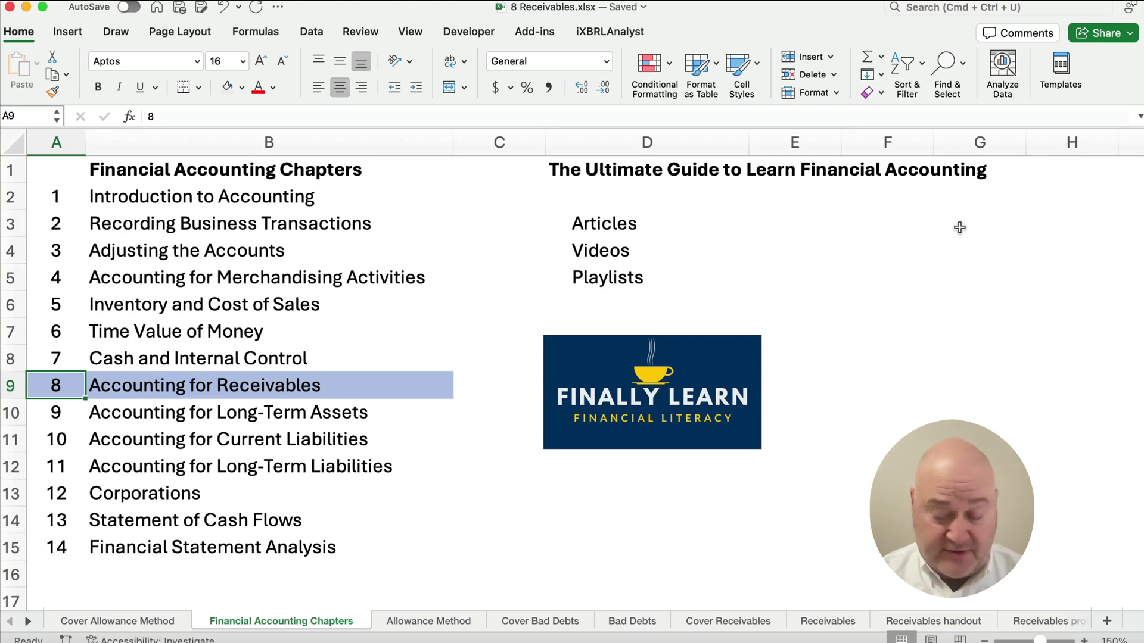
pyautogui.hotkey('alt', 'Right')
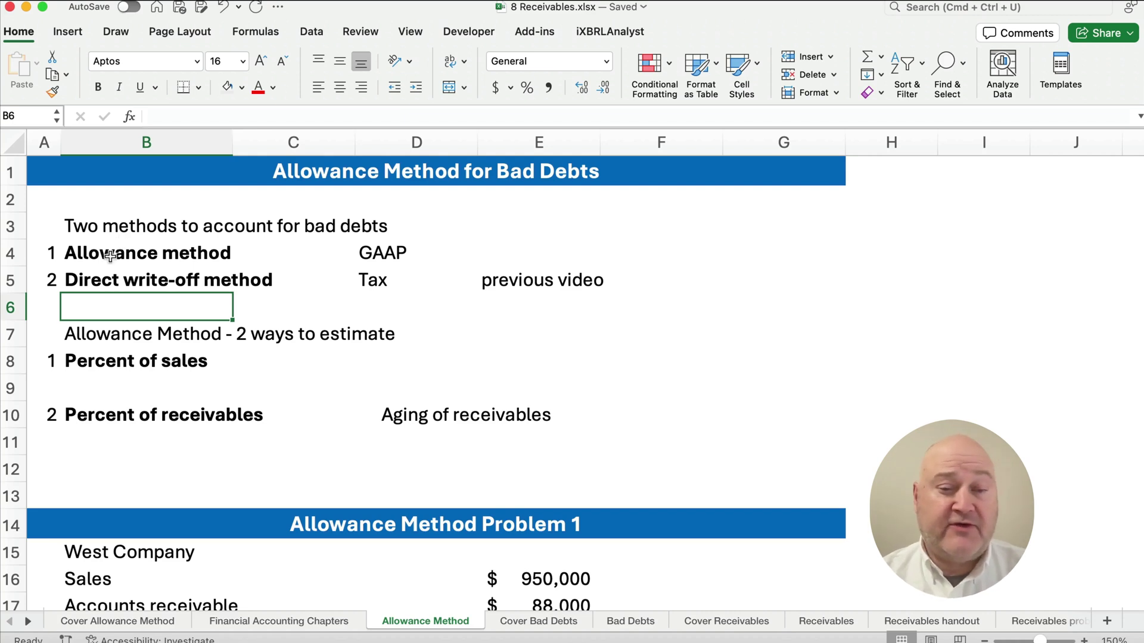
pyautogui.moveTo(60, 361); pyautogui.dragTo(271, 423)
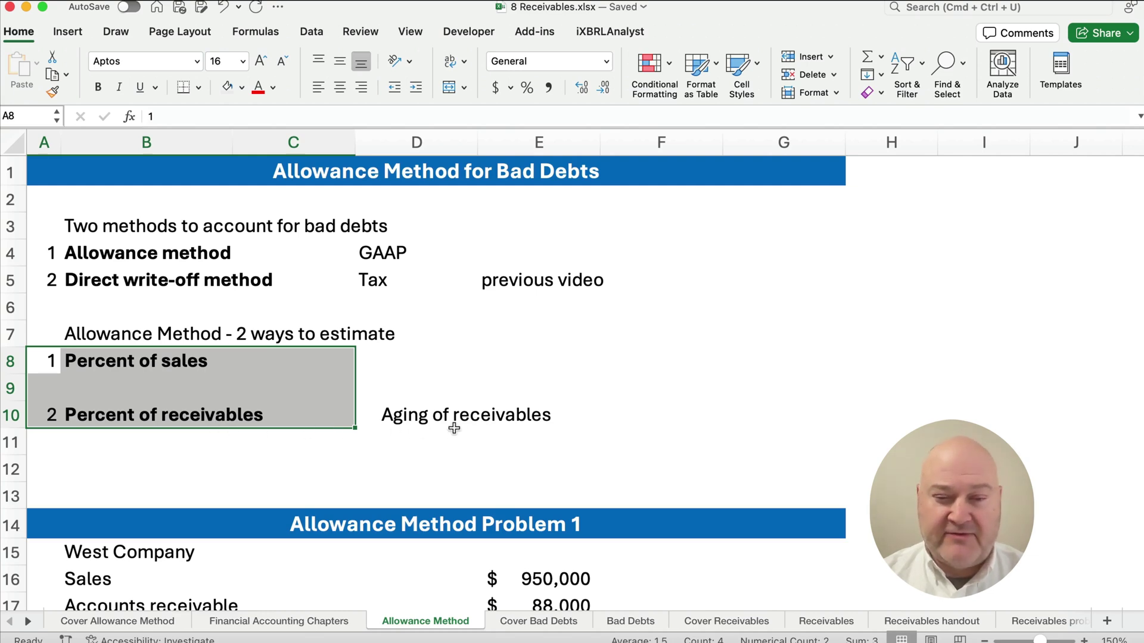
# Step: Examine the West Company figures and the four questions of Allowance Method Problem 1
pyautogui.scroll(-10, 296, 451)
pyautogui.scroll(-3, 296, 451)
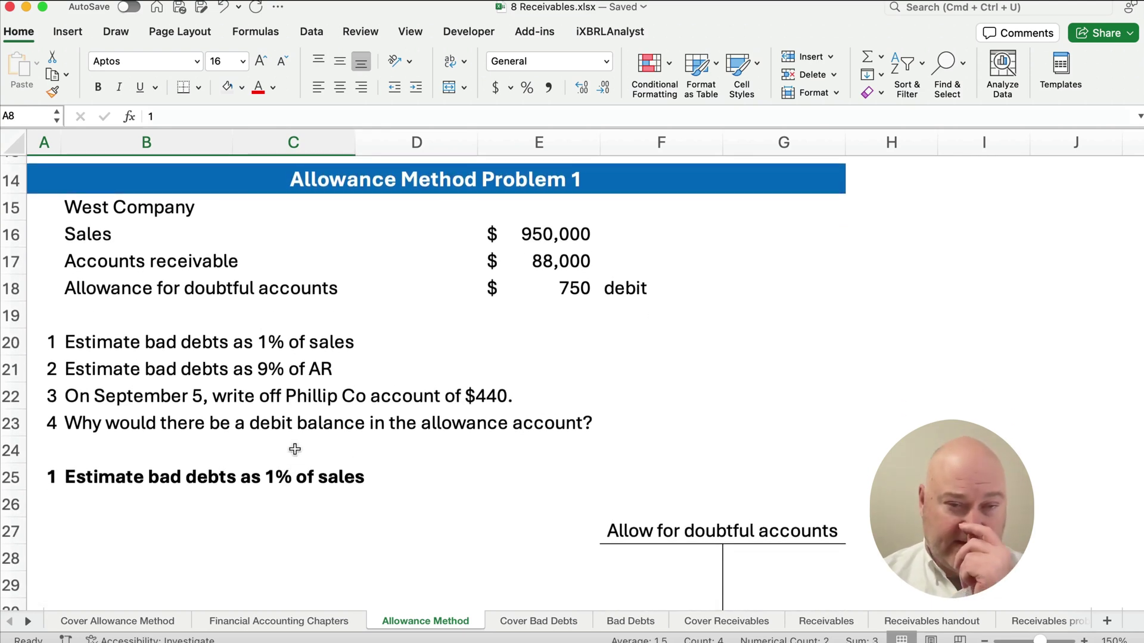
pyautogui.moveTo(81, 235); pyautogui.dragTo(718, 296)
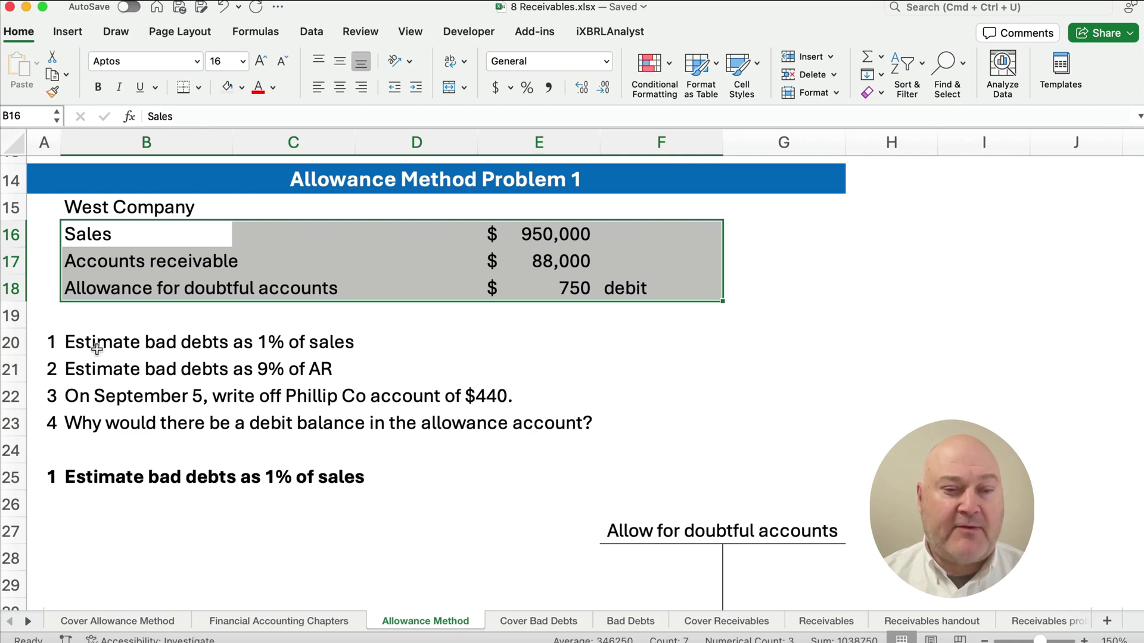
pyautogui.moveTo(37, 341); pyautogui.dragTo(623, 439)
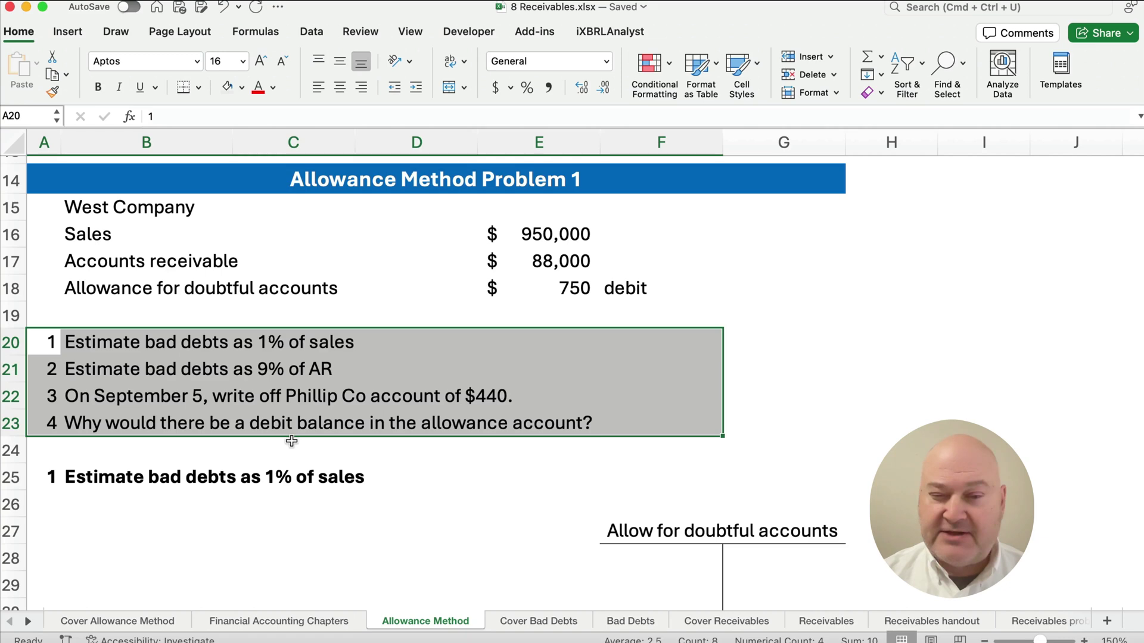
# Step: Link cell B27, under the 1% of sales heading, to the West Company sales amount in E16
pyautogui.scroll(-5, 302, 455)
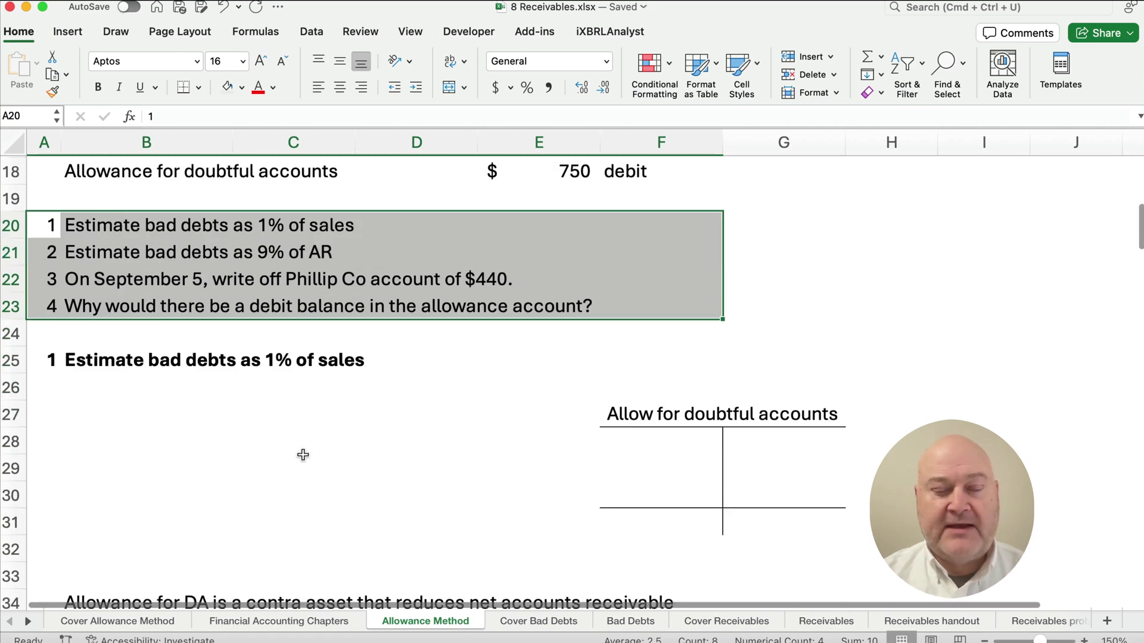
pyautogui.click(122, 352)
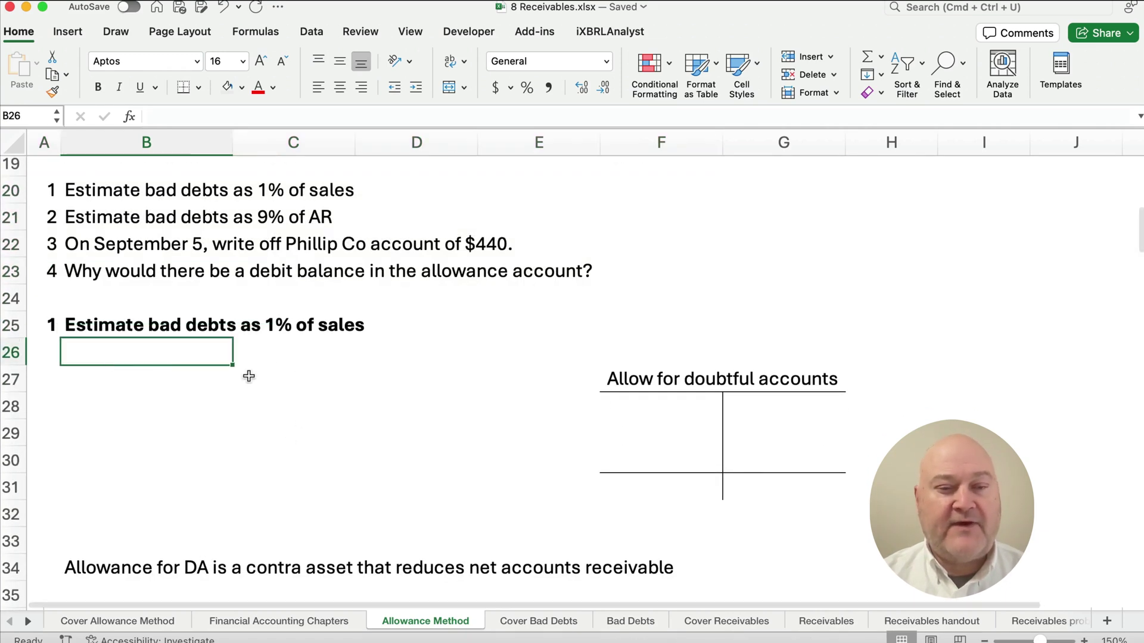
pyautogui.click(123, 384)
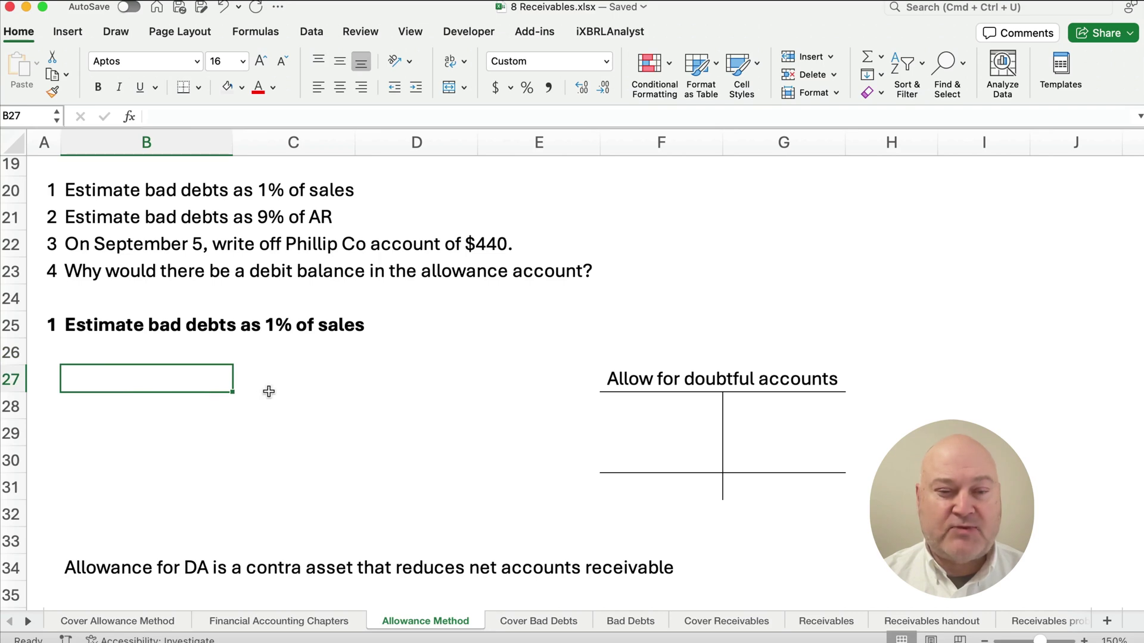
pyautogui.write('=')
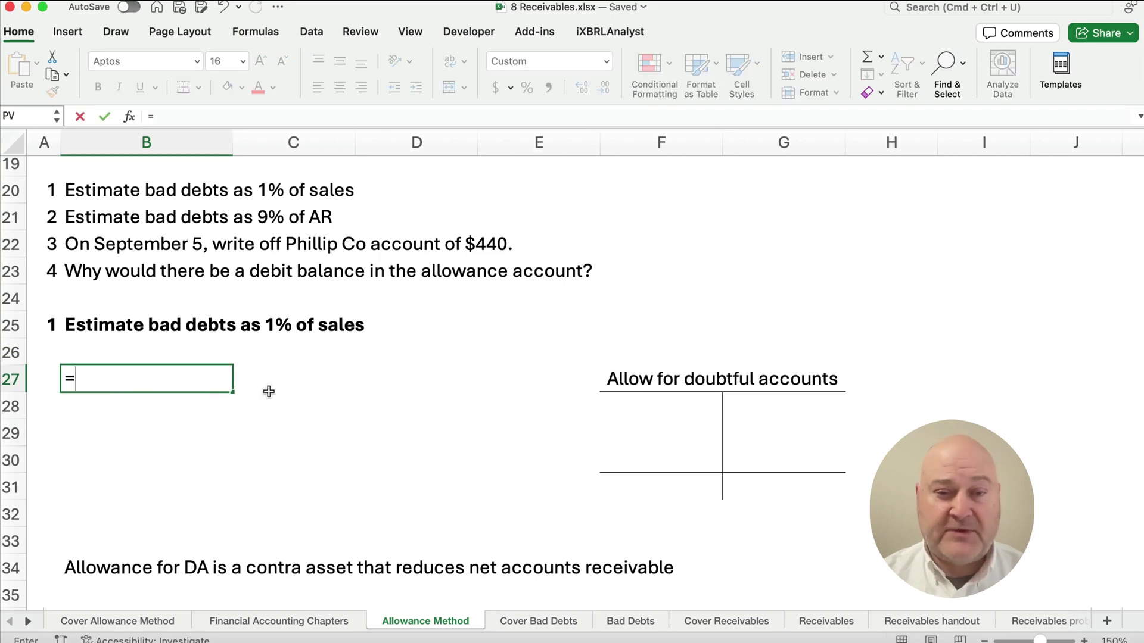
pyautogui.scroll(5, 447, 369)
pyautogui.click(528, 281)
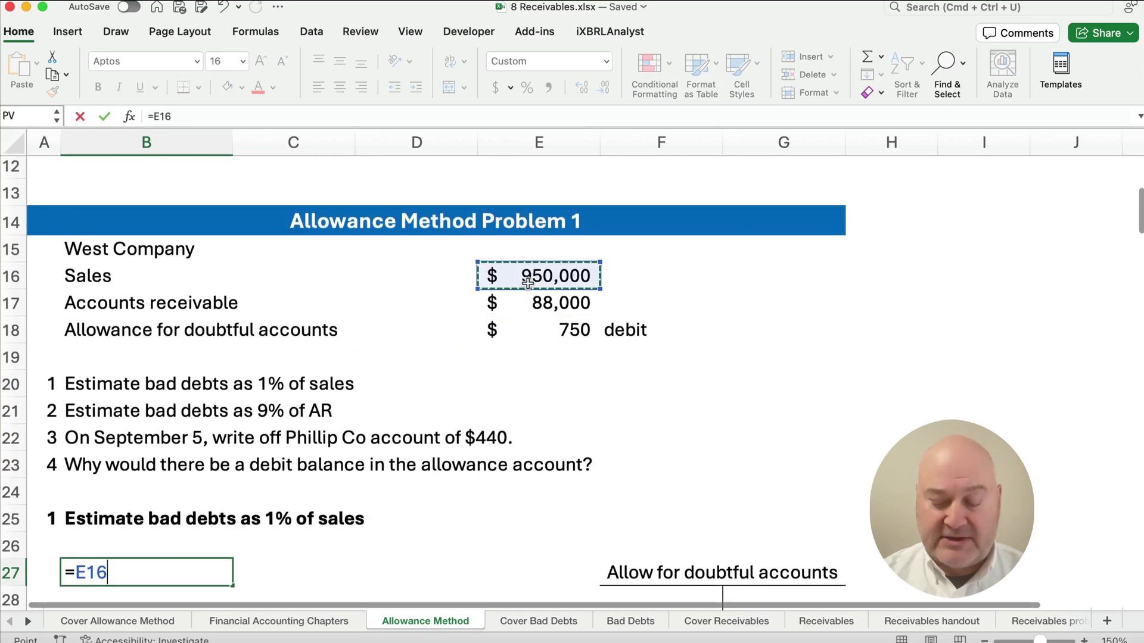
pyautogui.press('Return')
# Step: Enter the 1% rate as .01 in C27, beside the linked sales amount
pyautogui.press('Up')
pyautogui.press('Right')
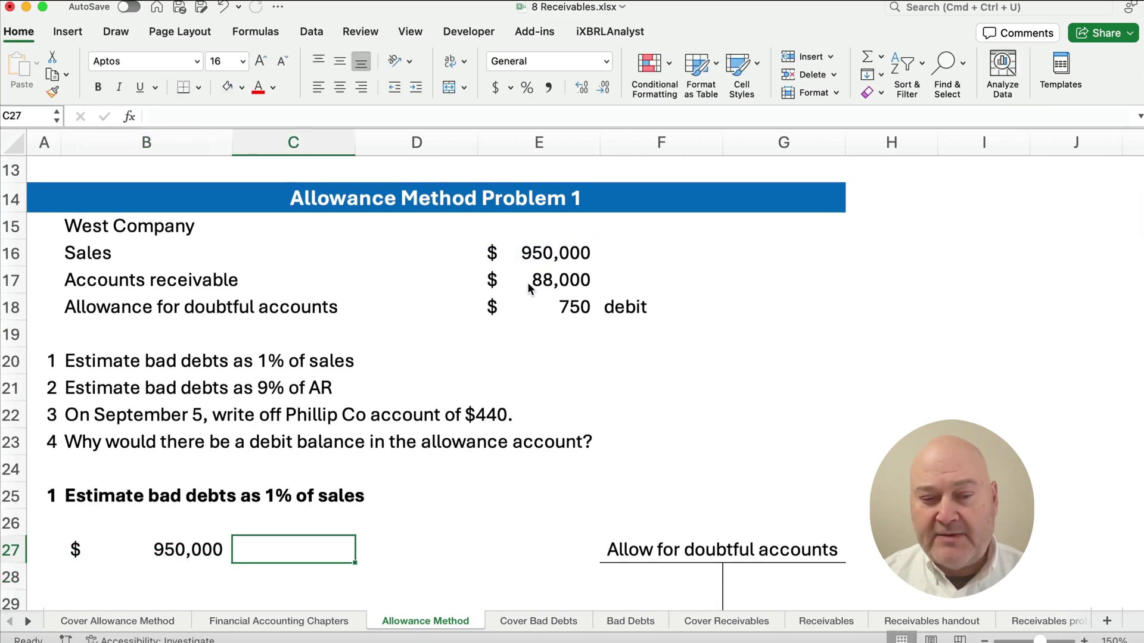
pyautogui.write('.01')
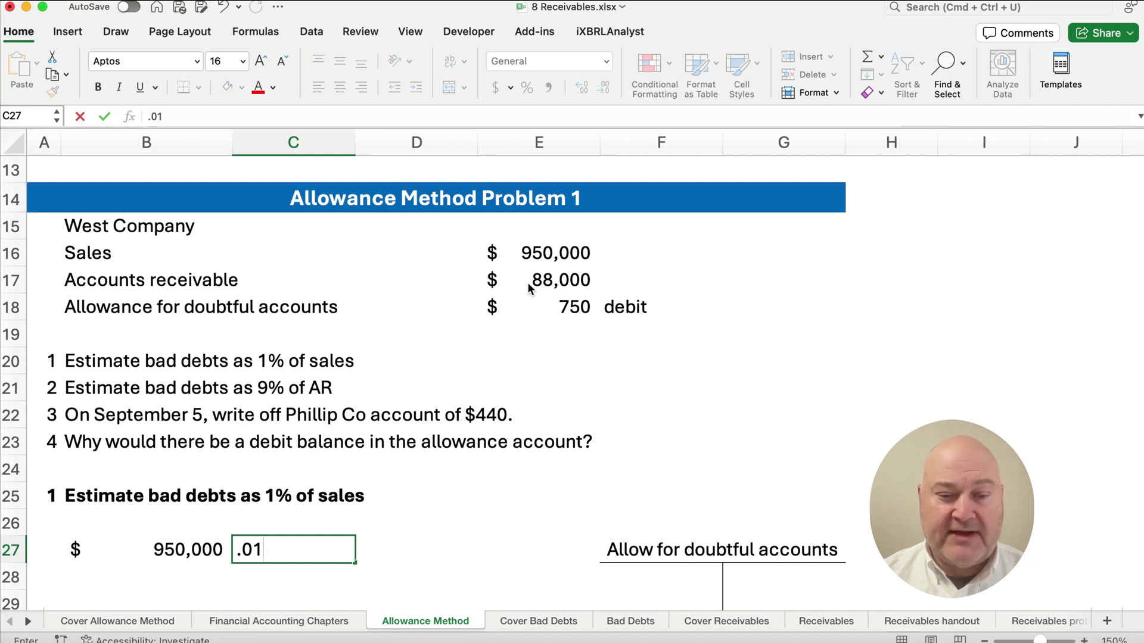
pyautogui.press('Right')
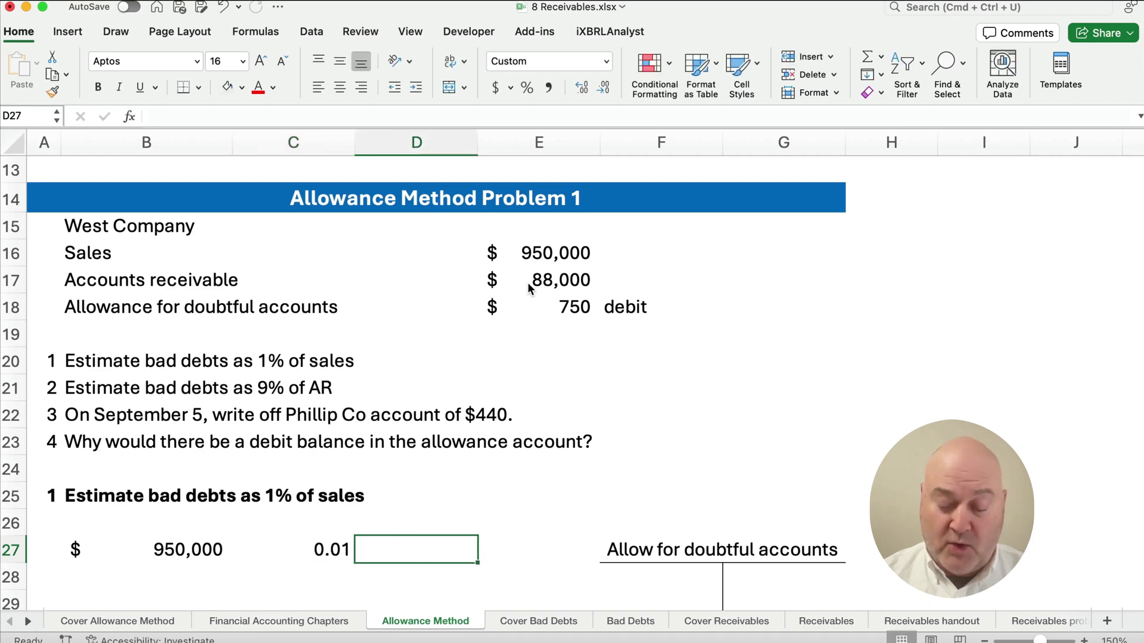
# Step: Calculate the bad debt estimate in D27 with the formula =B27*C27
pyautogui.write('=')
pyautogui.press('Left')
pyautogui.press('Left')
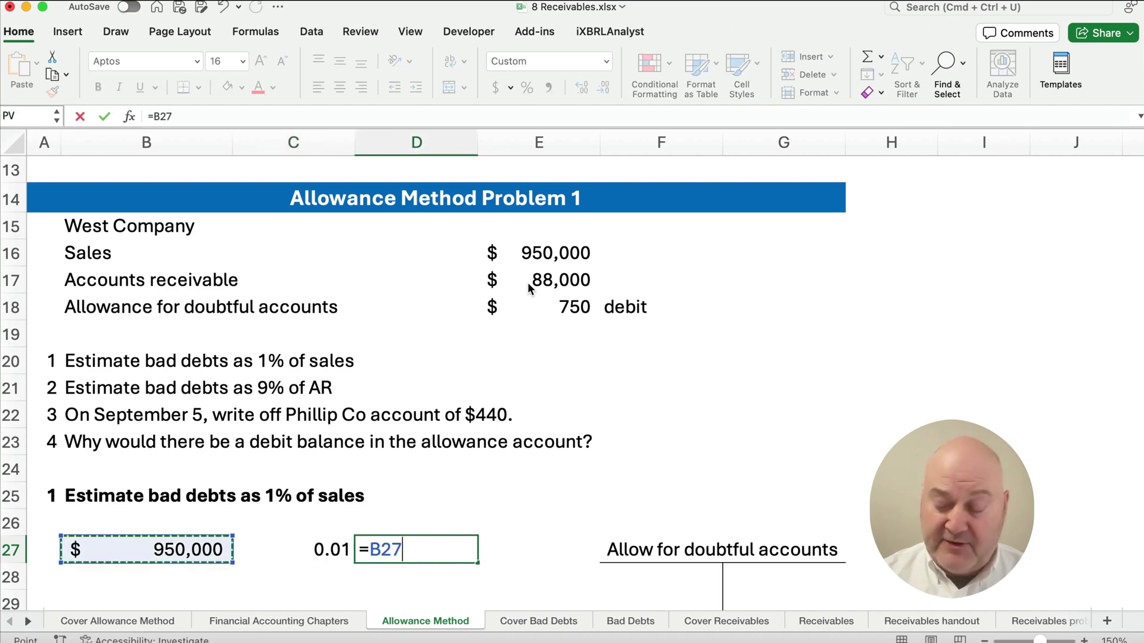
pyautogui.write('*')
pyautogui.press('Left')
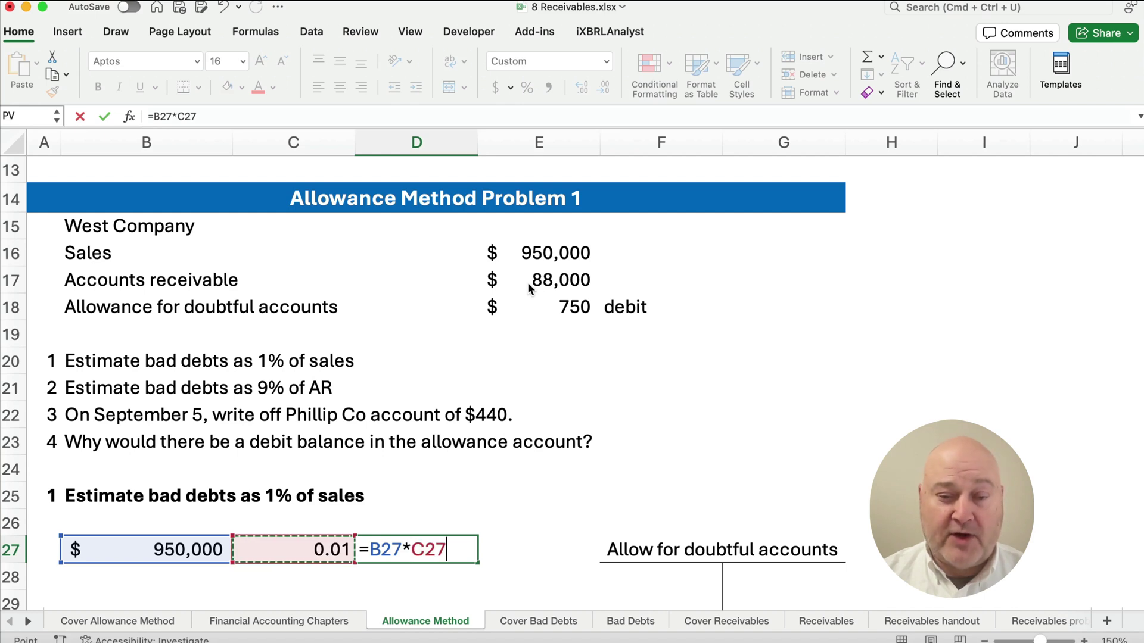
pyautogui.press('Return')
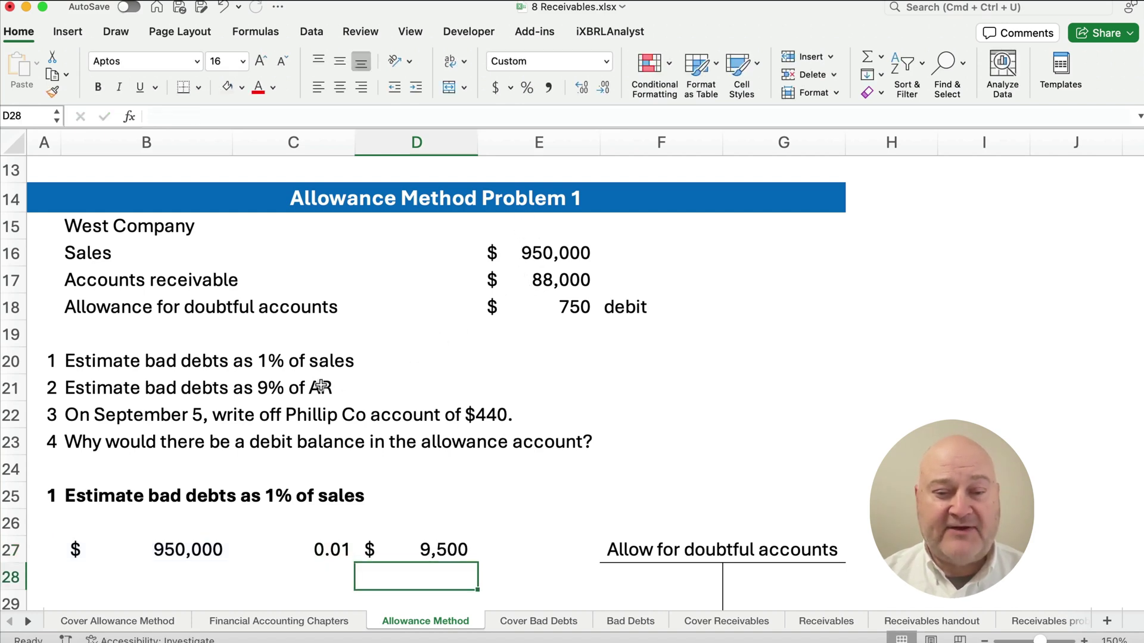
# Step: Enter the journal entry accounts: Bad debt expense in B29 and an indented Allowance for DA in B30
pyautogui.scroll(-1, 320, 384)
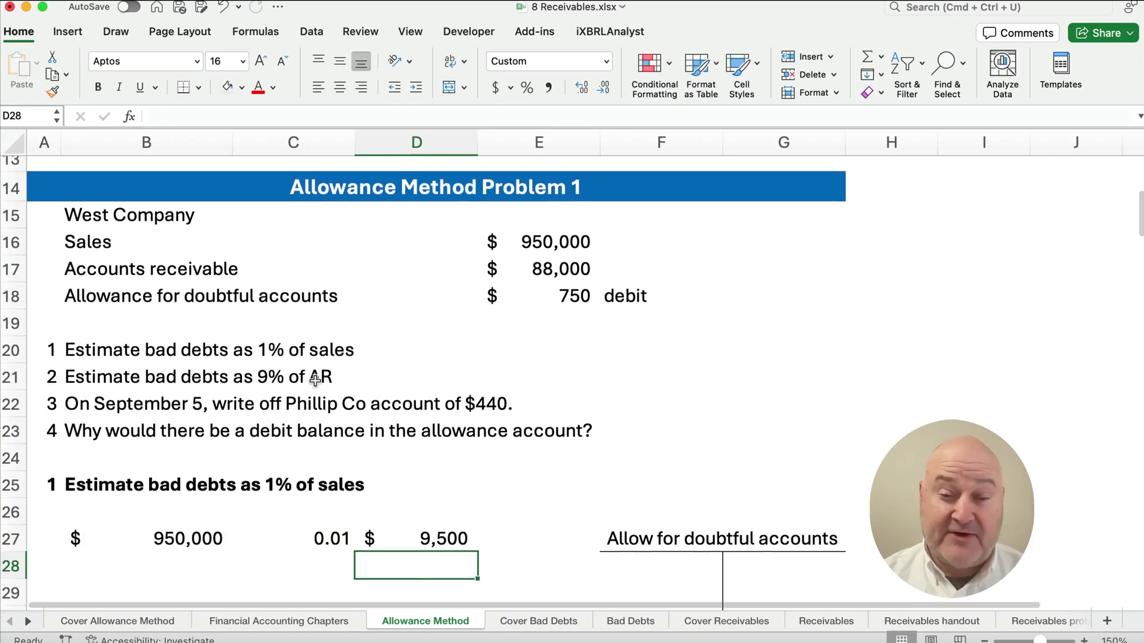
pyautogui.scroll(-3, 315, 381)
pyautogui.scroll(-1, 315, 381)
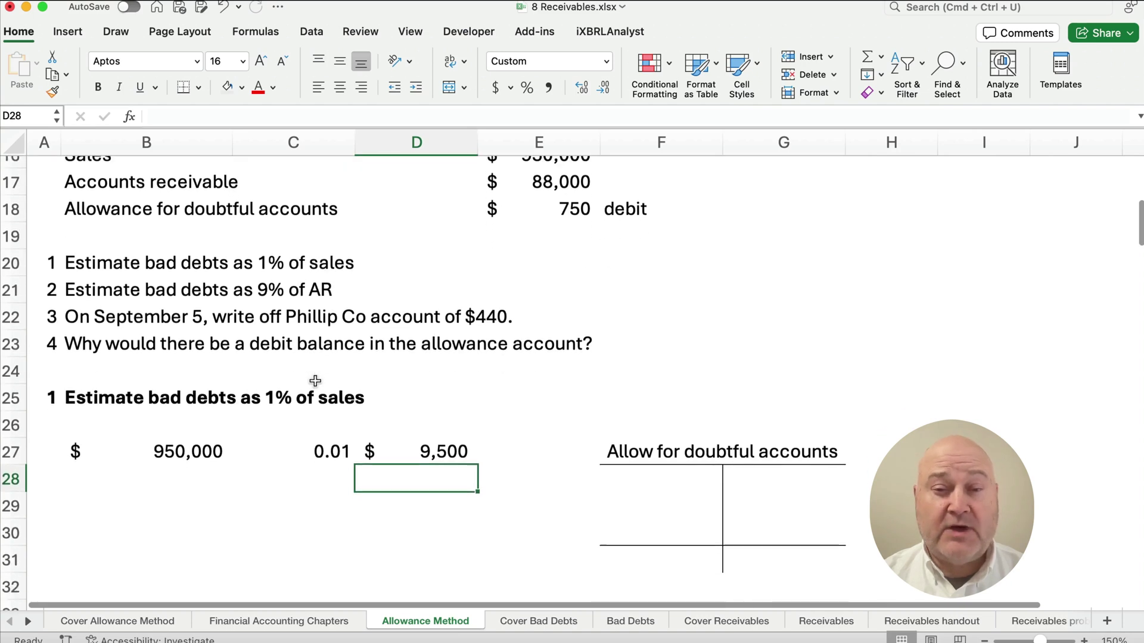
pyautogui.click(129, 507)
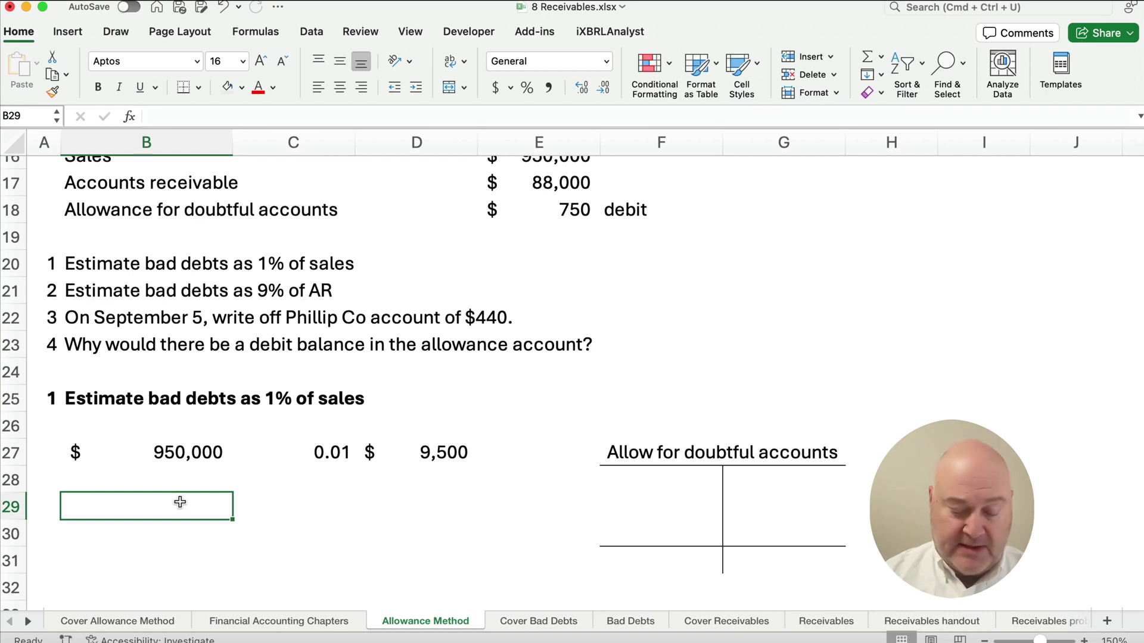
pyautogui.write('Bad')
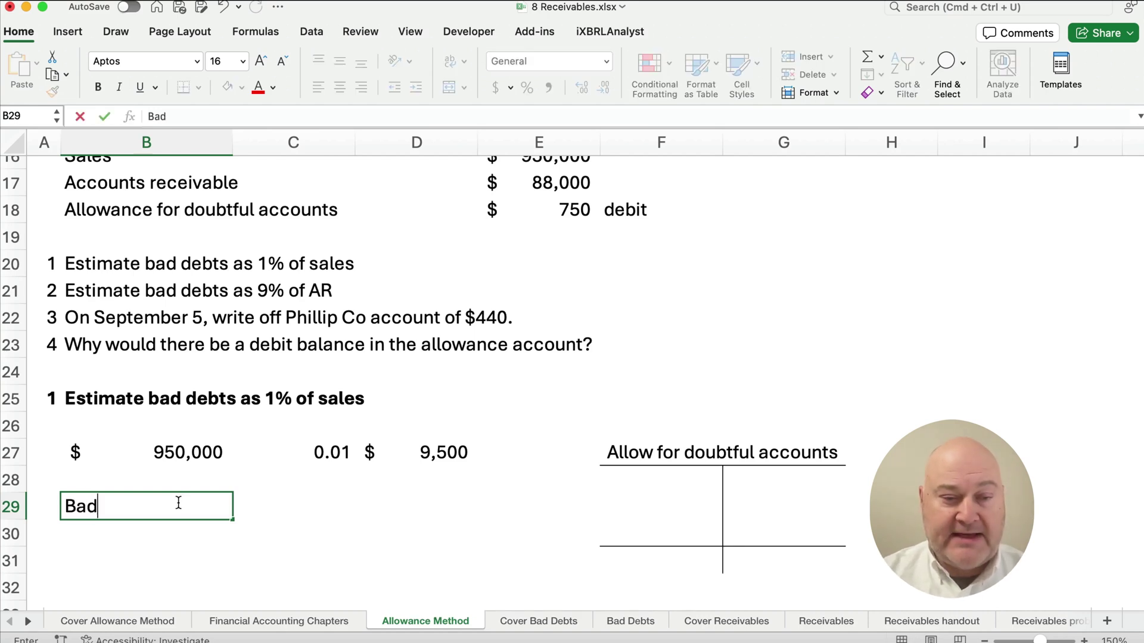
pyautogui.write(' debt expense')
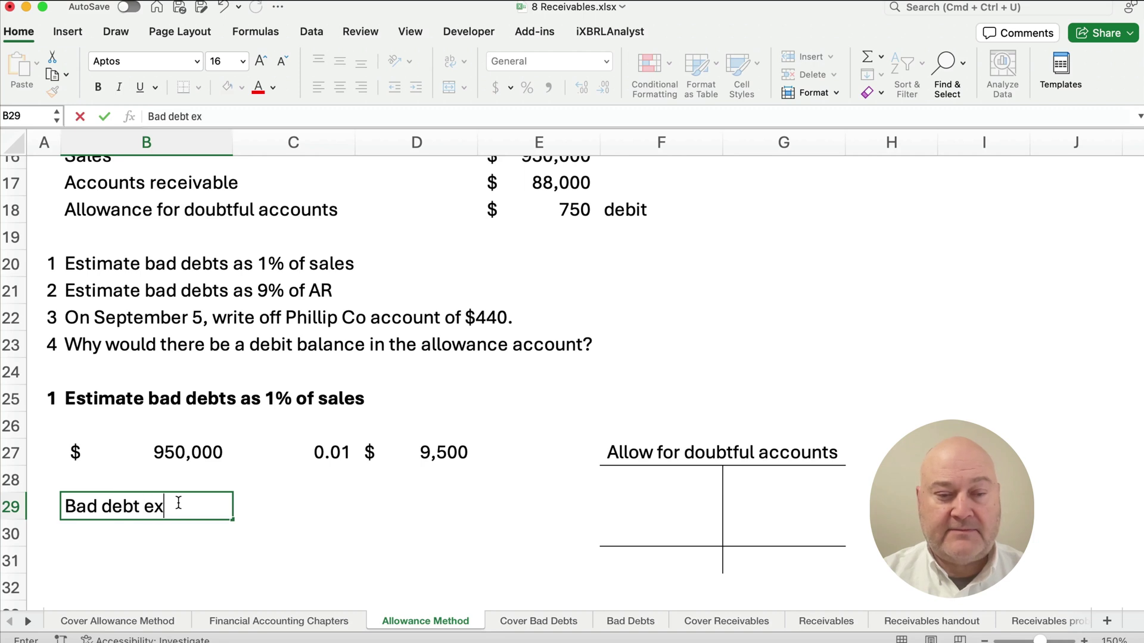
pyautogui.press('Return')
pyautogui.write('Allo')
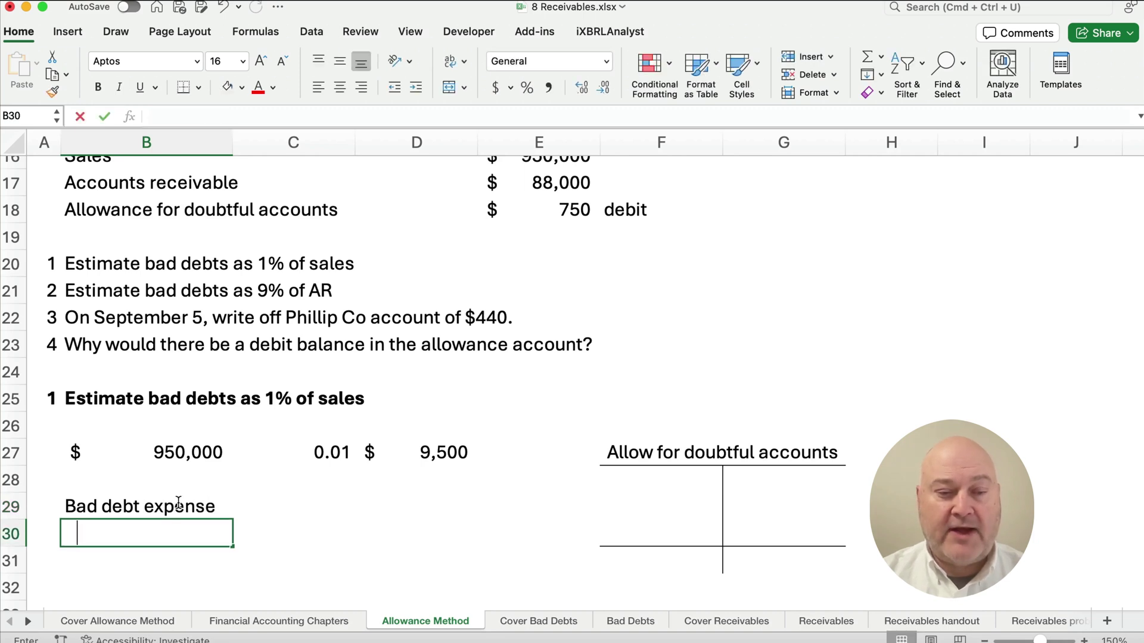
pyautogui.write('w')
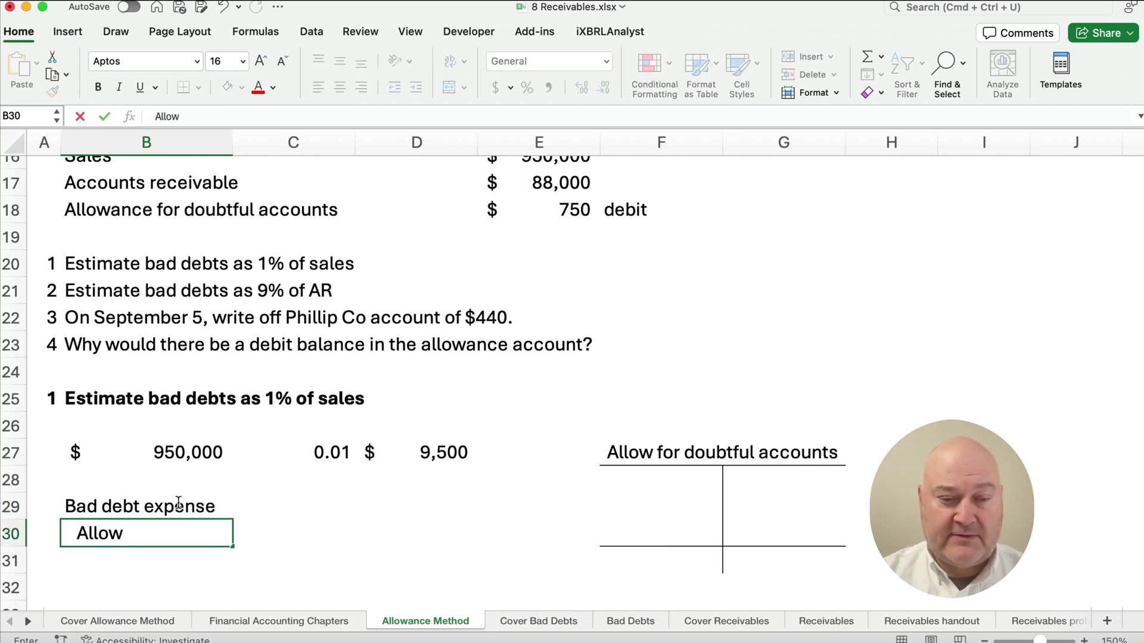
pyautogui.write('ance for DA')
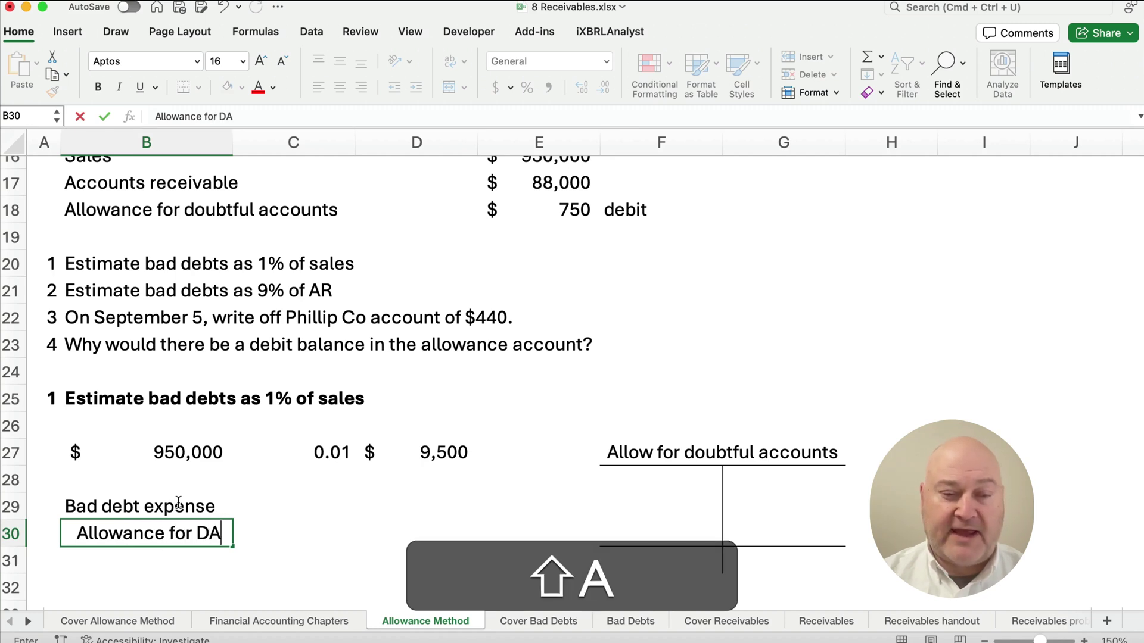
# Step: Record the Bad debt expense debit in C29 by linking it to the estimate in D27
pyautogui.hotkey('shift', 'Right')
pyautogui.press('Up')
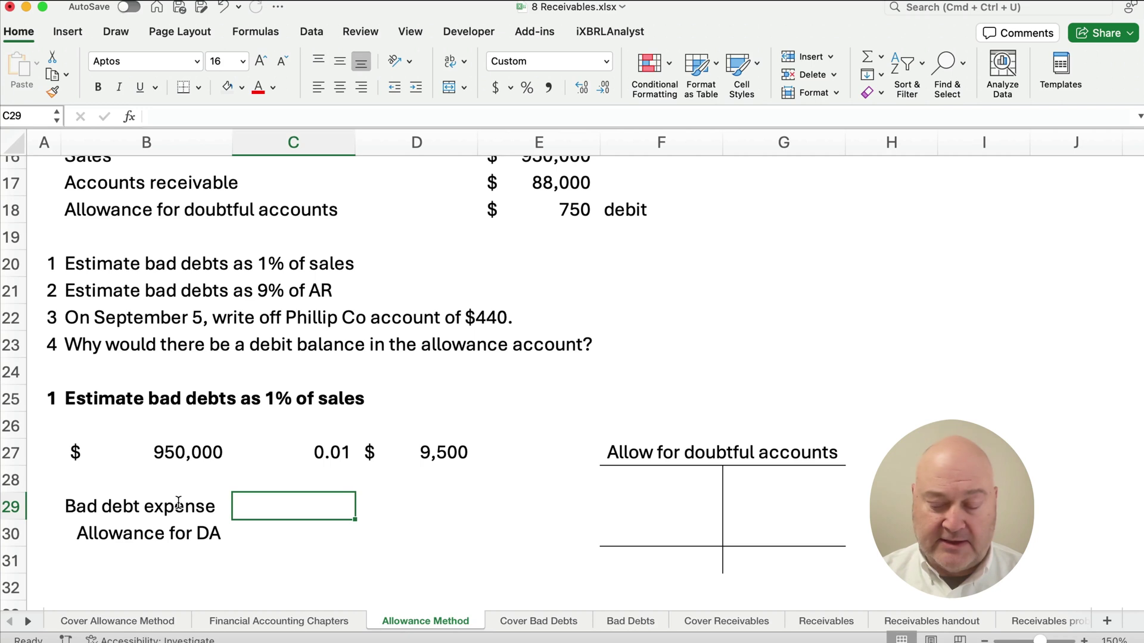
pyautogui.write('=')
pyautogui.click(425, 460)
pyautogui.press('Return')
# Step: Record the Allowance for DA credit in D30 by linking it to the debit in C29
pyautogui.press('Right')
pyautogui.write('=')
pyautogui.press('Left')
pyautogui.press('Up')
pyautogui.press('Return')
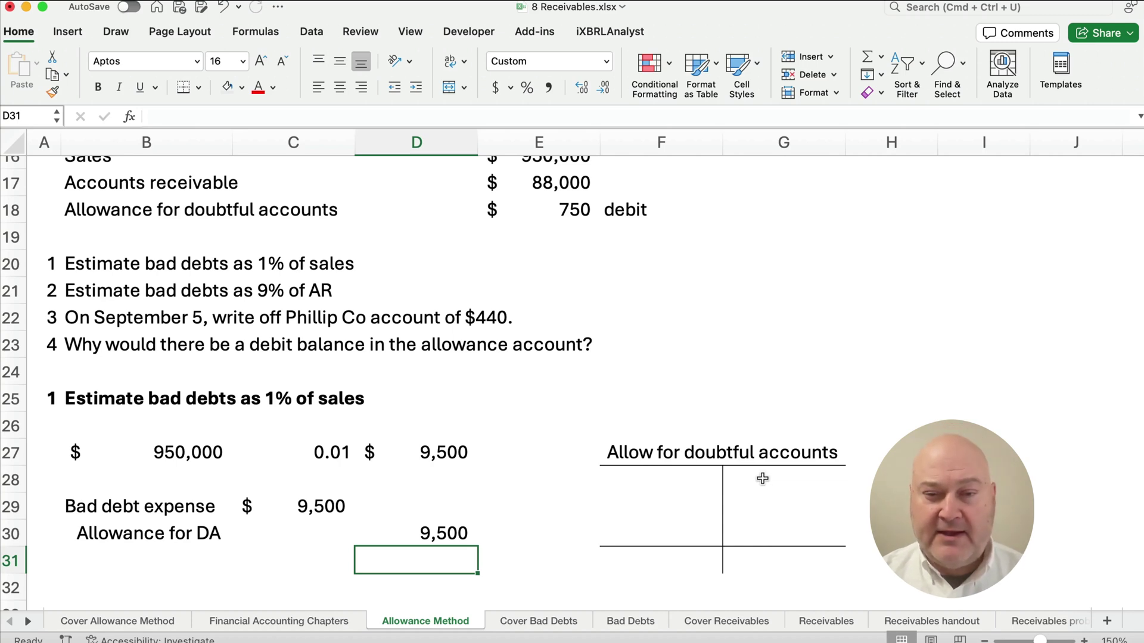
# Step: Enter the beginning debit balance of 750 in F28 of the Allow for doubtful accounts T-account
pyautogui.click(683, 481)
pyautogui.write('750')
pyautogui.press('Return')
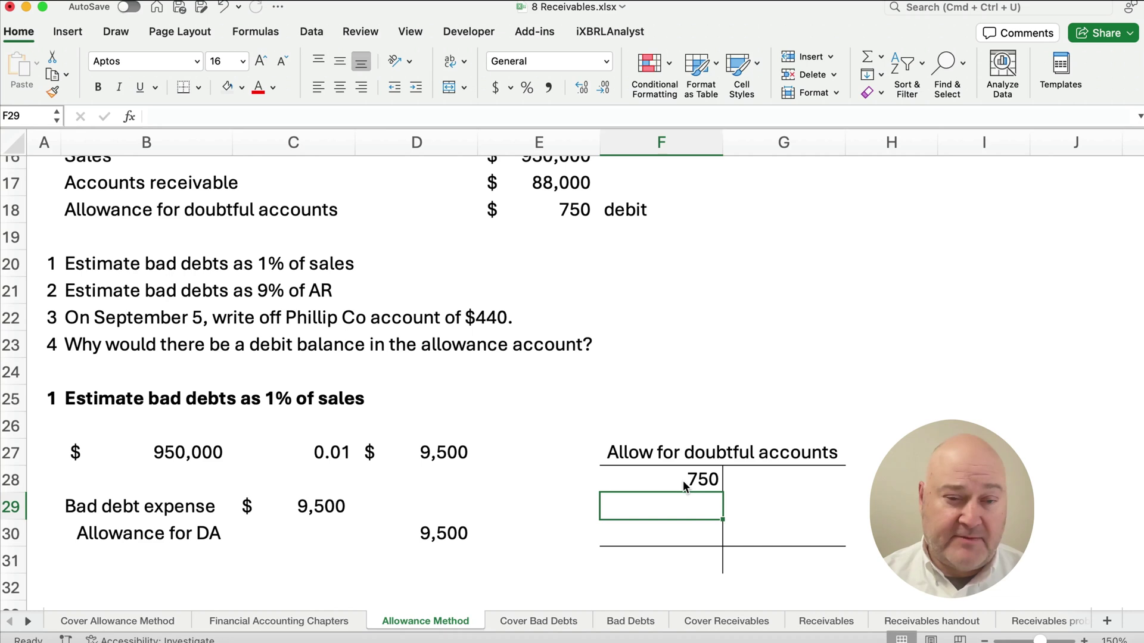
# Step: Post the journal entry credit to the T-account by linking G29 to D30
pyautogui.click(768, 516)
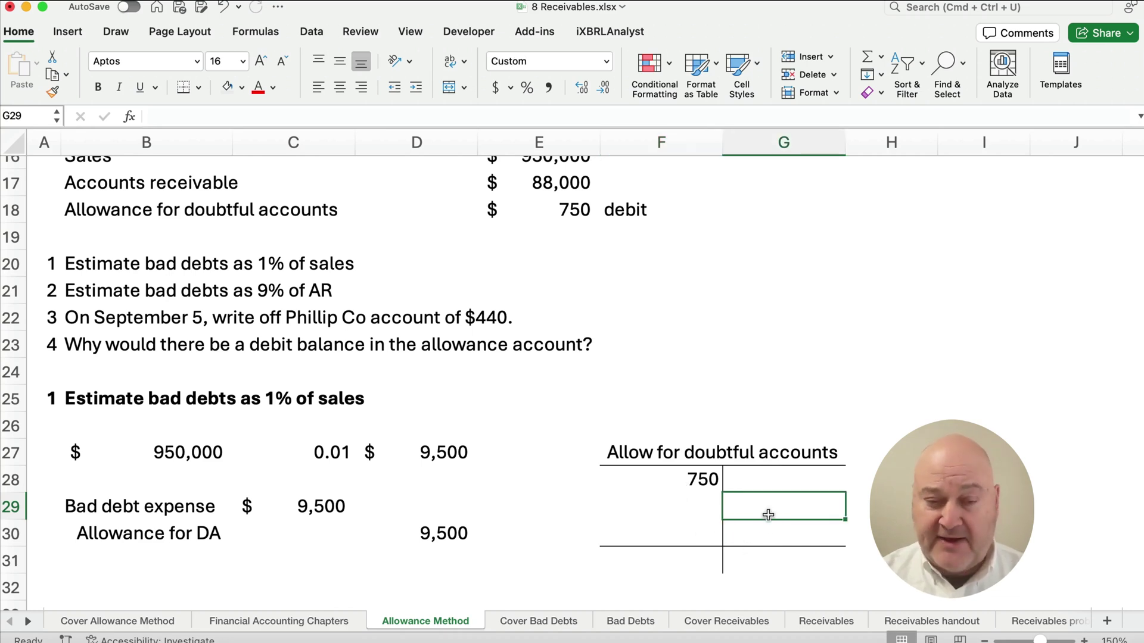
pyautogui.write('=')
pyautogui.click(456, 537)
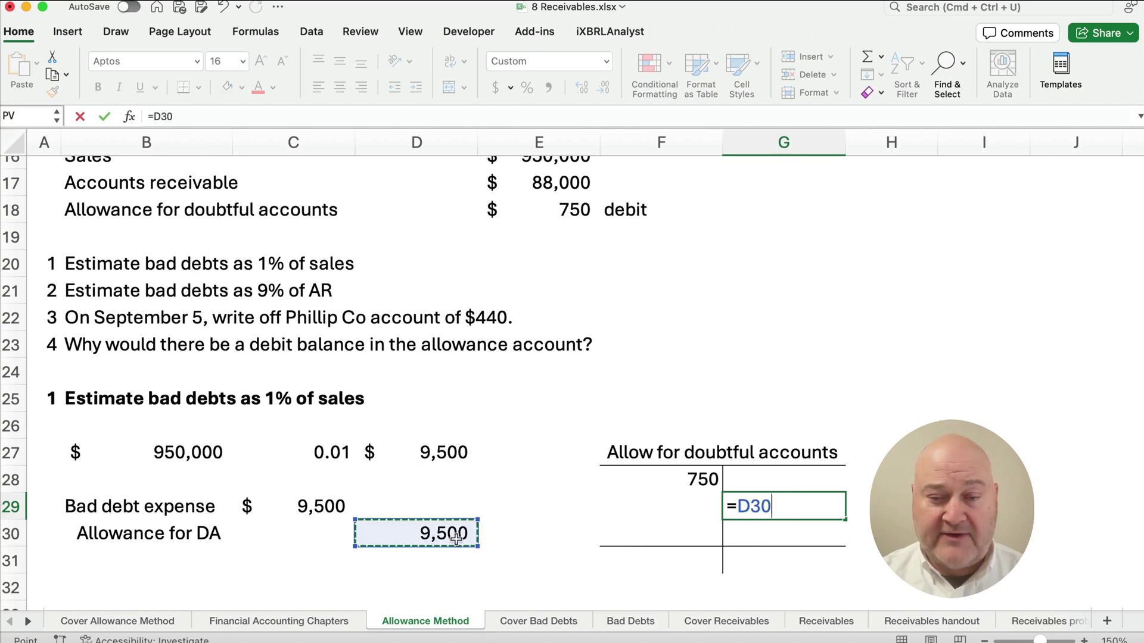
pyautogui.press('Return')
# Step: Calculate the T-account's ending credit balance in G31 as G29 minus F28
pyautogui.press('Return')
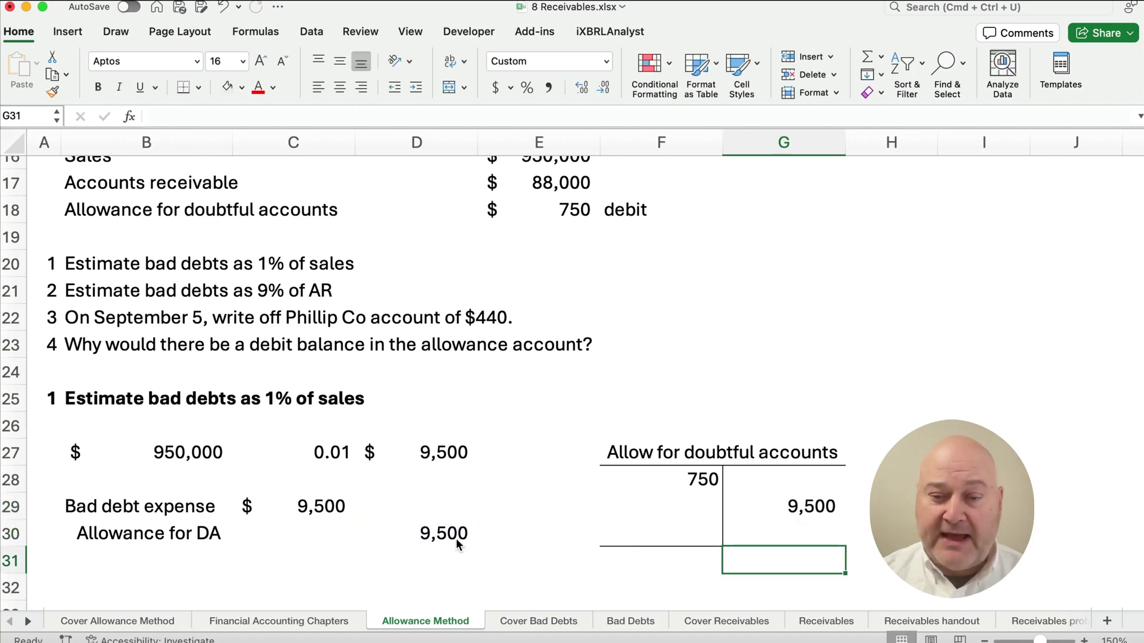
pyautogui.write('=')
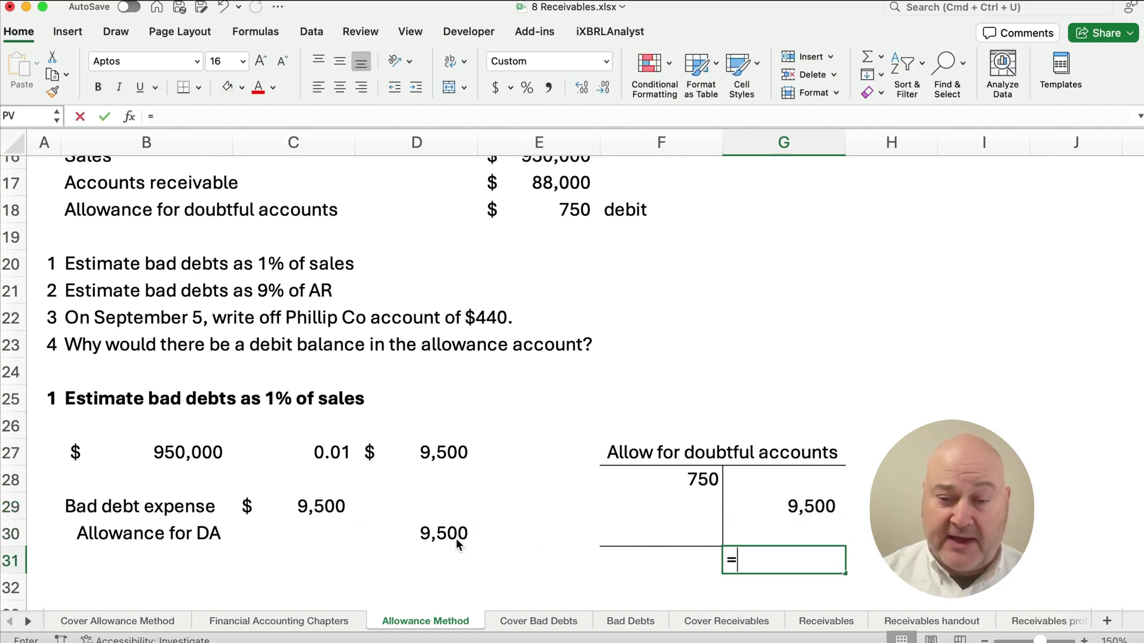
pyautogui.press('Up')
pyautogui.press('Up')
pyautogui.press('Up')
pyautogui.press('Down')
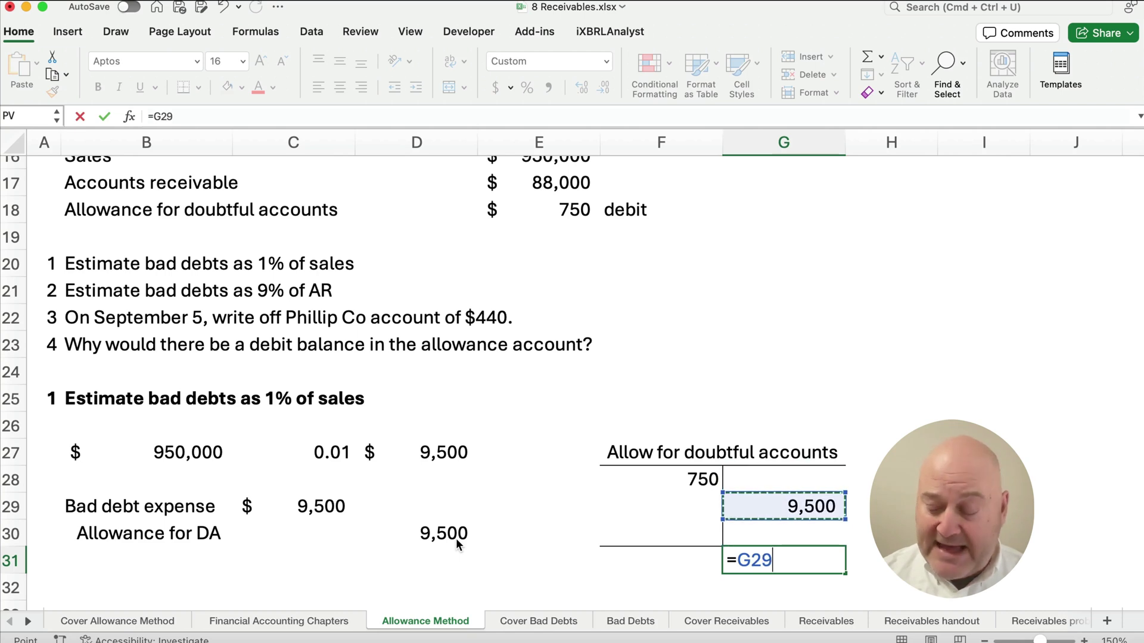
pyautogui.write('-')
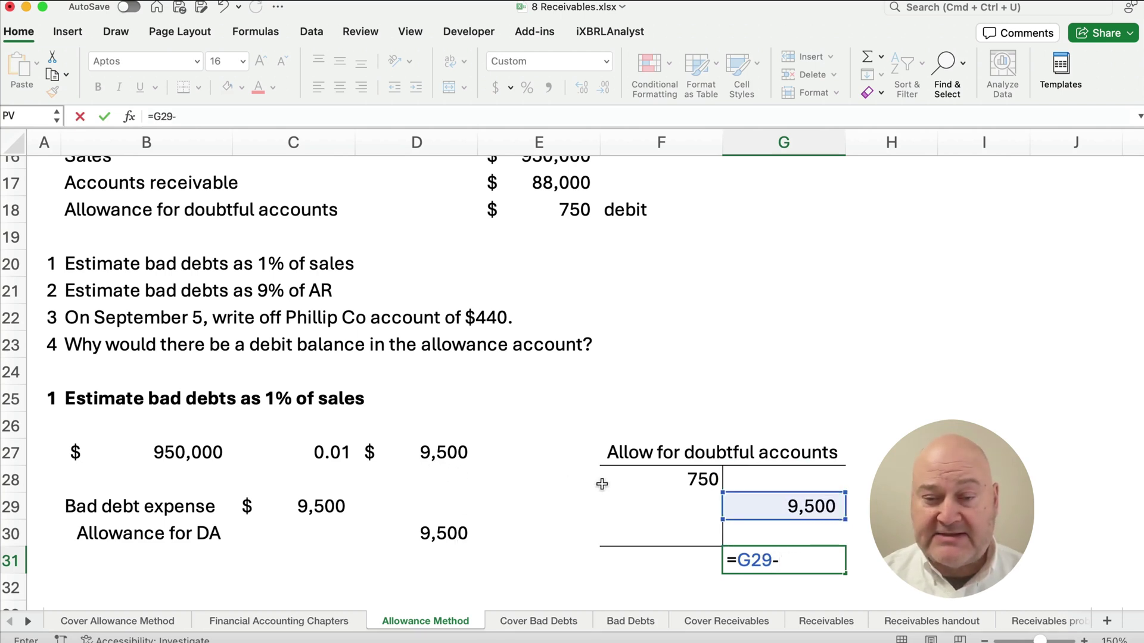
pyautogui.click(655, 479)
pyautogui.press('Return')
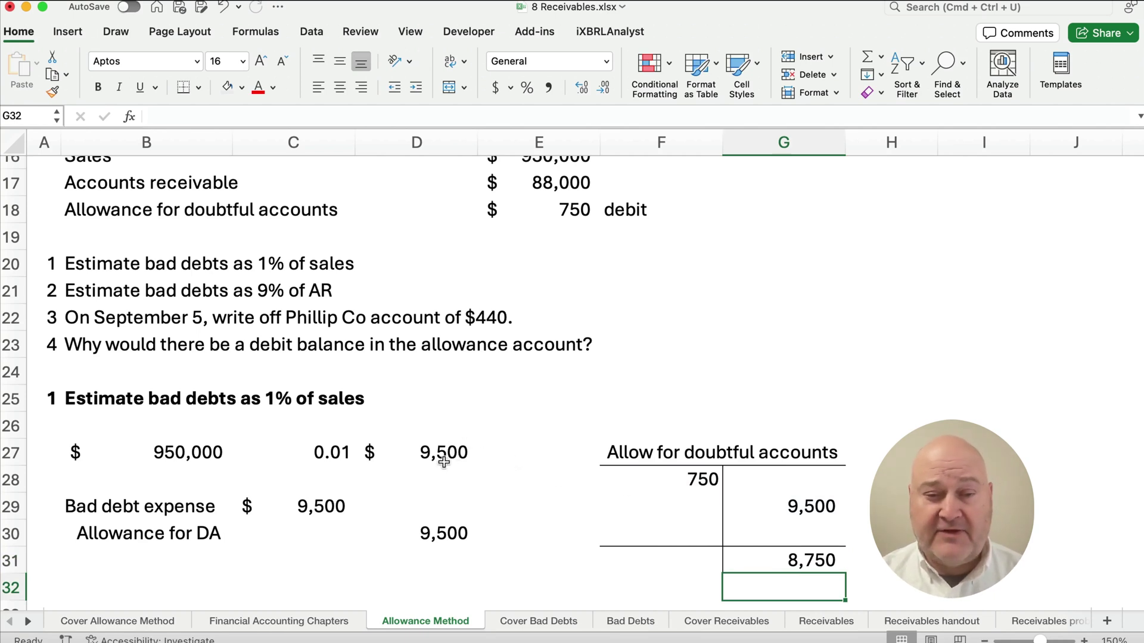
# Step: Fill in the AR amount in D36 by linking it to the accounts receivable balance in E17
pyautogui.scroll(-3, 387, 453)
pyautogui.scroll(-6, 356, 456)
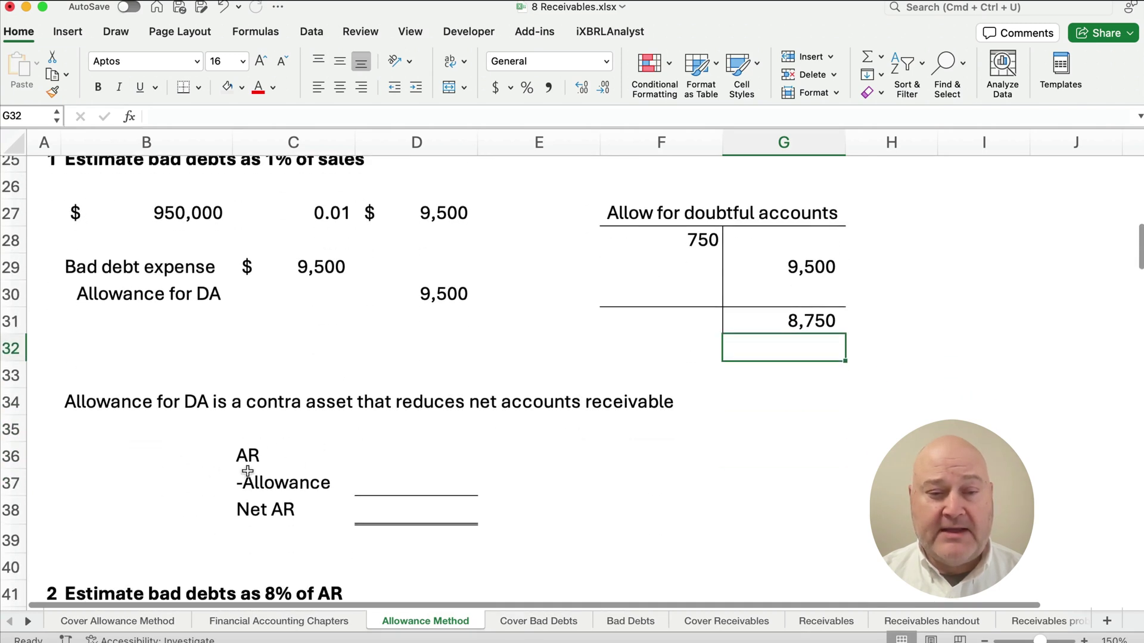
pyautogui.click(370, 453)
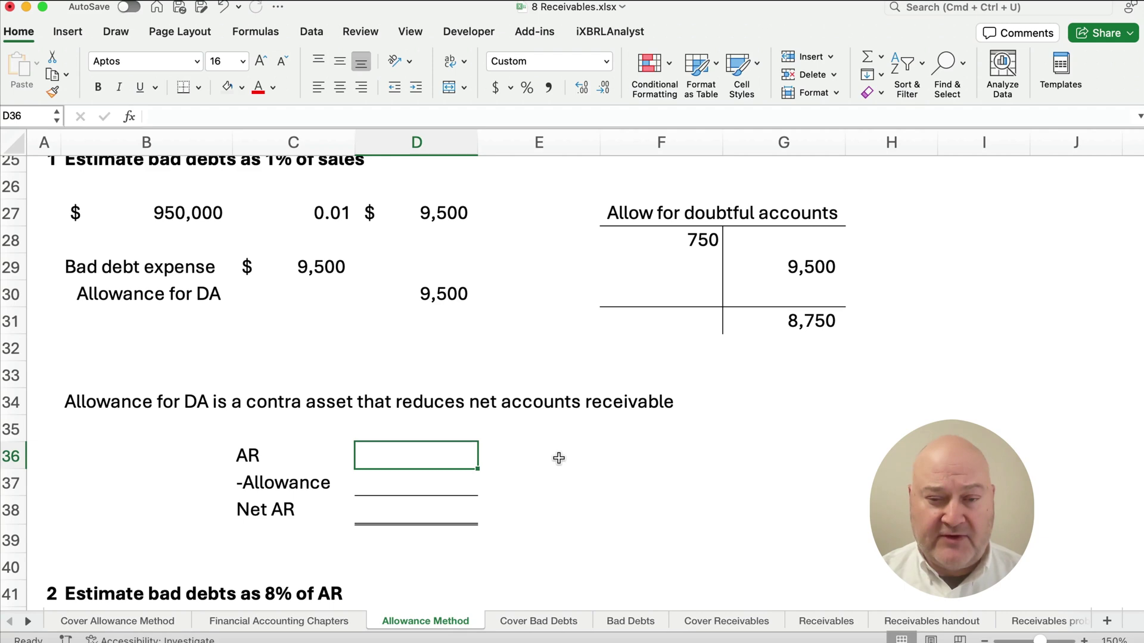
pyautogui.write('=')
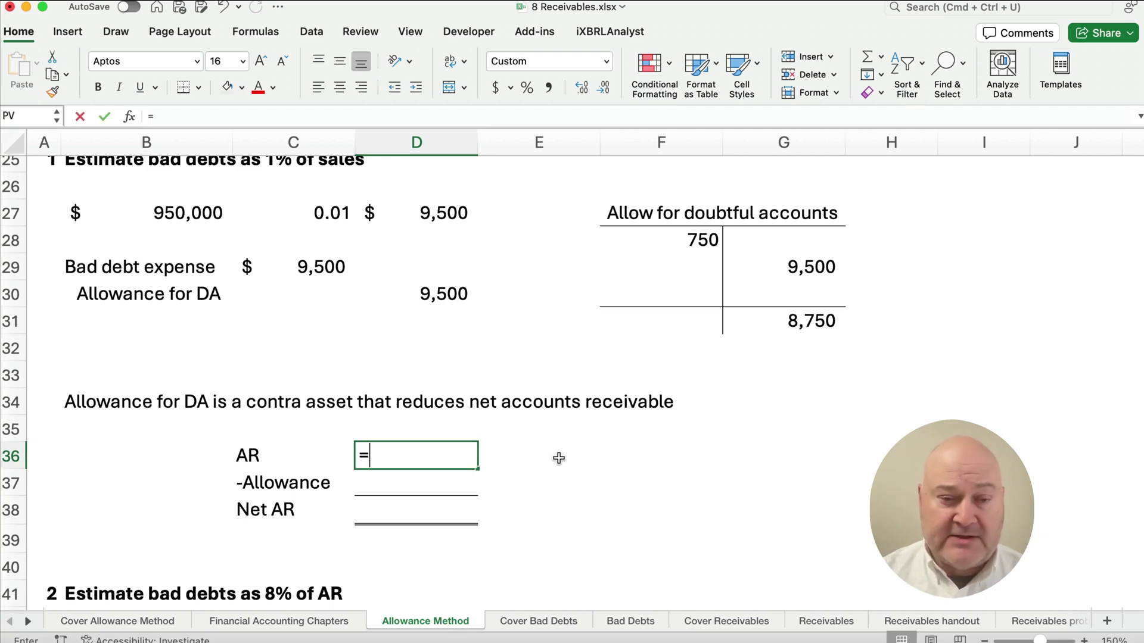
pyautogui.scroll(5, 572, 415)
pyautogui.scroll(5, 571, 415)
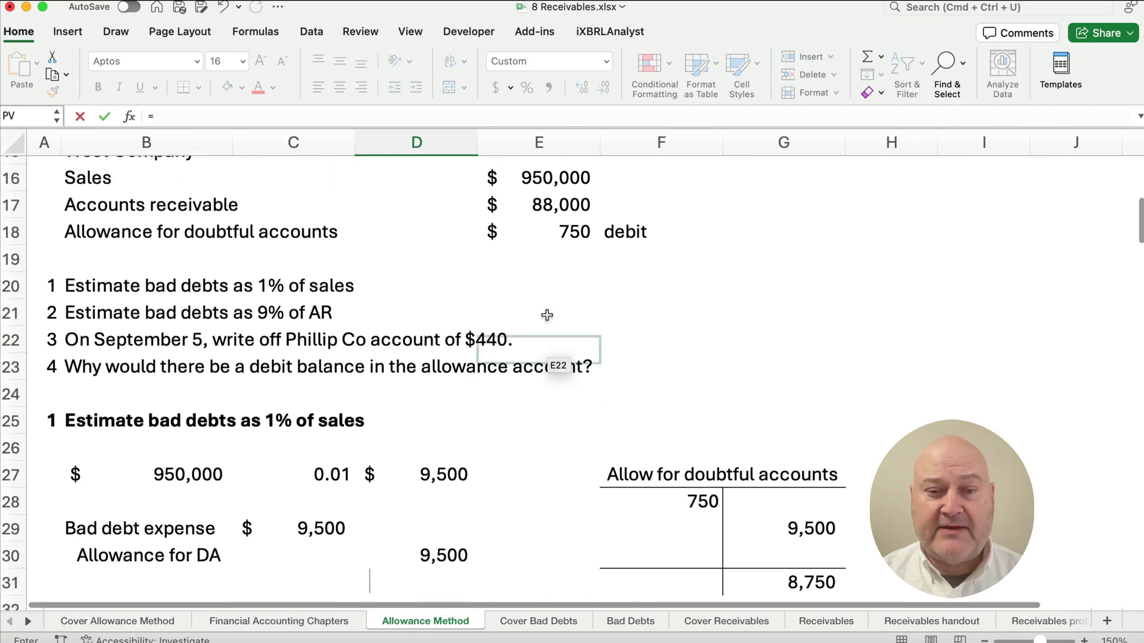
pyautogui.click(515, 210)
pyautogui.press('Return')
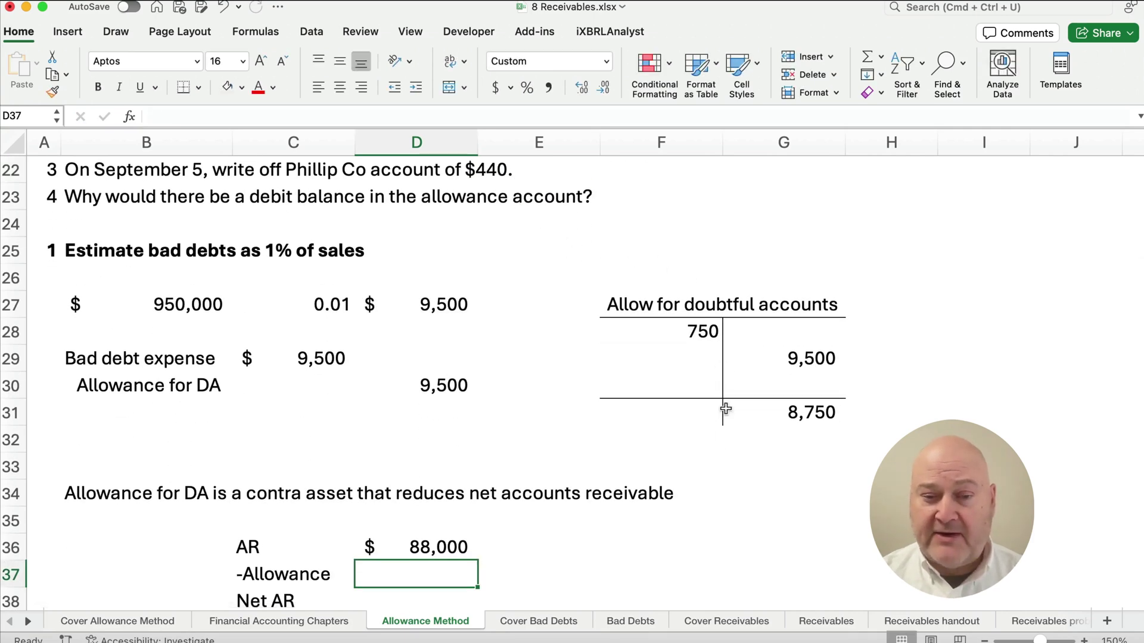
# Step: Enter the allowance in D37 as the negative of the T-account's ending balance in G31
pyautogui.scroll(-1, 725, 405)
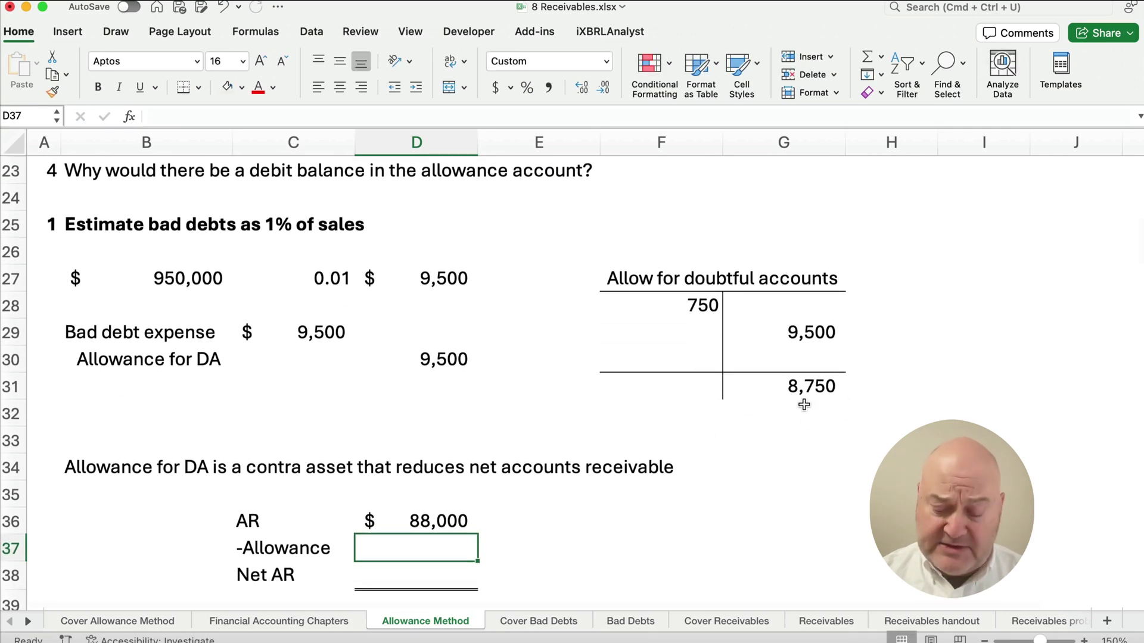
pyautogui.write('-')
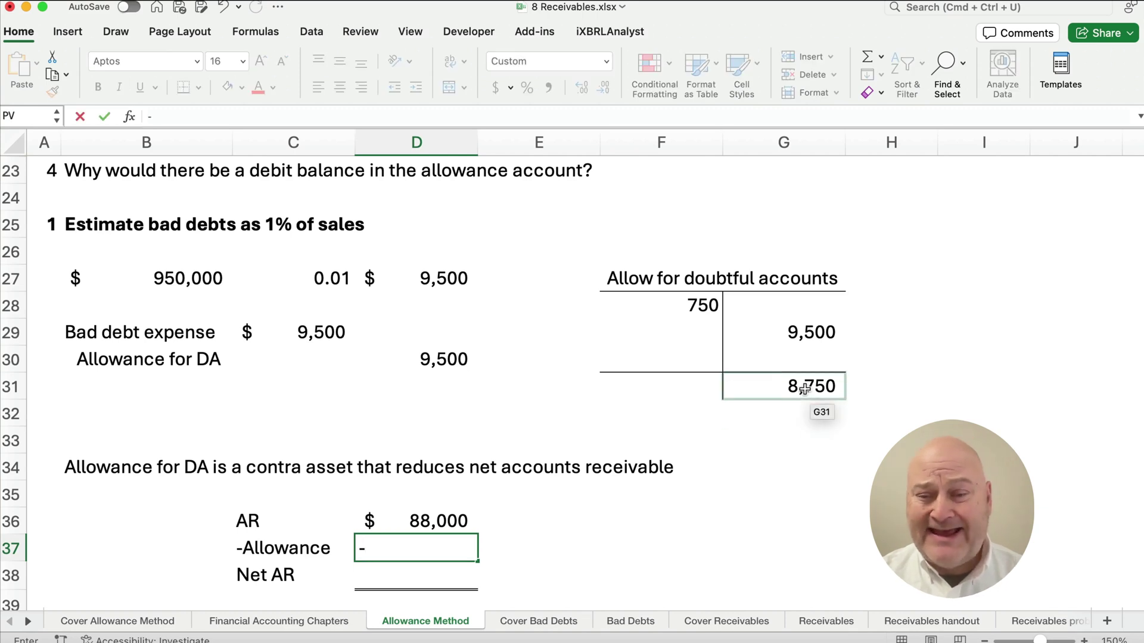
pyautogui.click(805, 388)
pyautogui.press('Return')
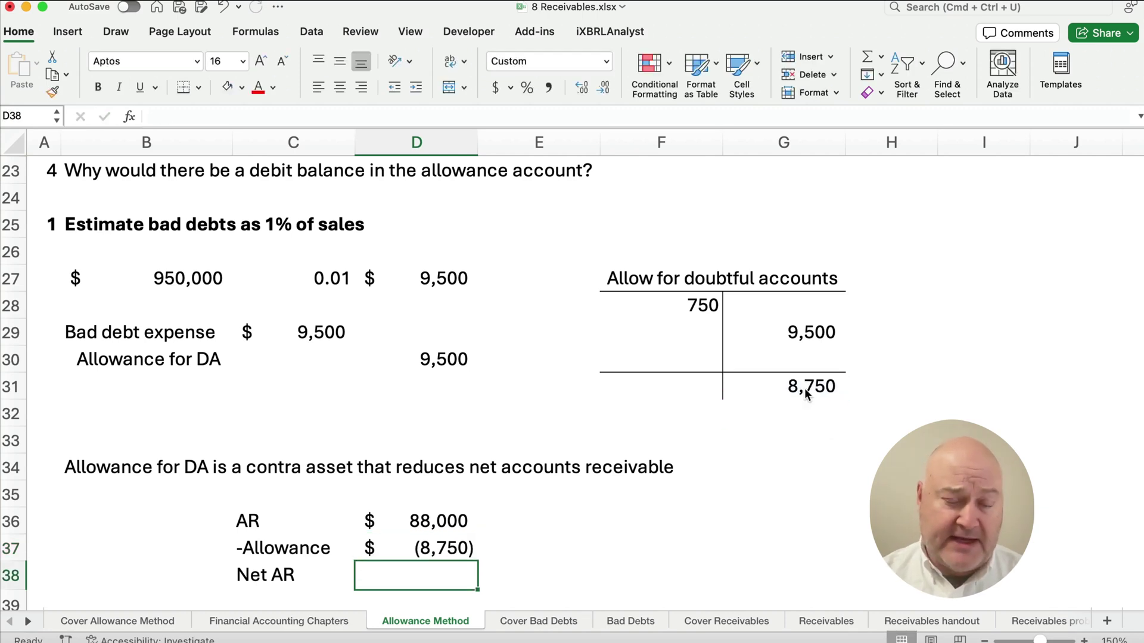
# Step: Sum D36:D37 for Net AR in D38 and label it "net realizable value" in E38
pyautogui.scroll(-1, 634, 415)
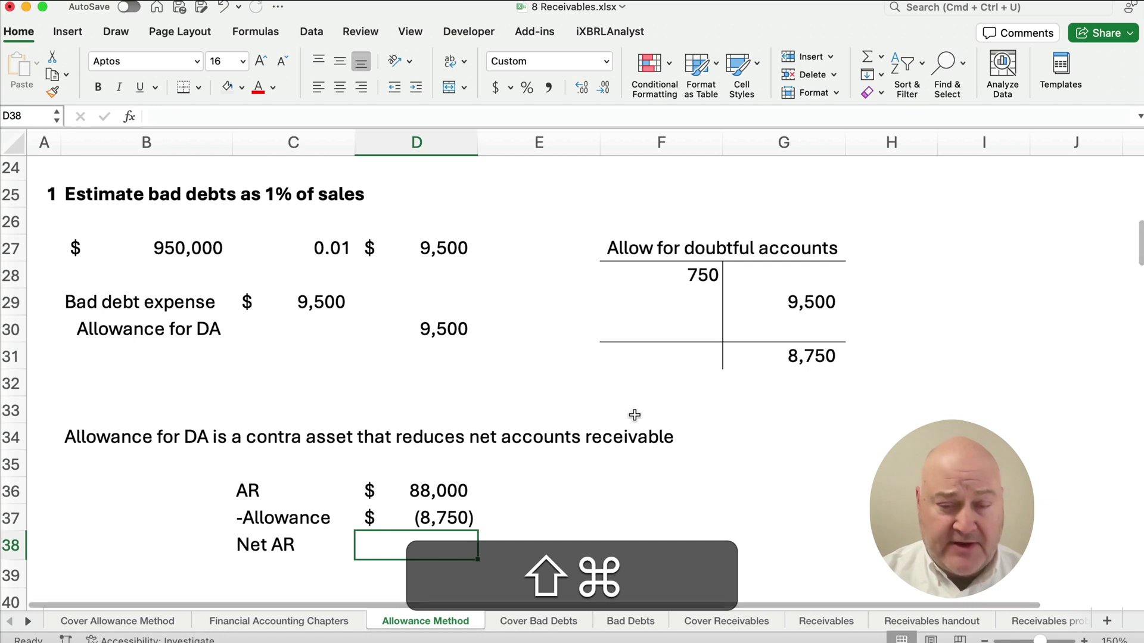
pyautogui.press('shift+super+t')
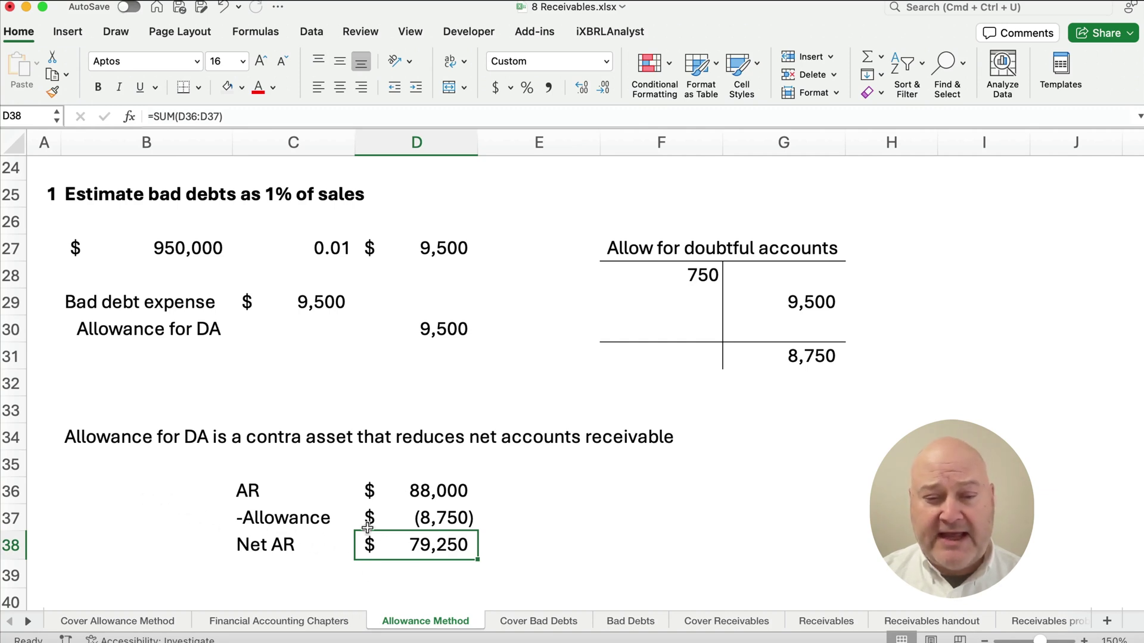
pyautogui.click(578, 543)
pyautogui.write('net realizable value')
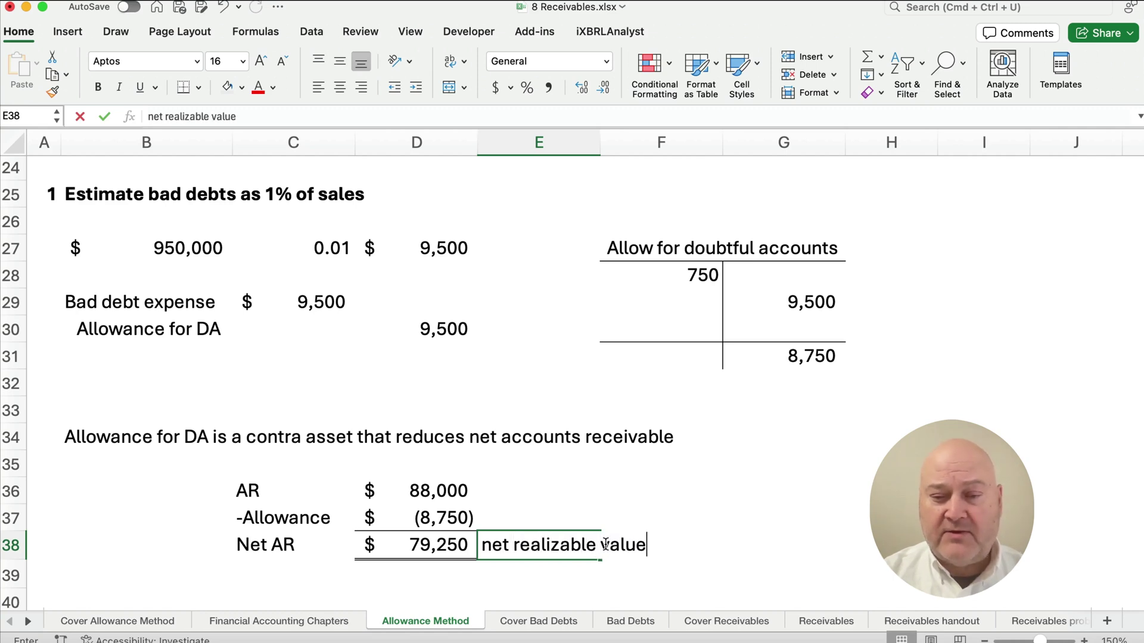
pyautogui.press('Return')
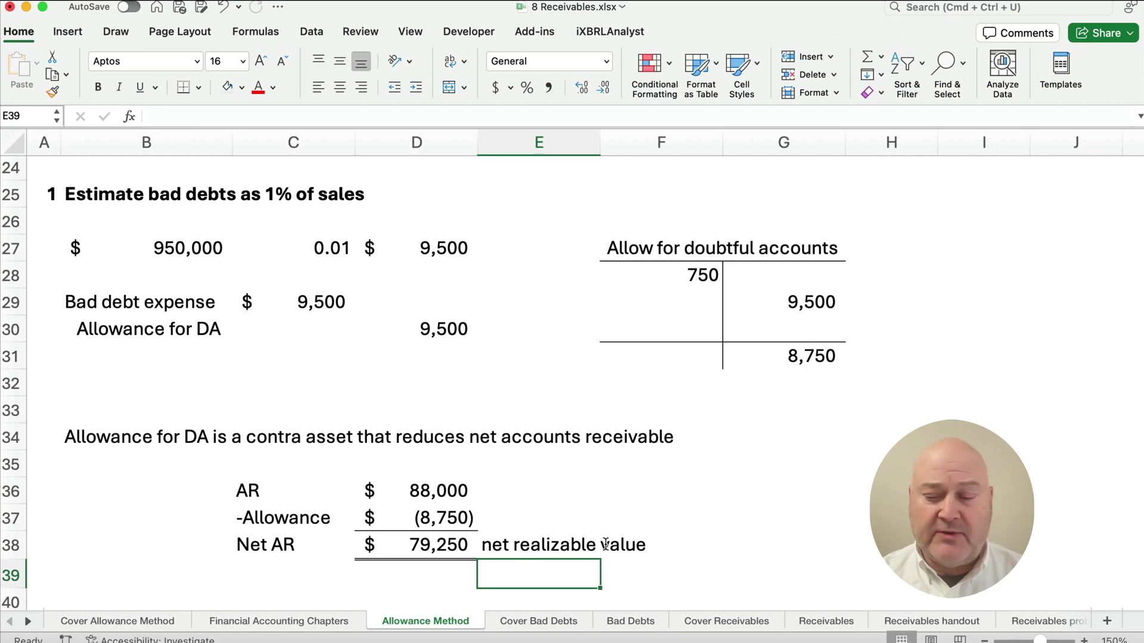
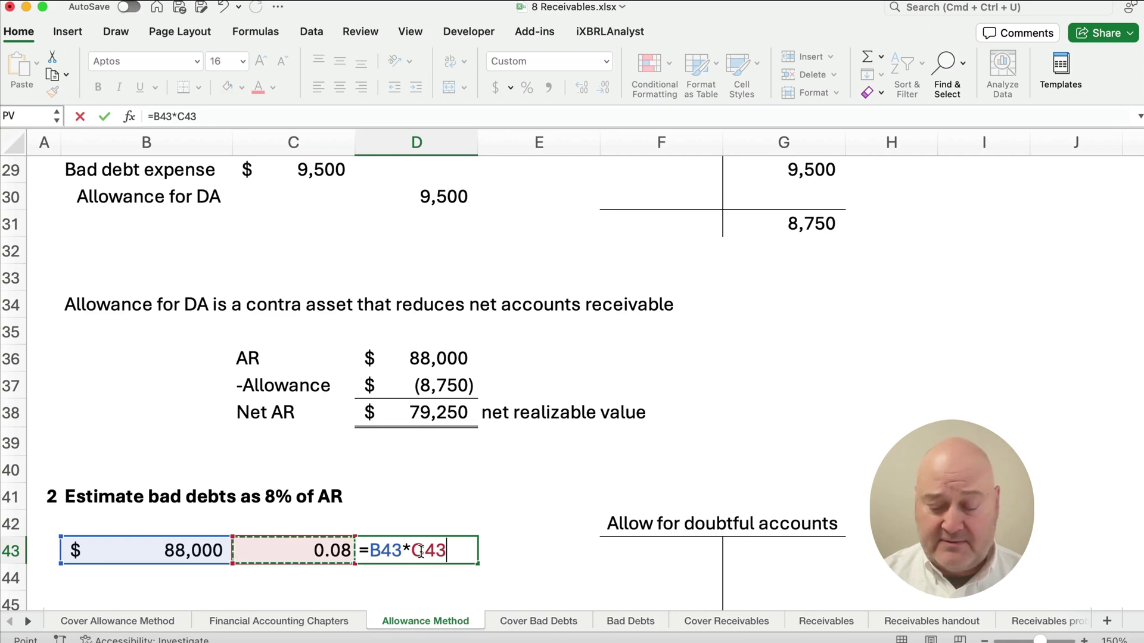
# Step: Calculate the 8% of AR bad debt estimate in D43 as B43 times C43
pyautogui.press('Return')
pyautogui.click(421, 551)
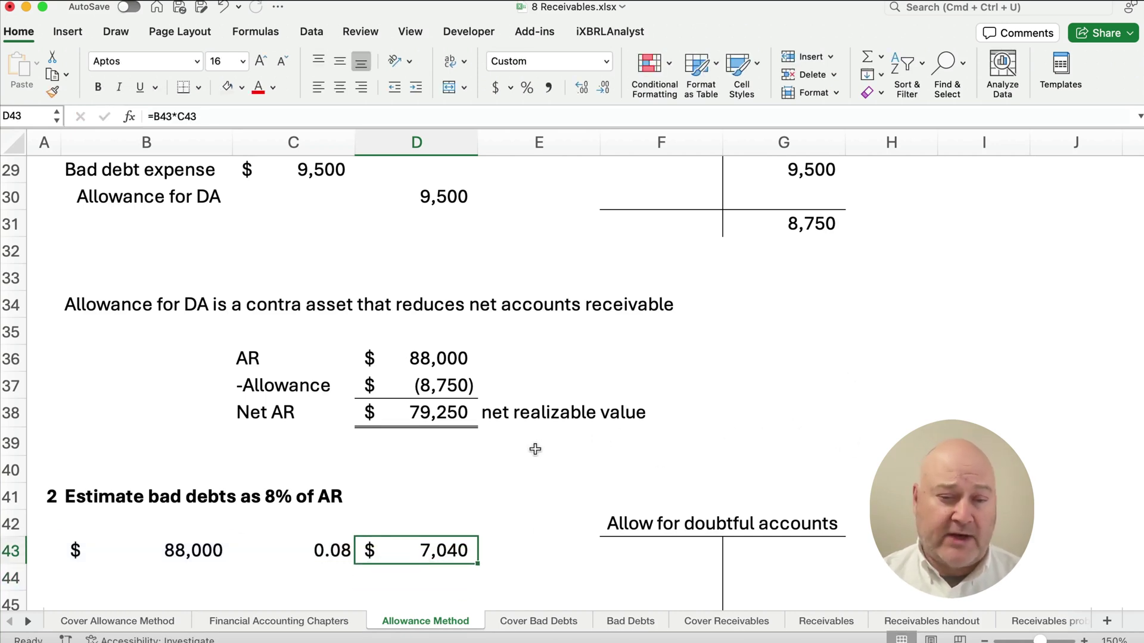
# Step: Enter the beginning debit balance of 750 in F43 of the second Allow for doubtful accounts T-account
pyautogui.scroll(-3, 535, 449)
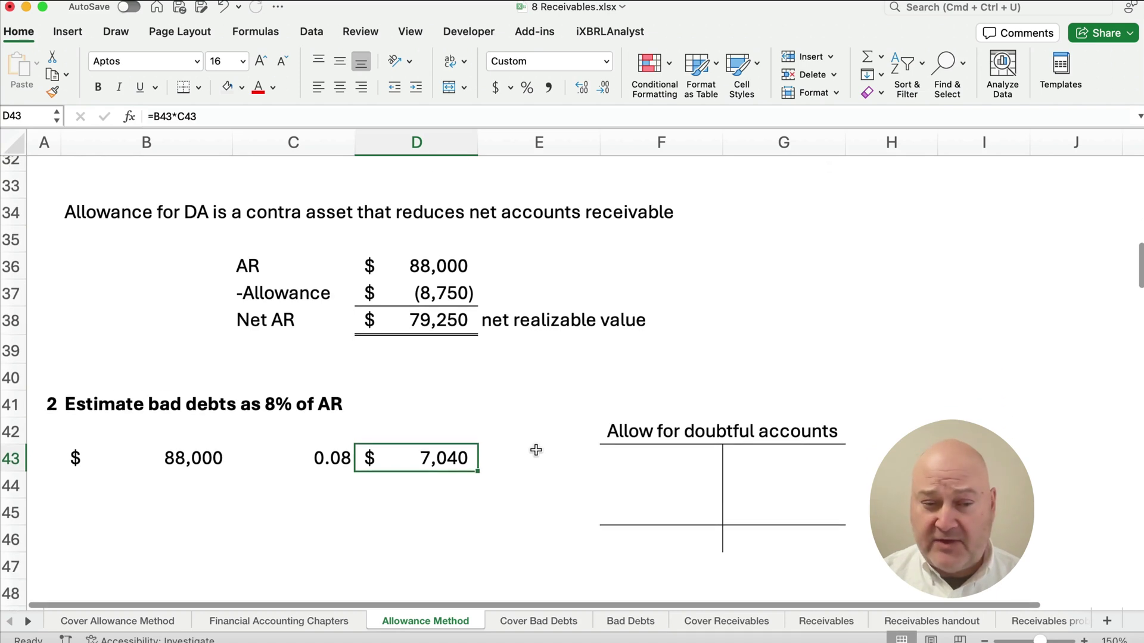
pyautogui.scroll(-2, 535, 449)
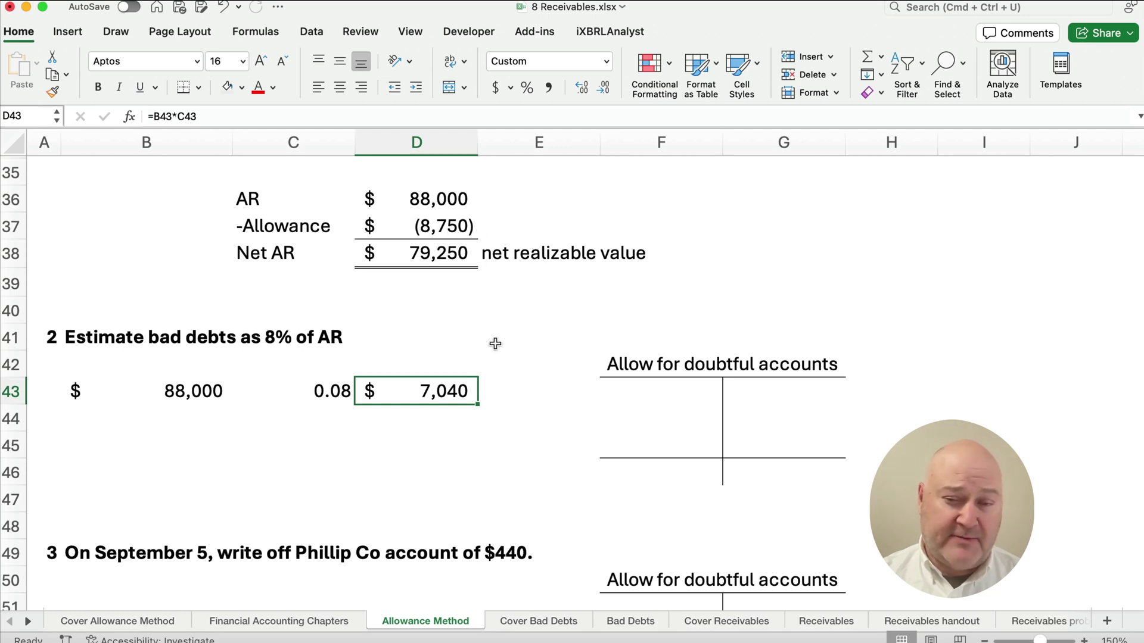
pyautogui.scroll(5, 655, 417)
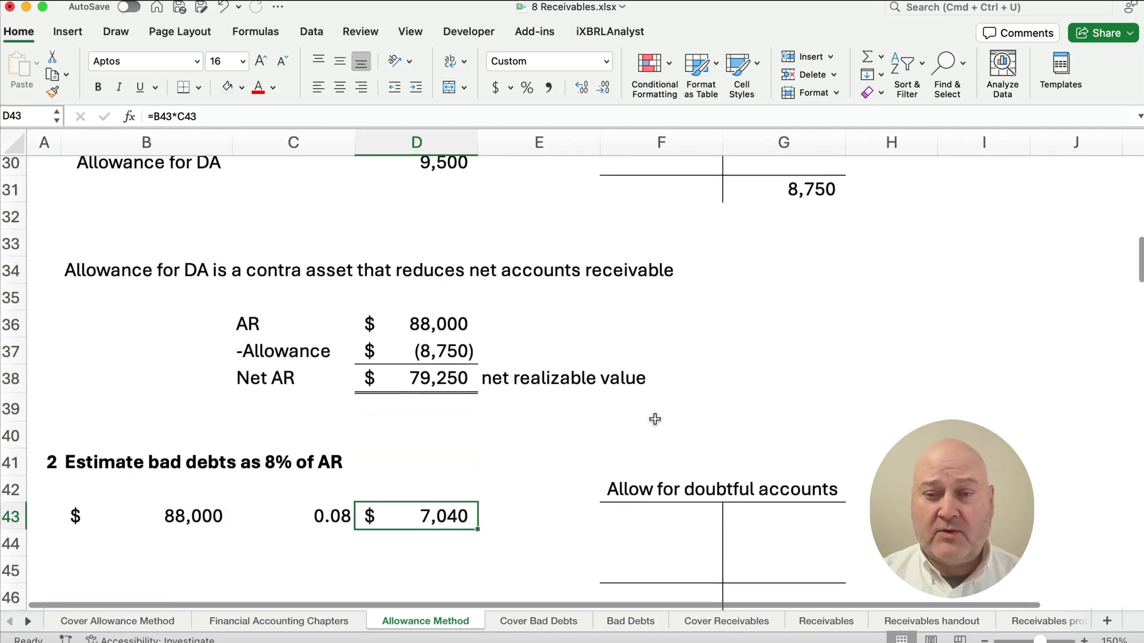
pyautogui.scroll(-2, 656, 447)
pyautogui.click(649, 561)
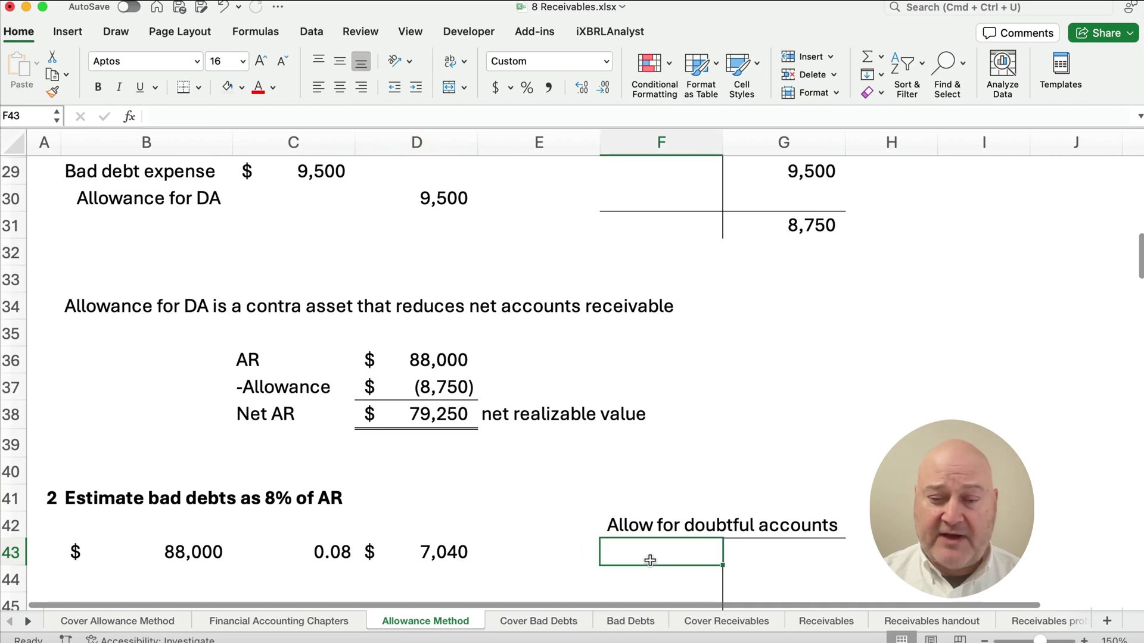
pyautogui.write('750')
pyautogui.press('Return')
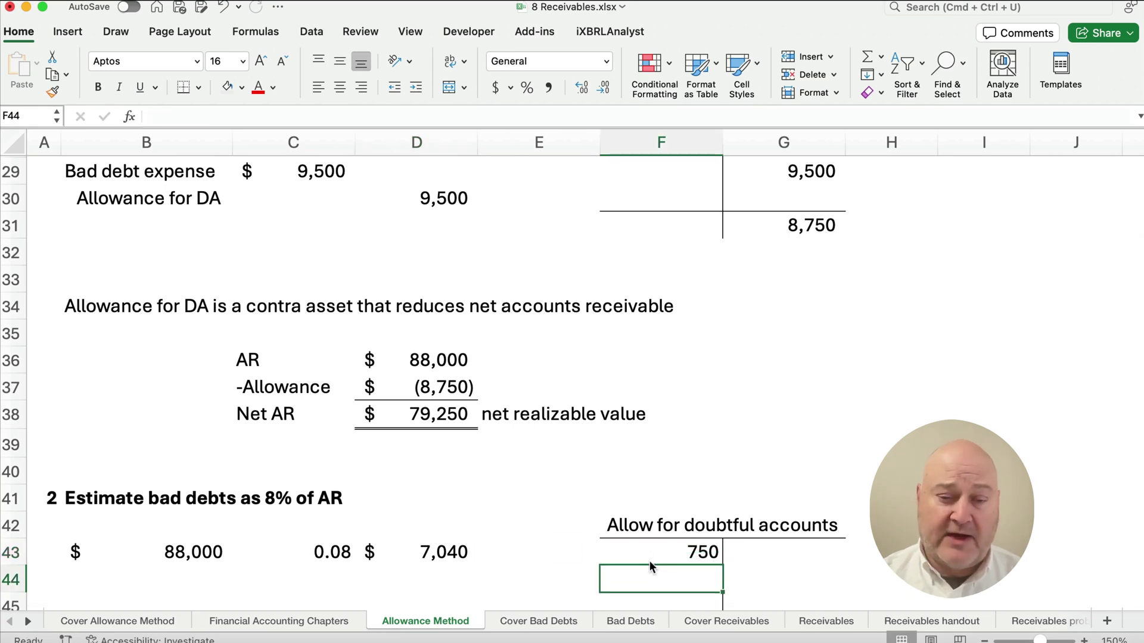
# Step: Set the second T-account's ending credit balance in G46 by linking it to the estimate in D43
pyautogui.scroll(-3, 649, 560)
pyautogui.click(763, 482)
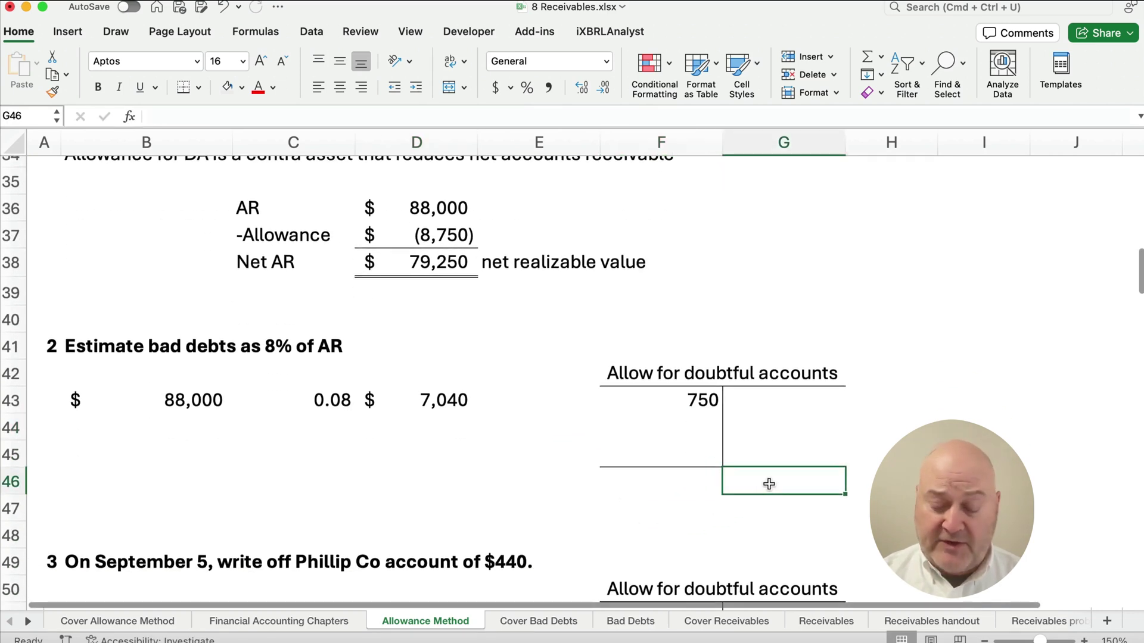
pyautogui.write('=')
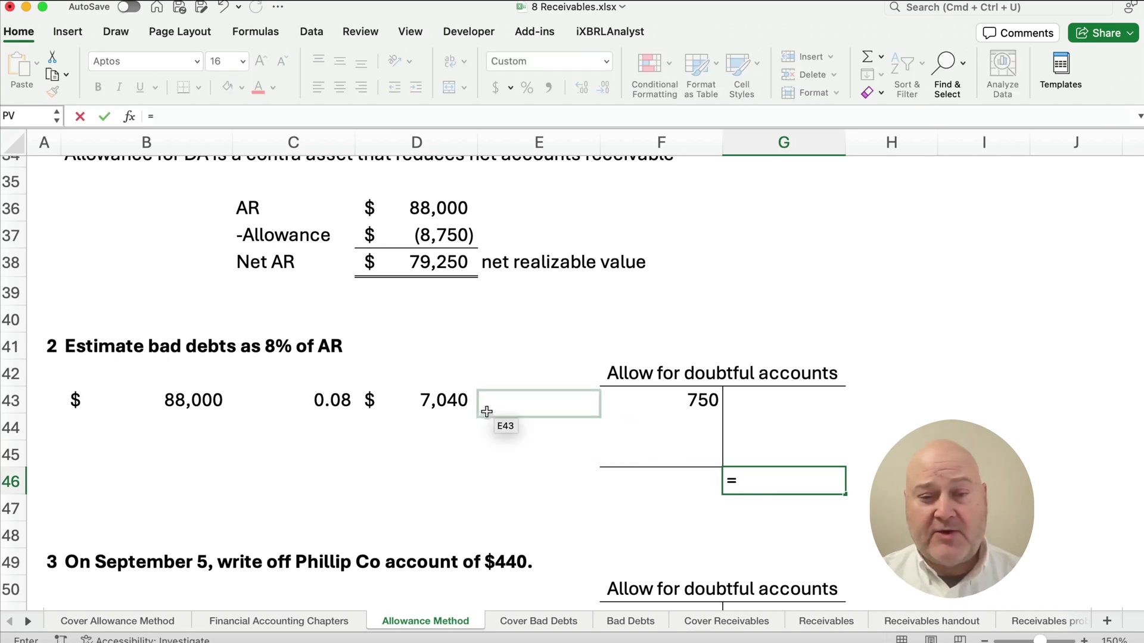
pyautogui.click(443, 398)
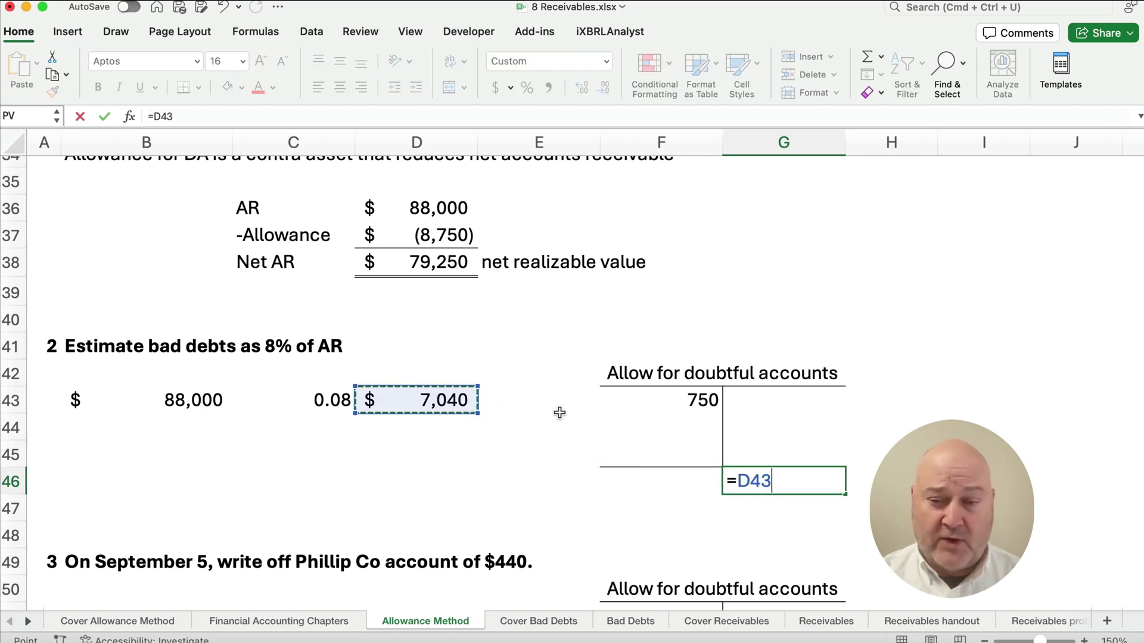
pyautogui.press('Return')
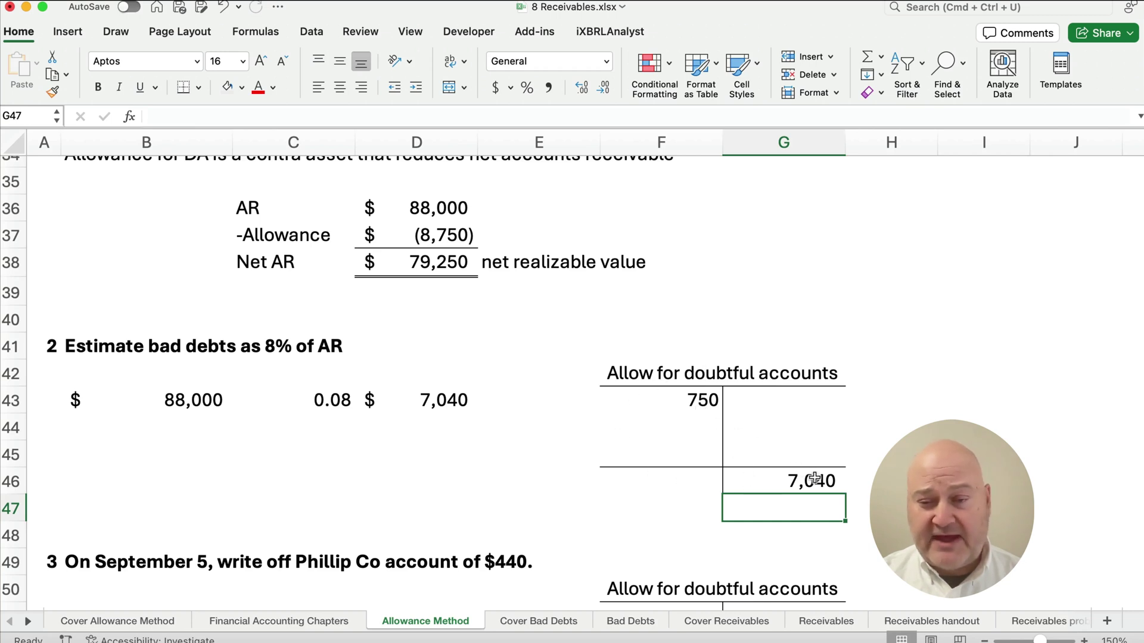
# Step: Calculate the required credit adjustment in G44 as the ending balance G46 plus the beginning debit F43
pyautogui.click(800, 435)
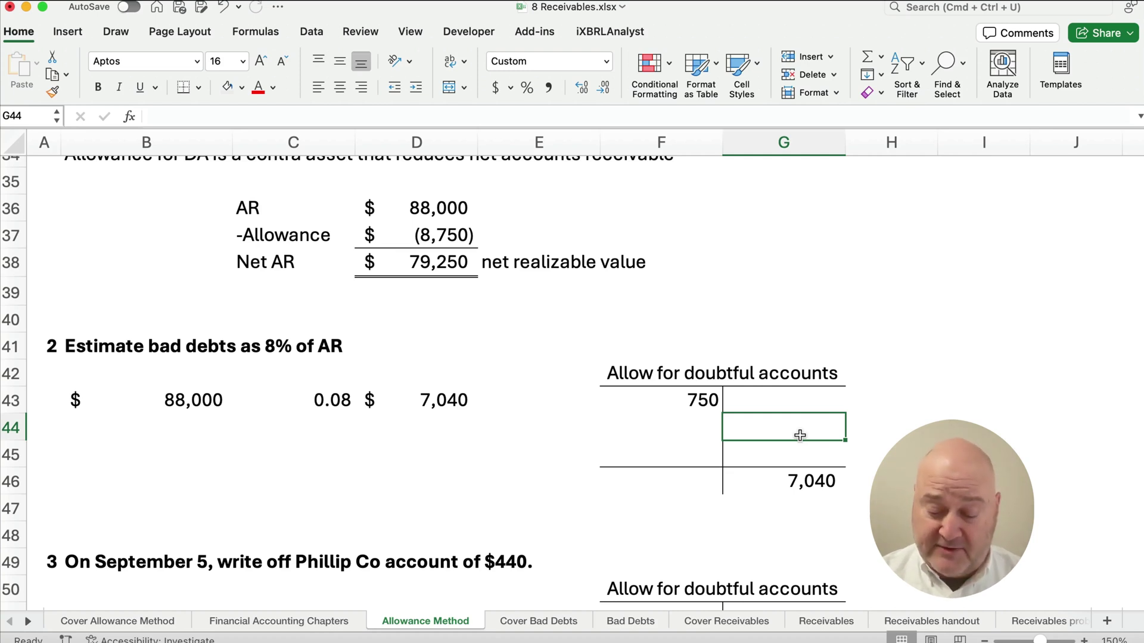
pyautogui.write('=')
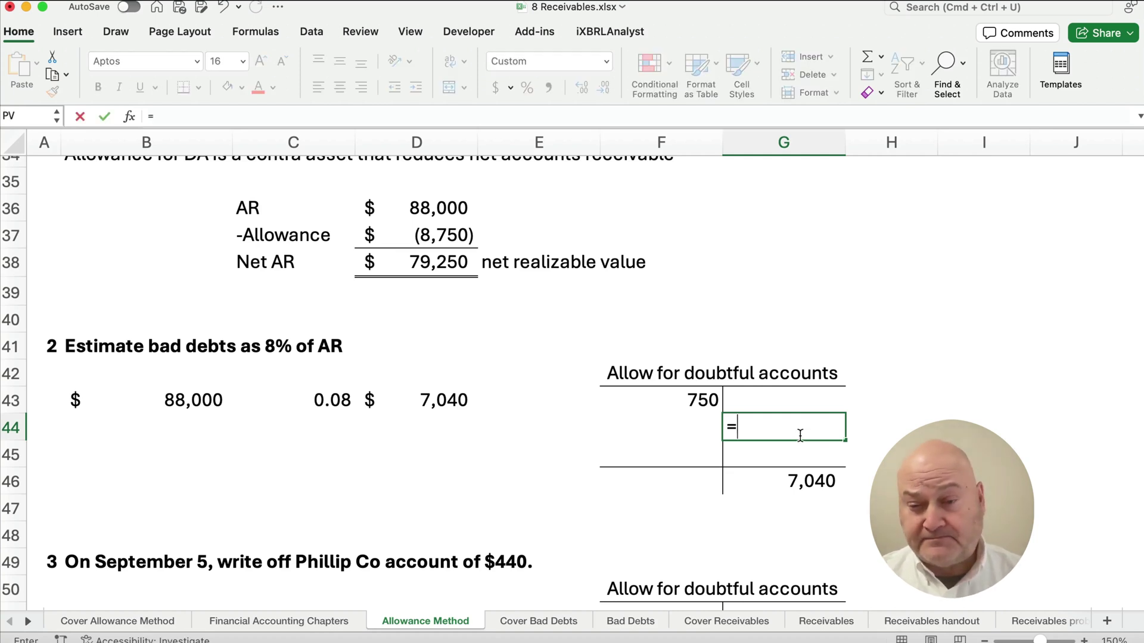
pyautogui.press('Down')
pyautogui.press('Down')
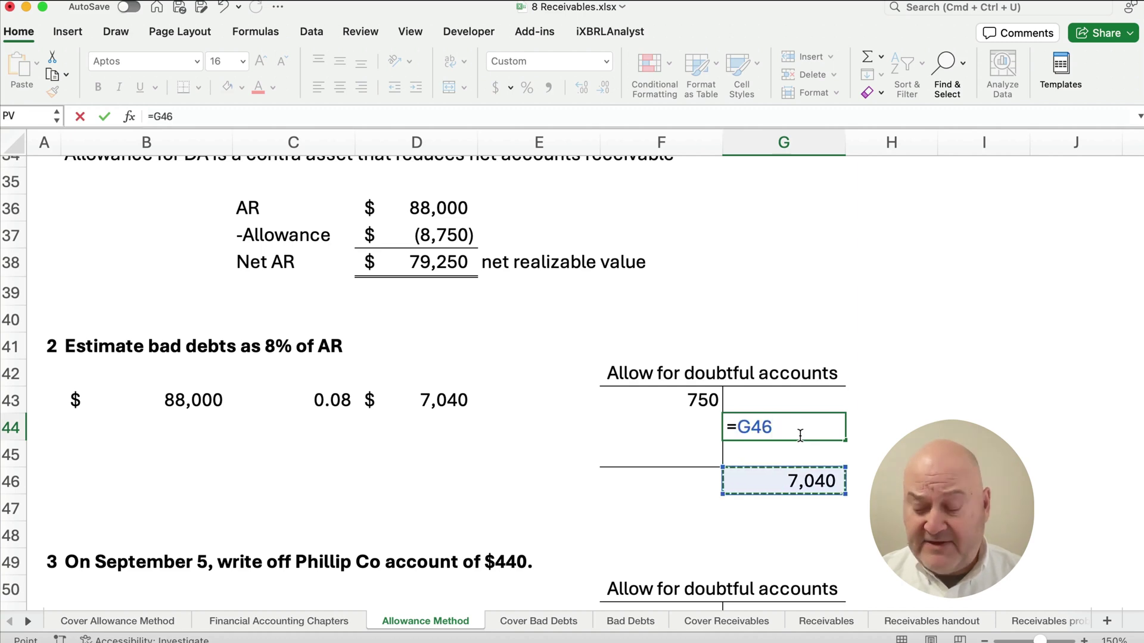
pyautogui.write('+')
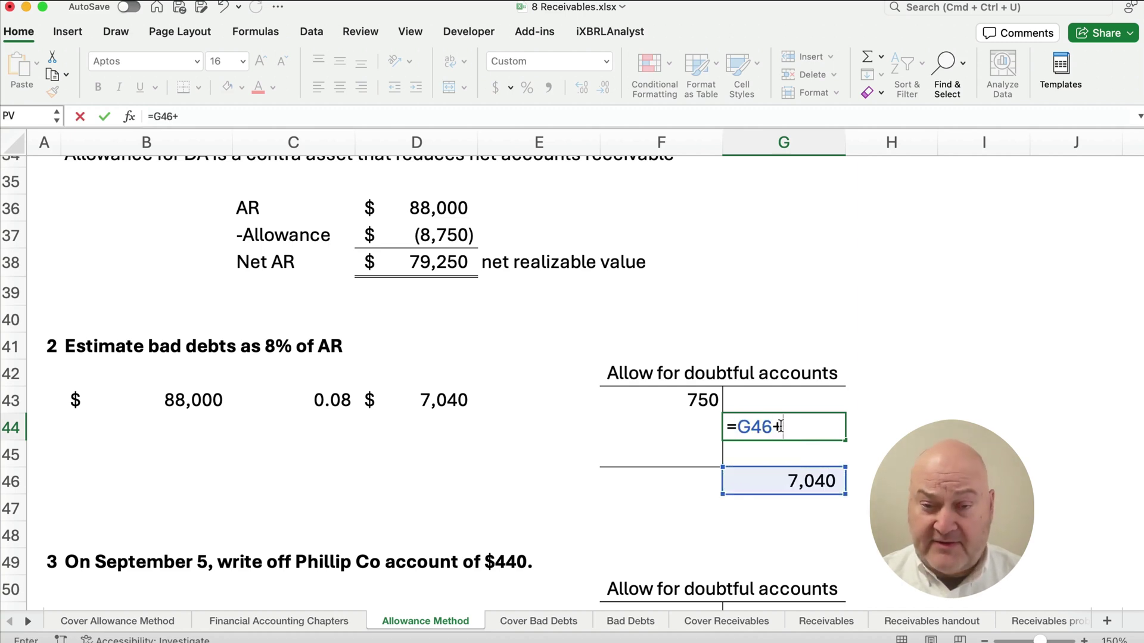
pyautogui.click(698, 406)
pyautogui.press('Return')
pyautogui.press('Up')
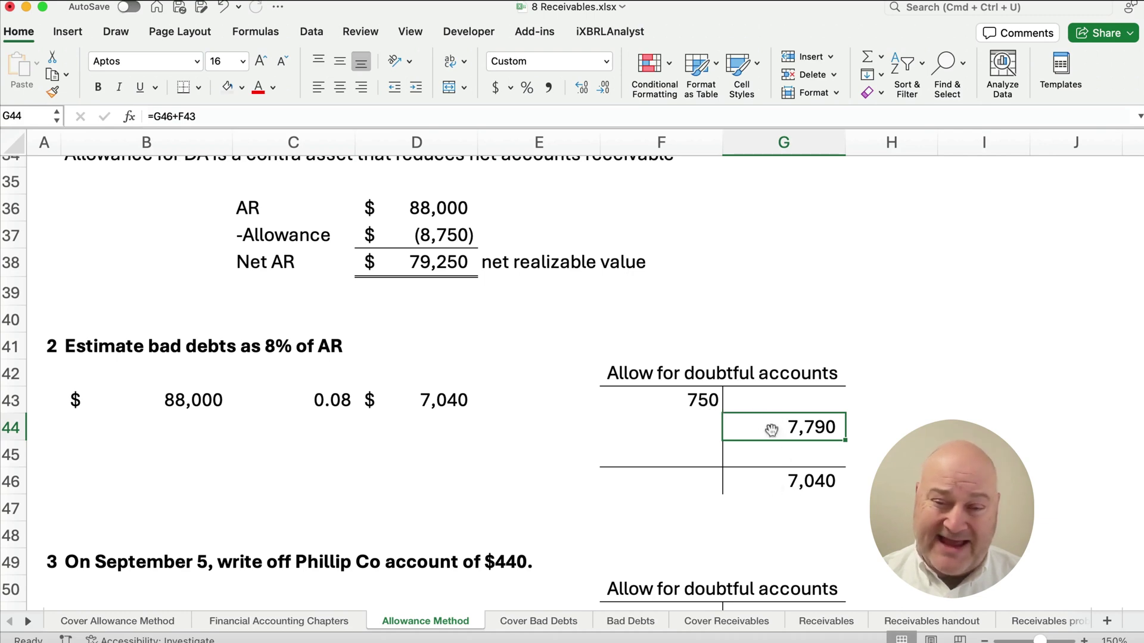
# Step: Copy the bad debt expense journal entry from B29:D30 into the part 2 section starting at B45
pyautogui.scroll(5, 376, 431)
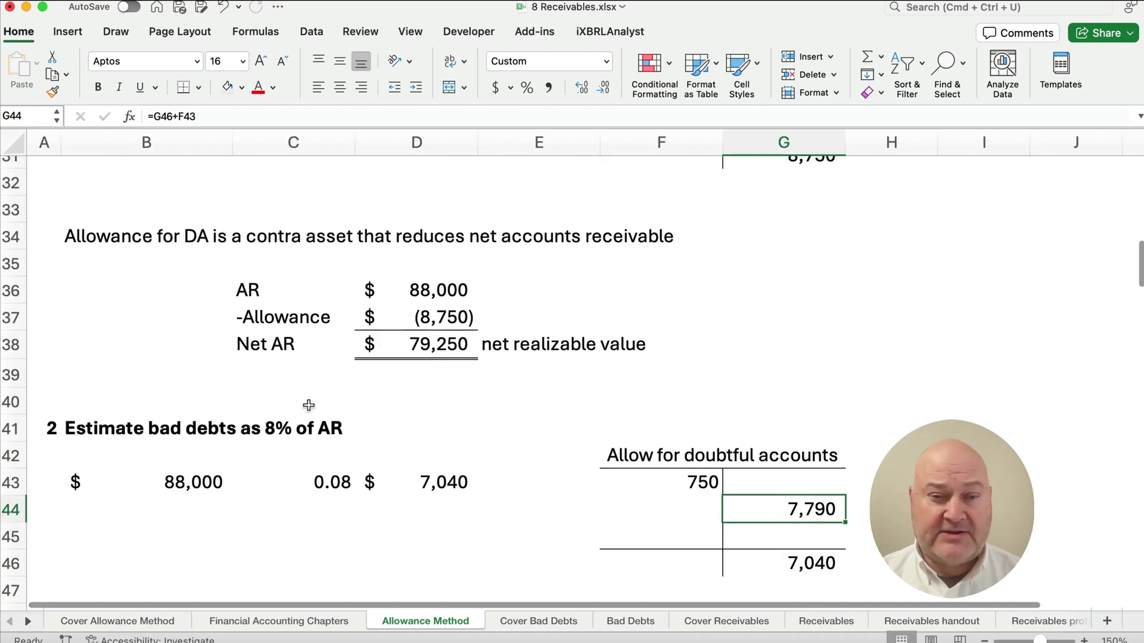
pyautogui.moveTo(94, 266); pyautogui.dragTo(443, 310)
pyautogui.press('super+c')
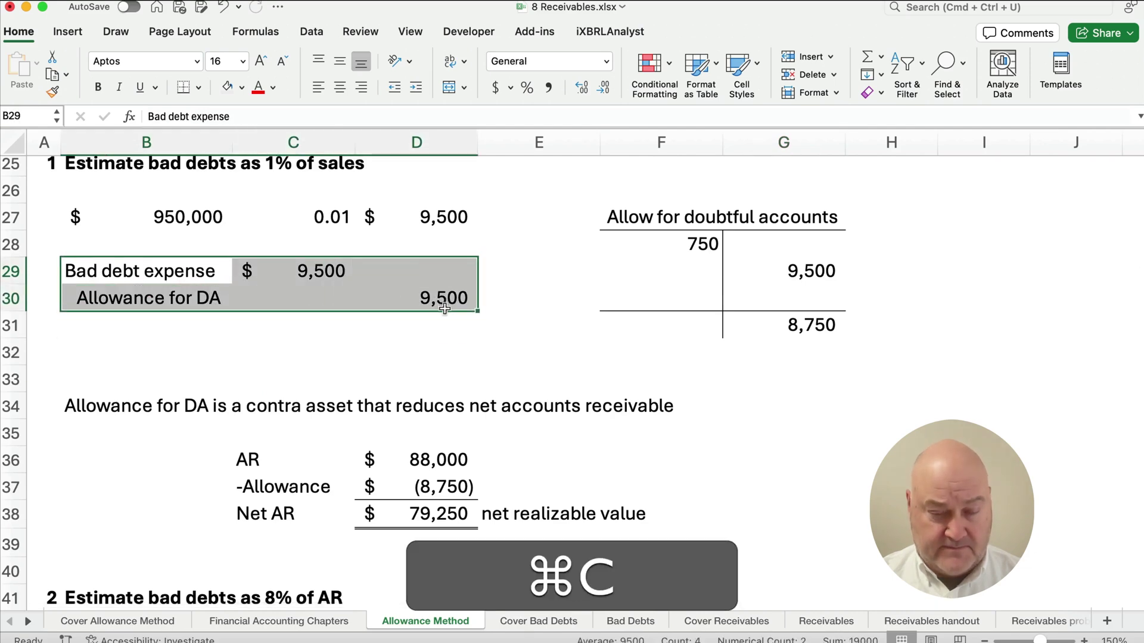
pyautogui.scroll(-5, 327, 504)
pyautogui.click(111, 493)
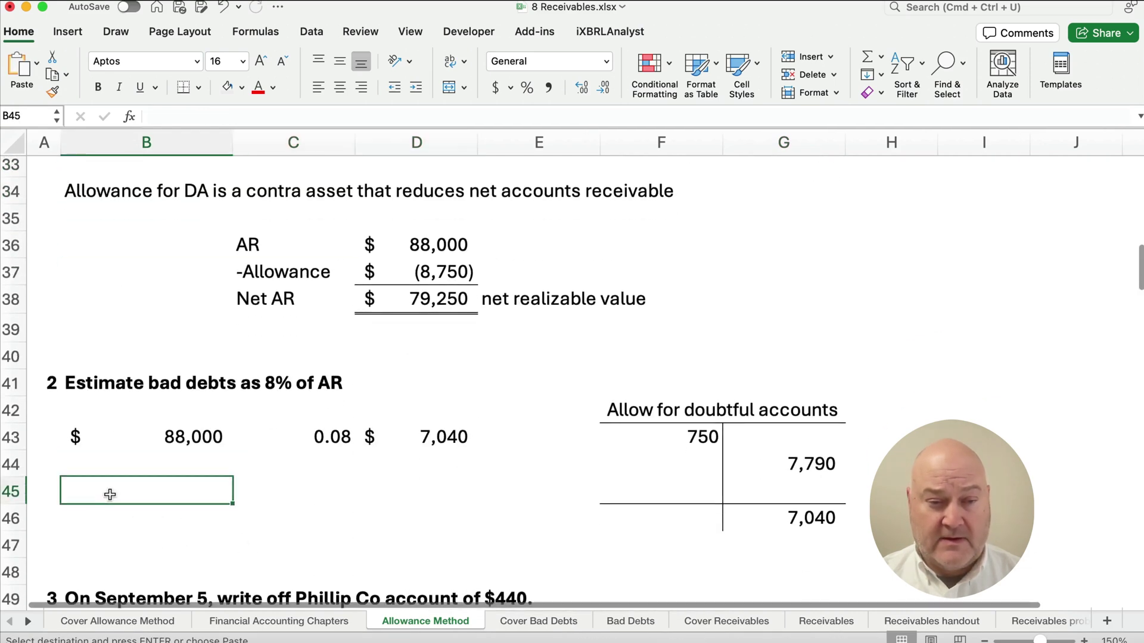
pyautogui.press('super+v')
pyautogui.scroll(-1, 417, 497)
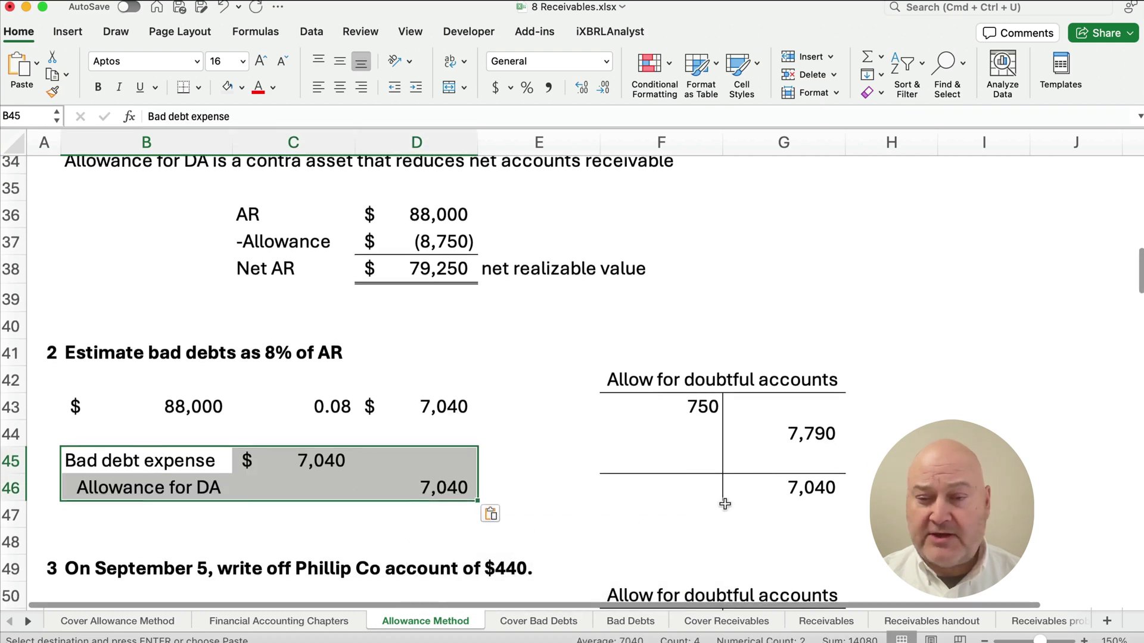
# Step: Relink the part 2 bad debt expense debit in C45 to the T-account's credit adjustment in G44
pyautogui.click(779, 441)
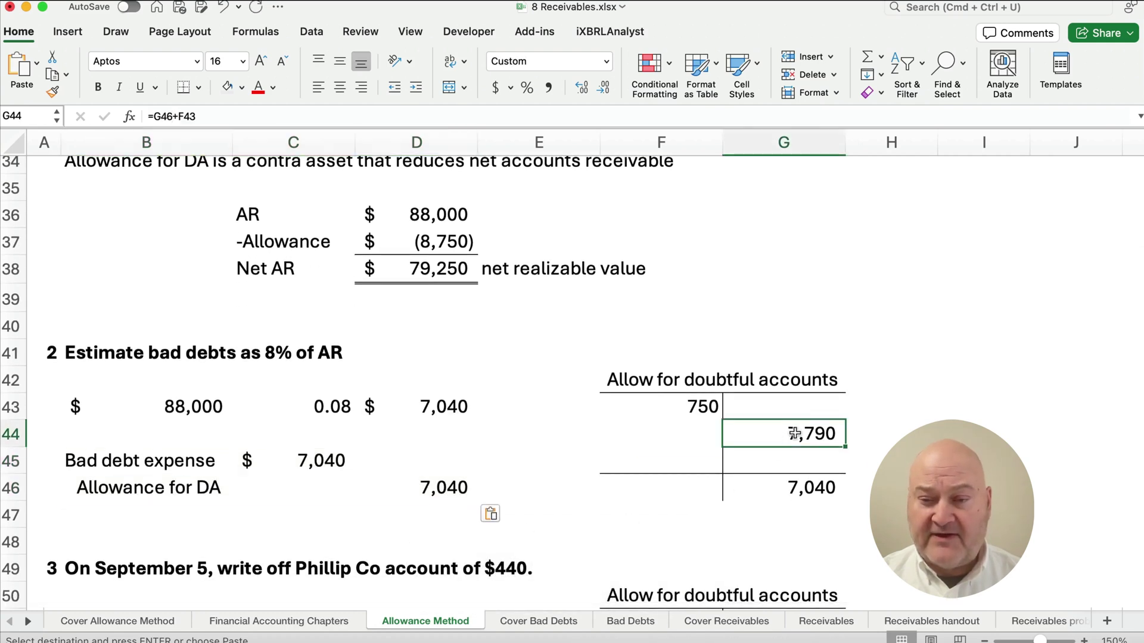
pyautogui.click(320, 461)
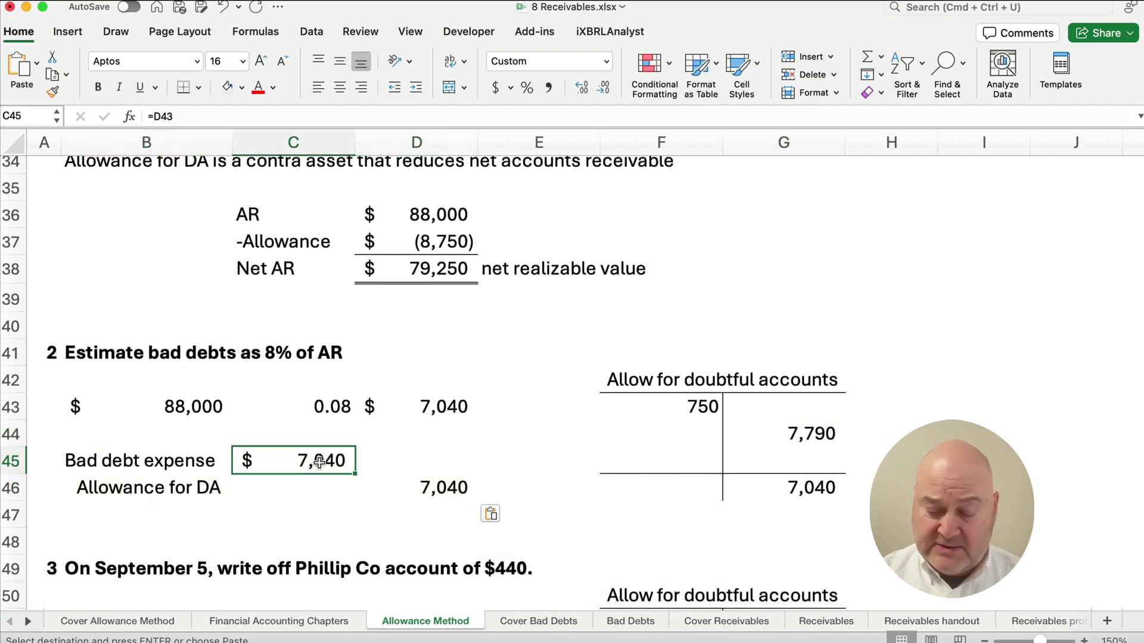
pyautogui.write('=')
pyautogui.click(783, 431)
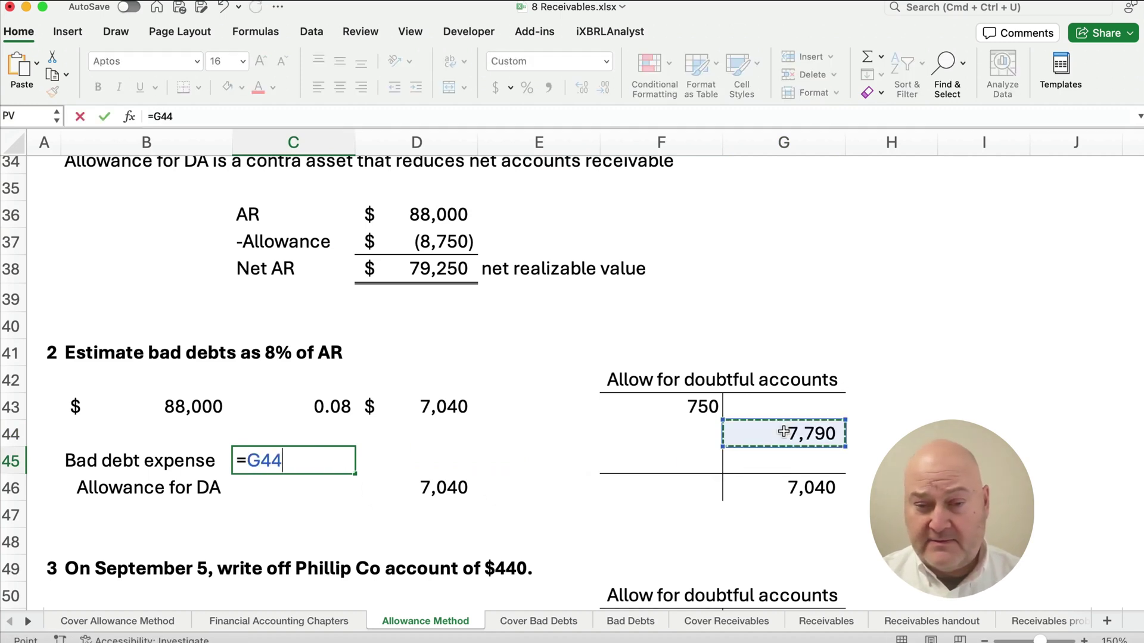
pyautogui.press('Return')
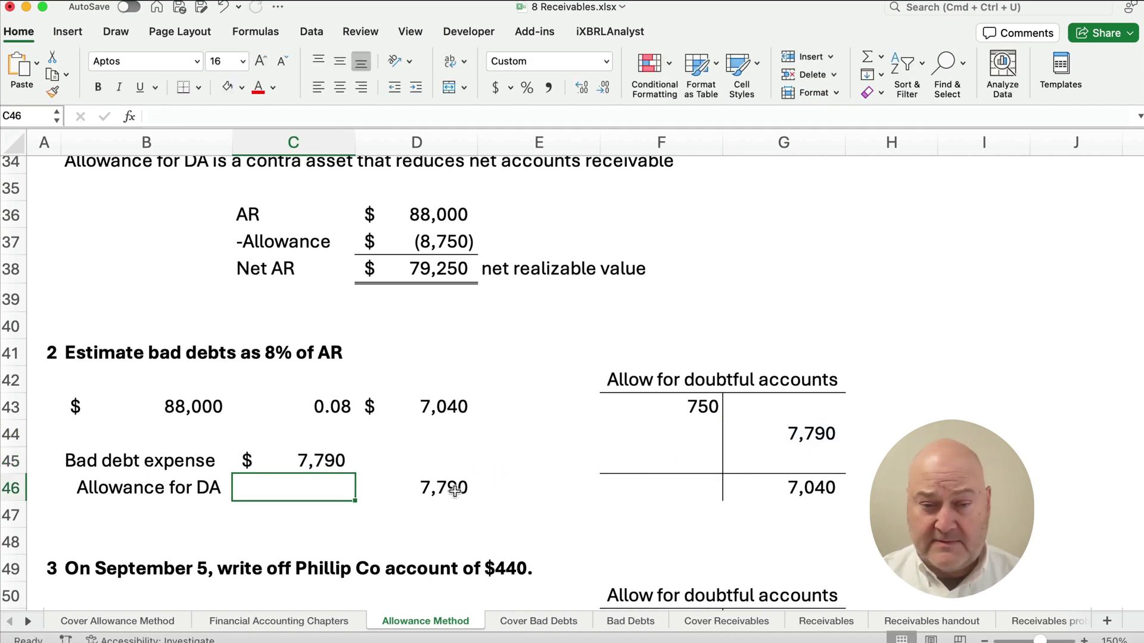
# Step: Review how the journal entry in C45:D46 ties to the T-account's adjustment in G44 and ending balance in G46
pyautogui.click(455, 490)
pyautogui.scroll(-1, 548, 504)
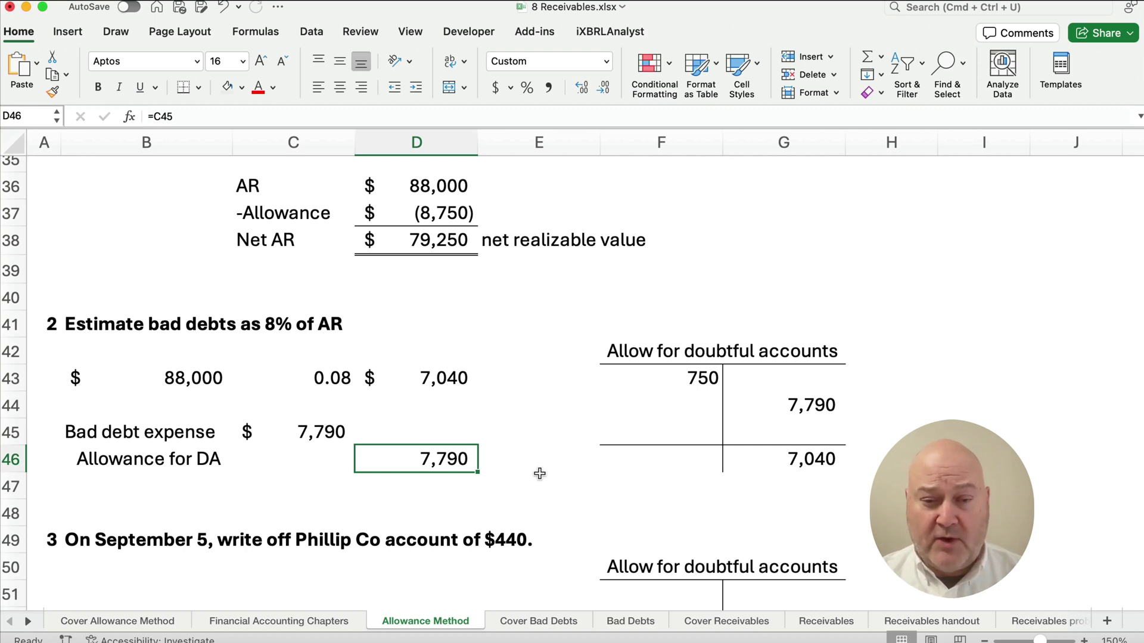
pyautogui.click(783, 464)
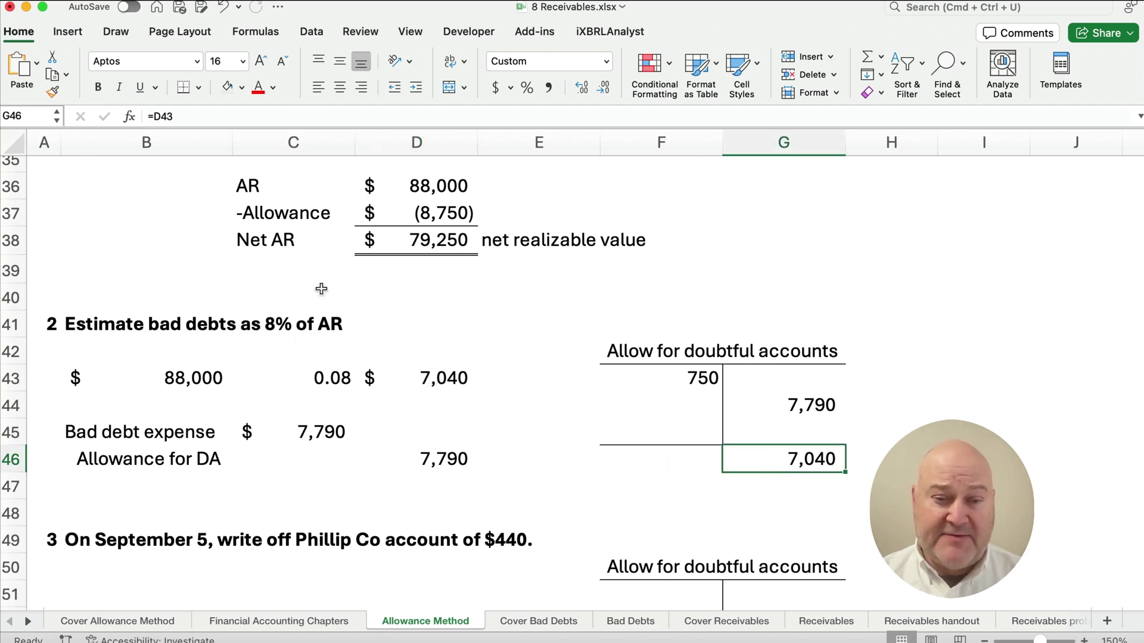
pyautogui.click(800, 403)
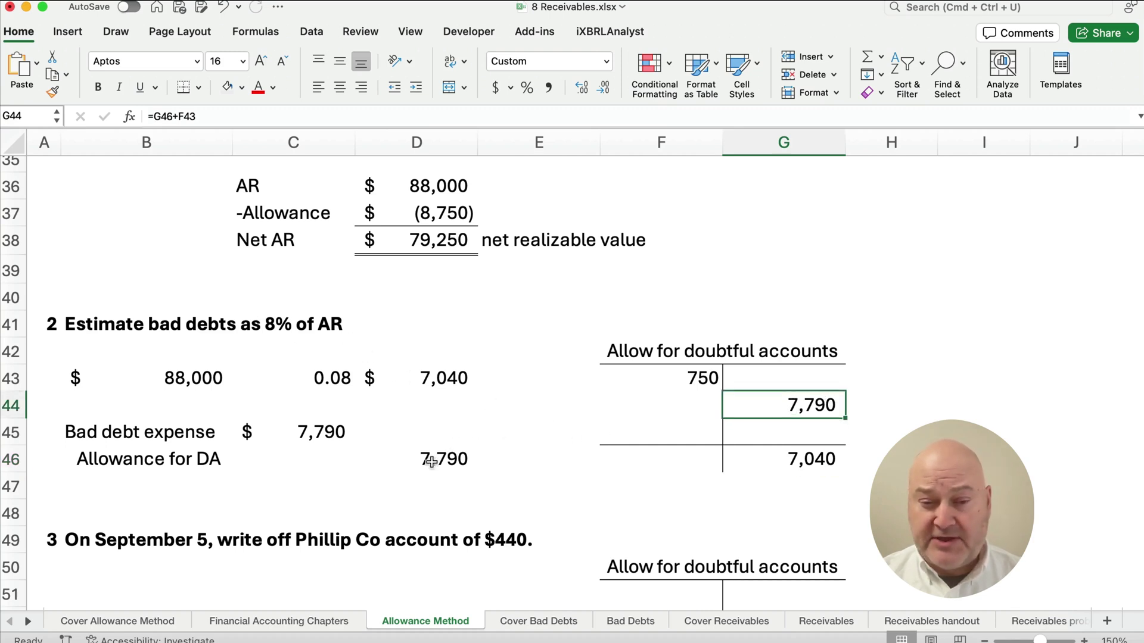
pyautogui.click(323, 431)
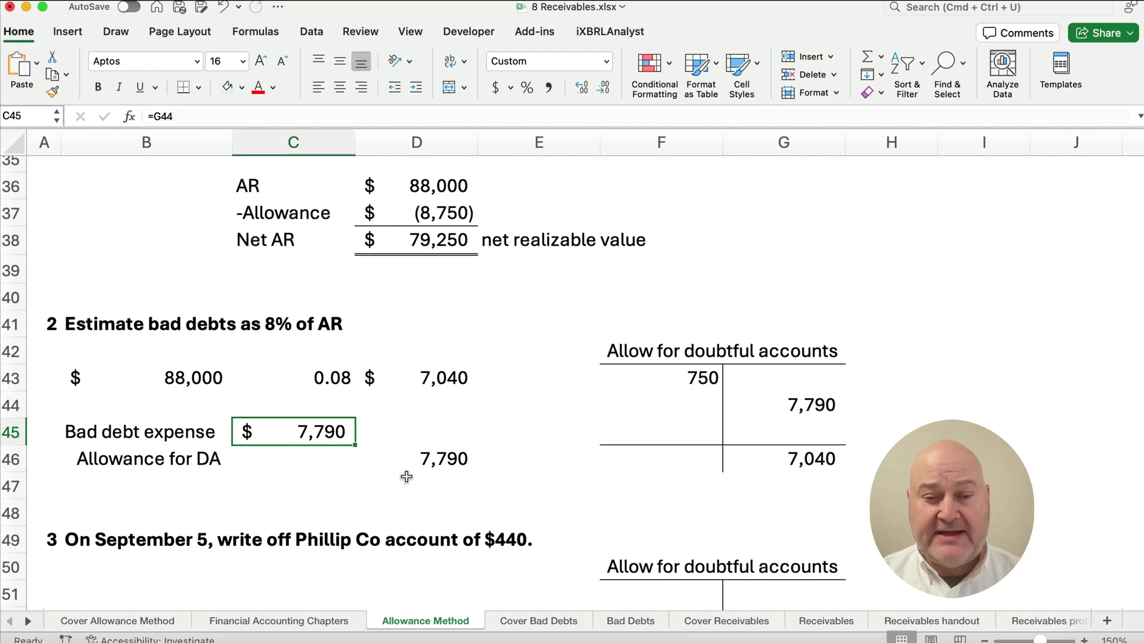
pyautogui.click(446, 464)
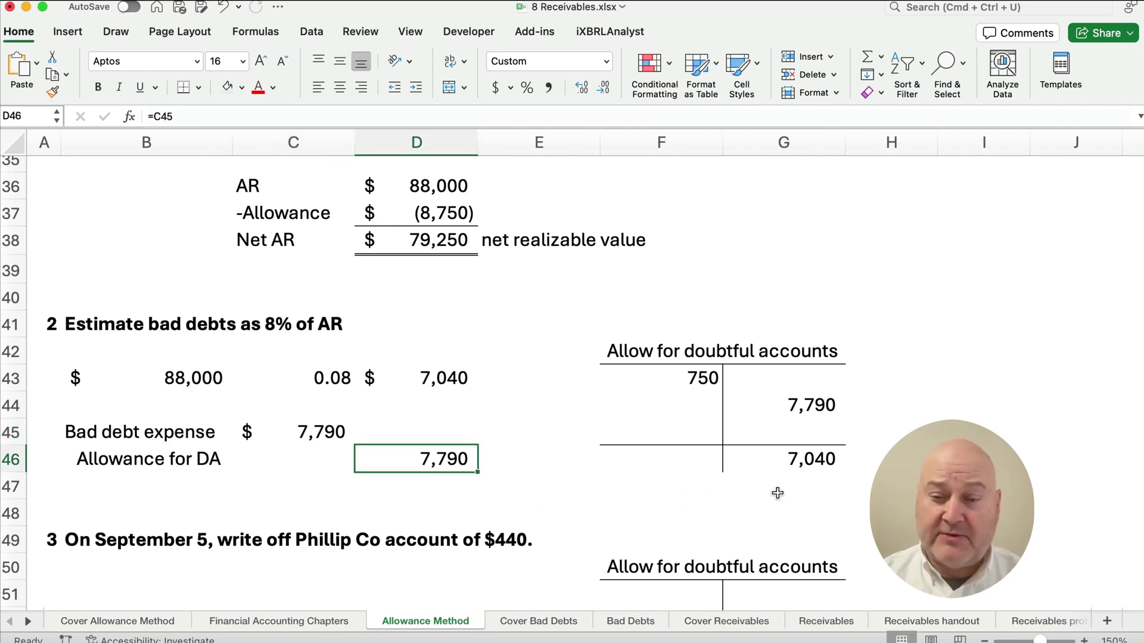
pyautogui.click(816, 411)
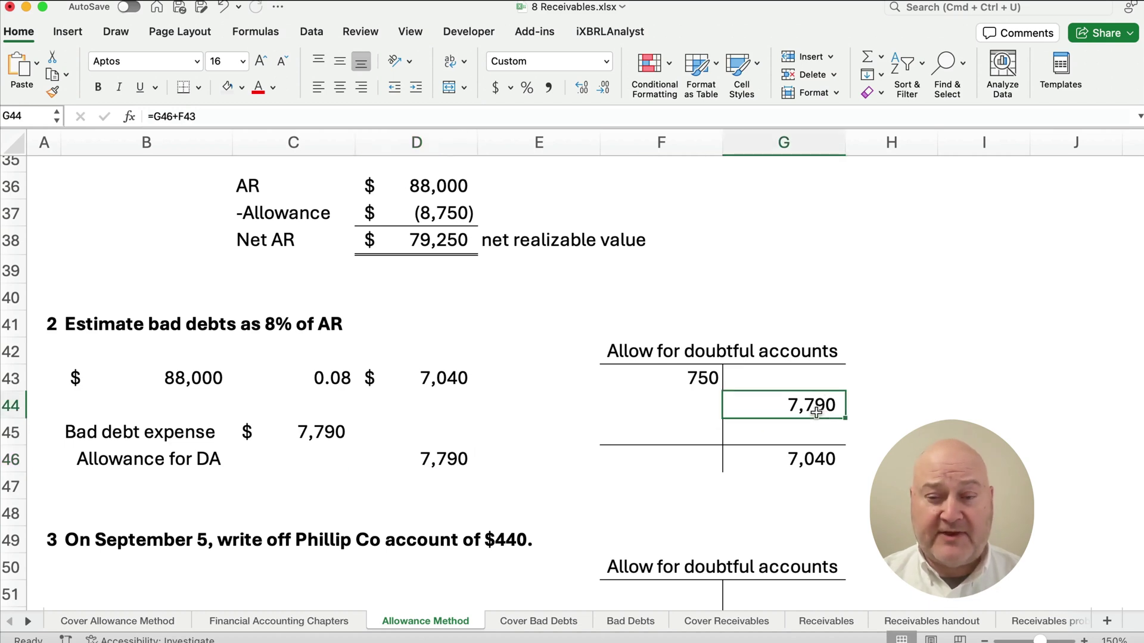
# Step: Enter the part 3 write-off accounts: Allow for DA in B51 and an indented AR Phillip Co in B52
pyautogui.scroll(-5, 510, 491)
pyautogui.moveTo(197, 381); pyautogui.dragTo(202, 408)
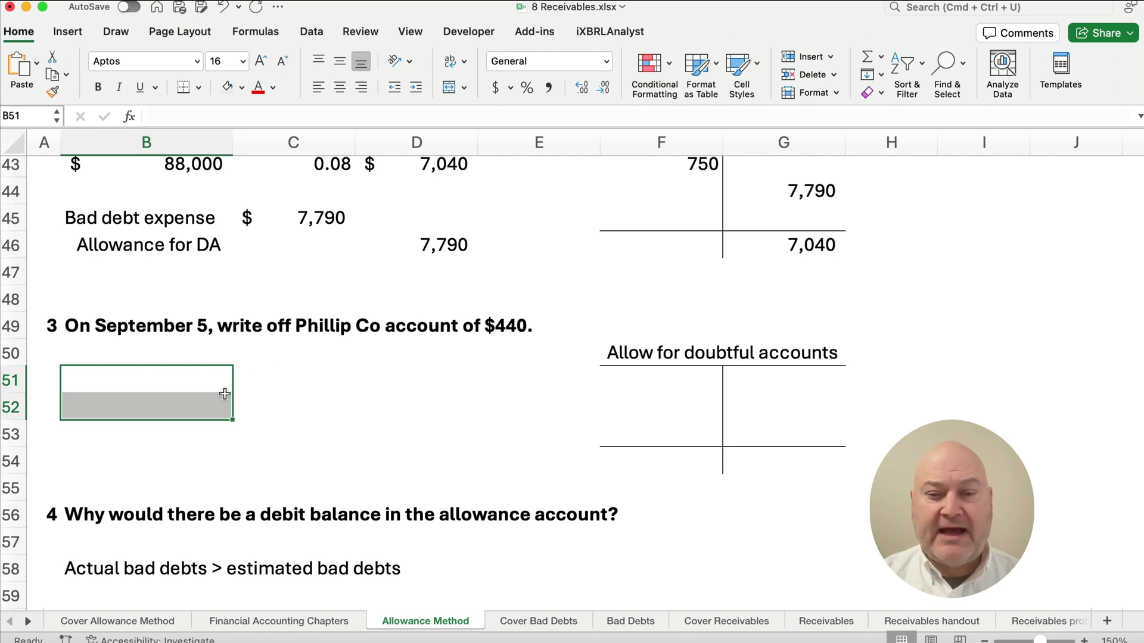
pyautogui.click(126, 384)
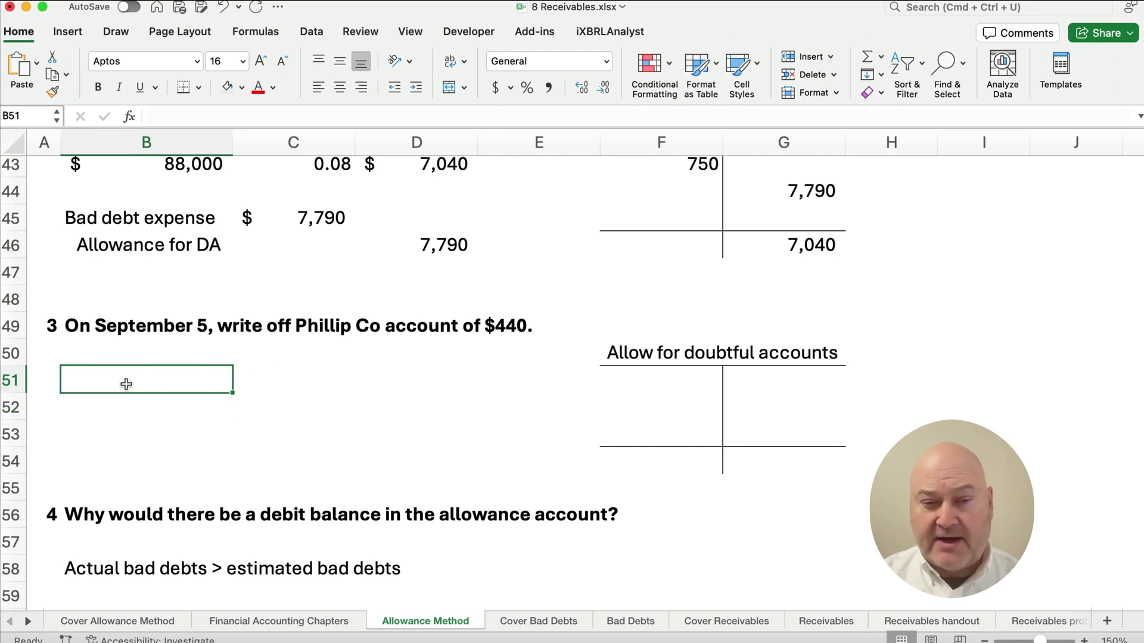
pyautogui.write('Al')
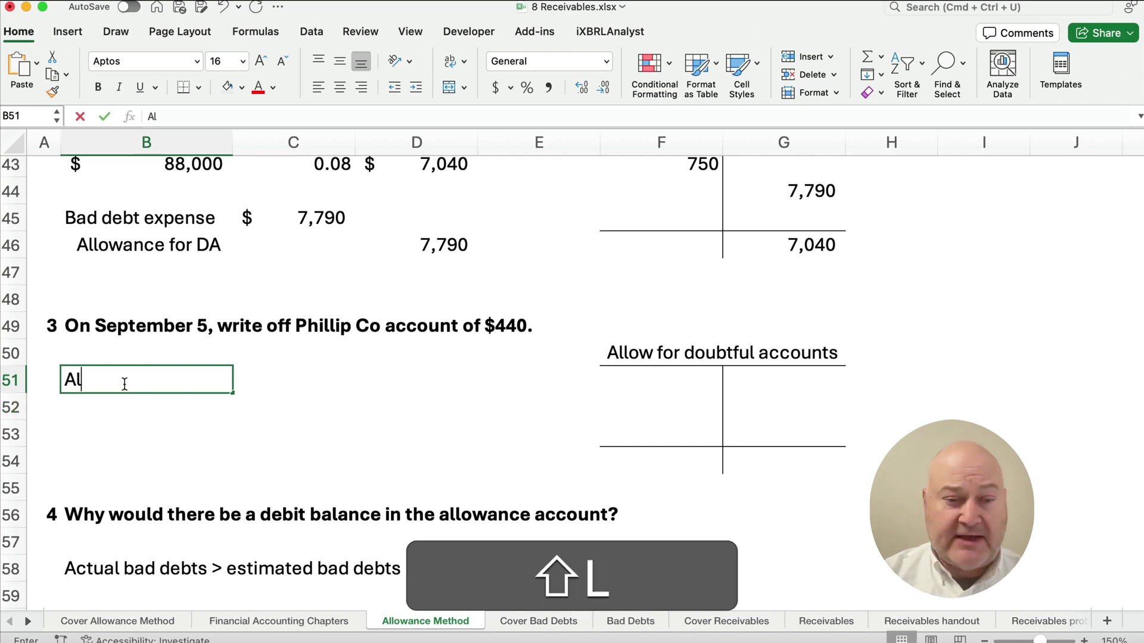
pyautogui.write('low for DA')
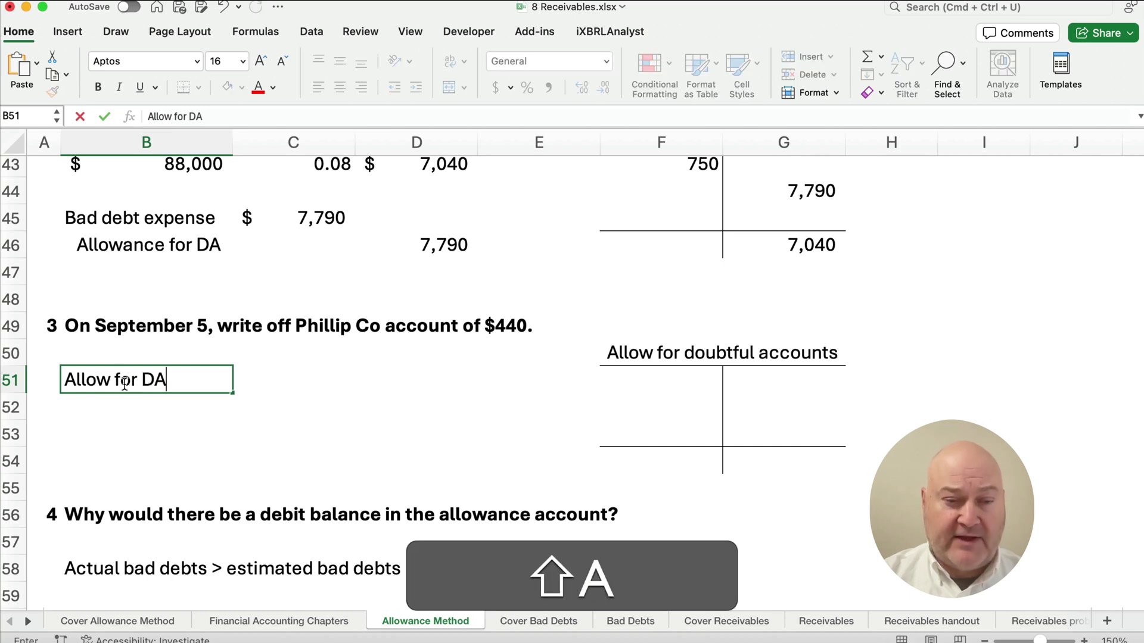
pyautogui.press('Return')
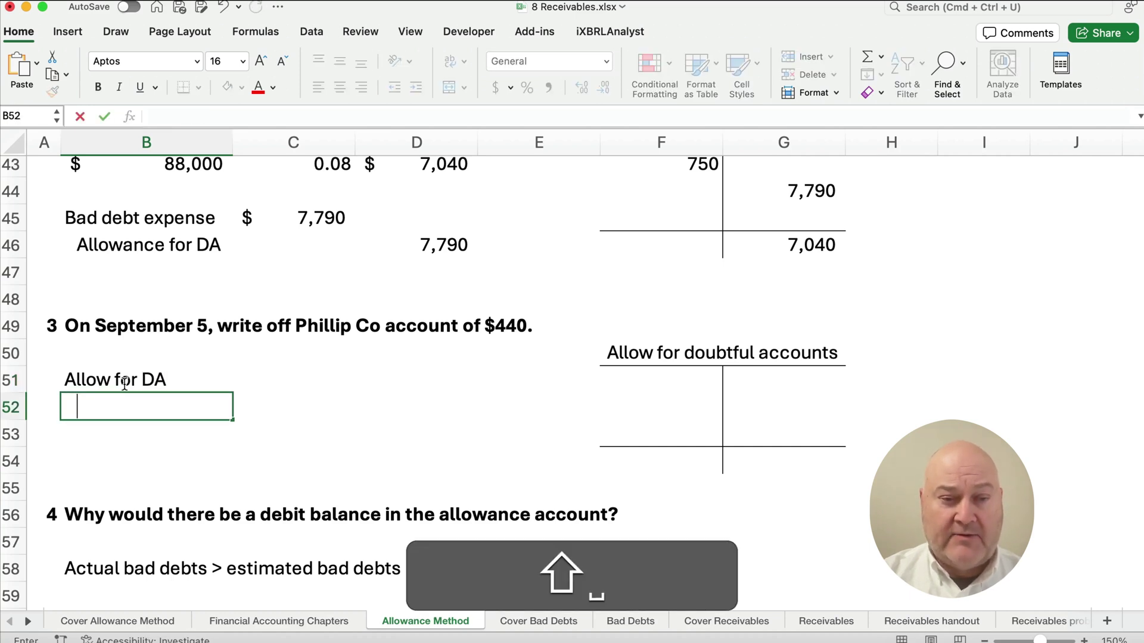
pyautogui.write('AR P')
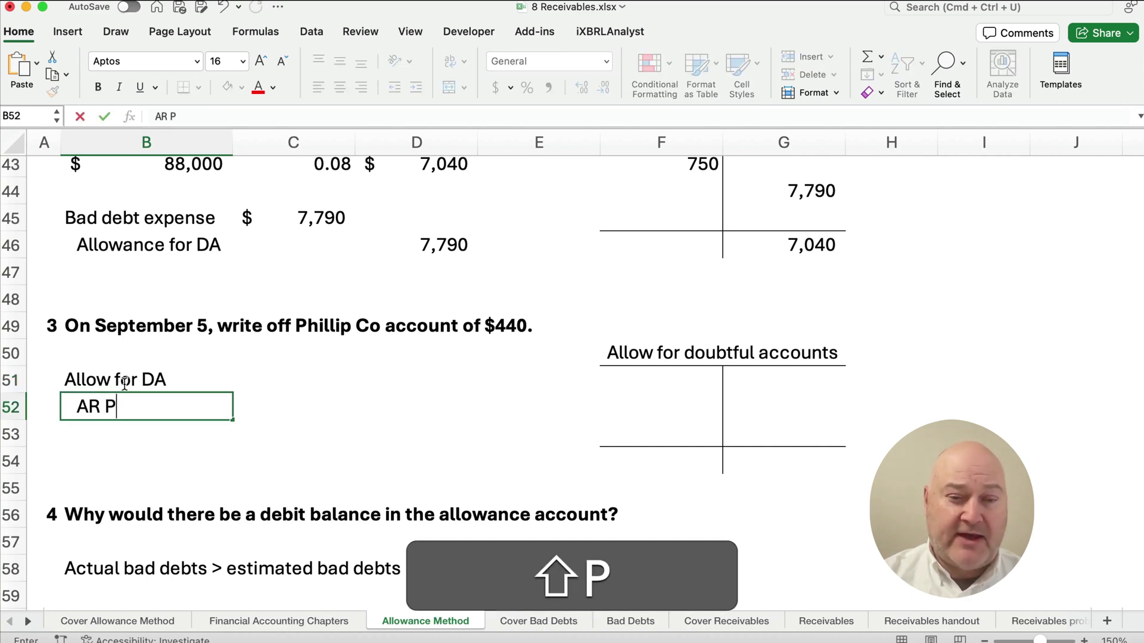
pyautogui.write('hillip Co')
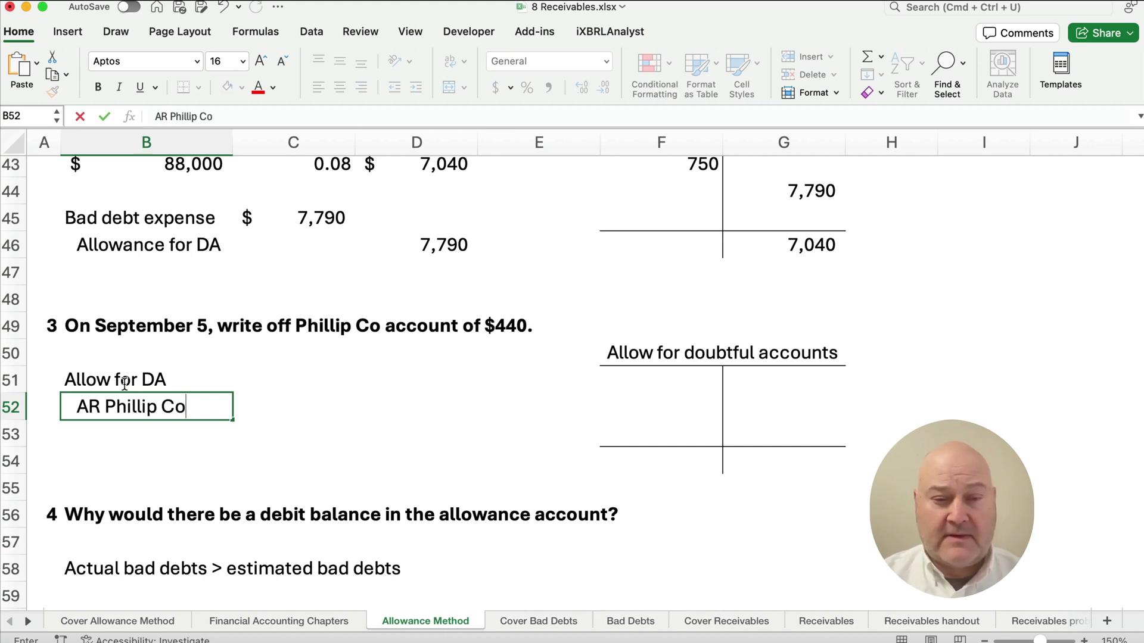
# Step: Record the write-off amounts as a 440 debit in C51 and a 440 credit in D52
pyautogui.press('Tab')
pyautogui.press('Up')
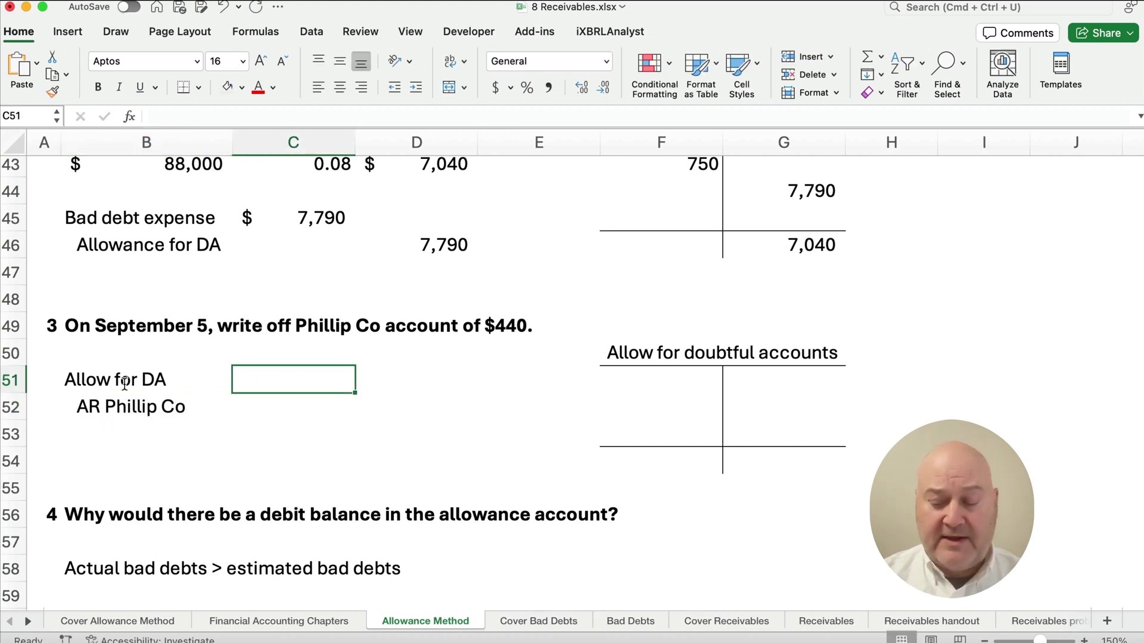
pyautogui.write('440')
pyautogui.press('Tab')
pyautogui.press('Down')
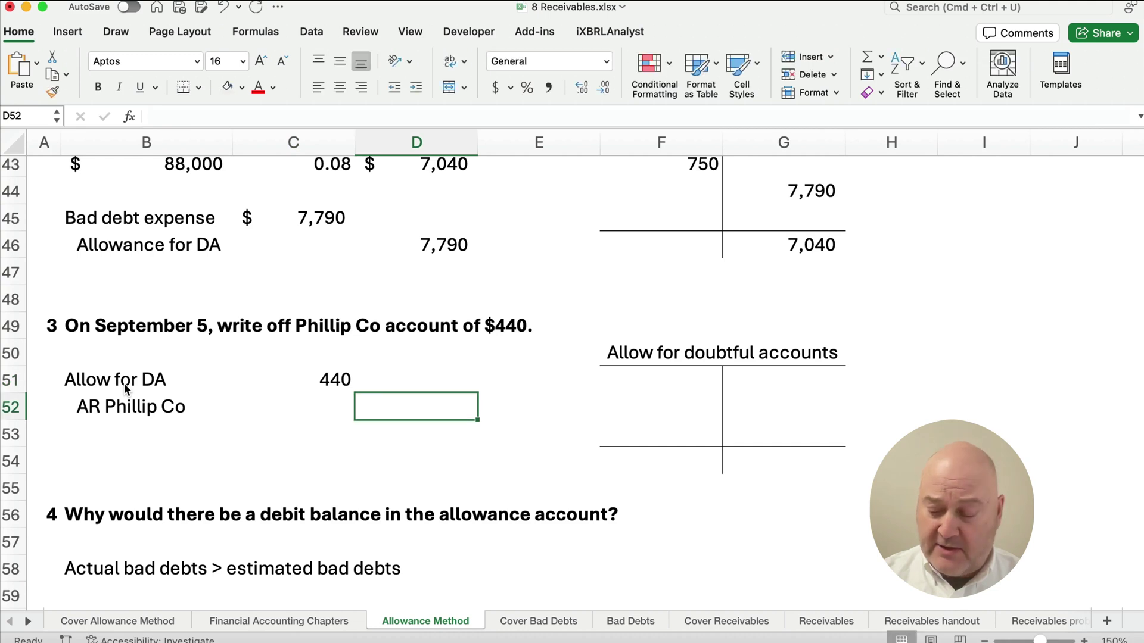
pyautogui.write('440')
pyautogui.press('Tab')
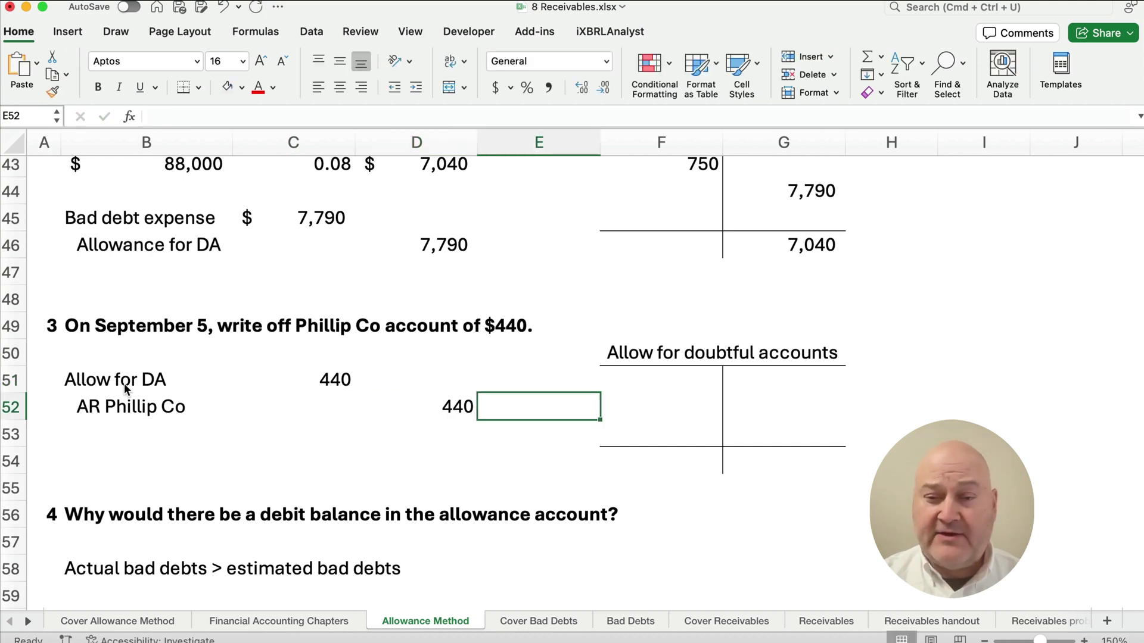
# Step: Enter the beginning debit of 750 in F51 and the credit adjustment of 7,790 in G52 of the part 3 T-account
pyautogui.scroll(1, 718, 332)
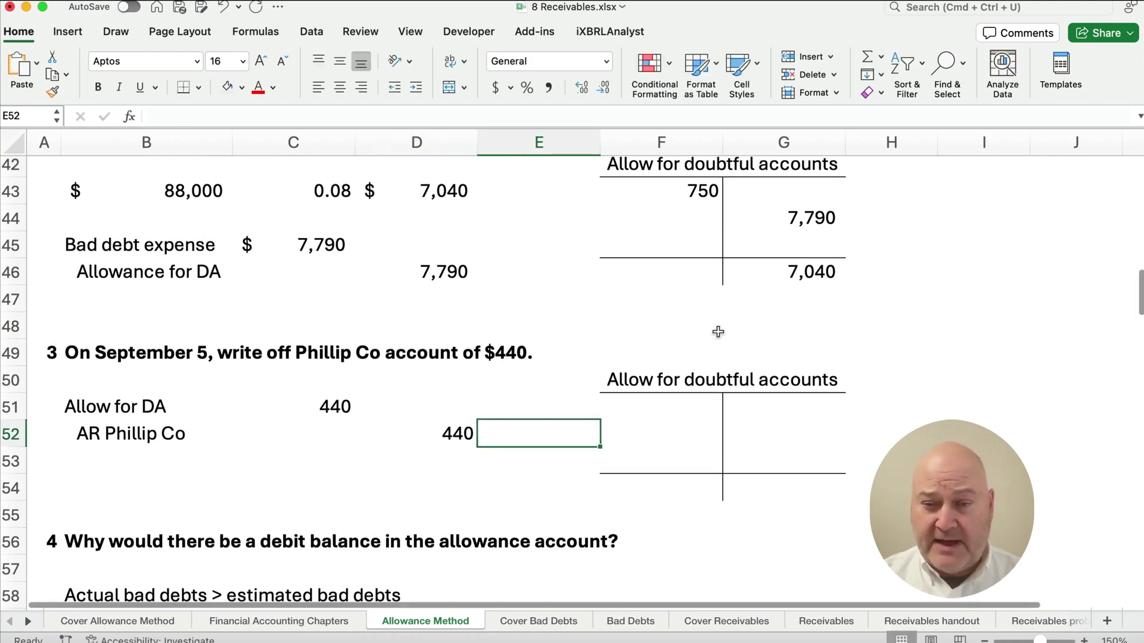
pyautogui.scroll(1, 375, 288)
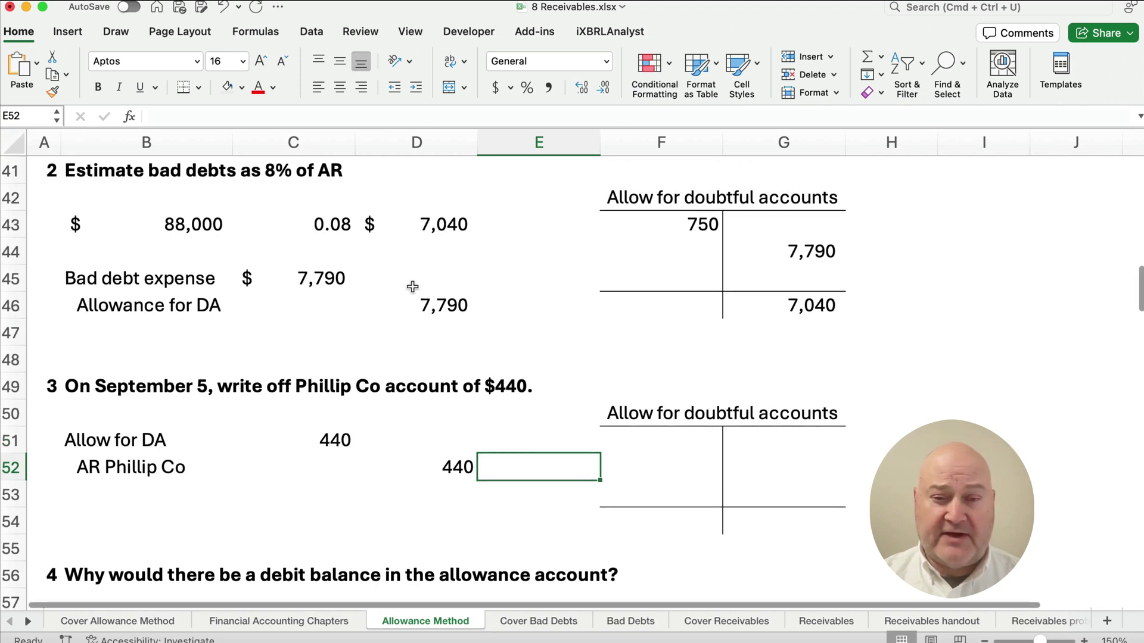
pyautogui.click(700, 441)
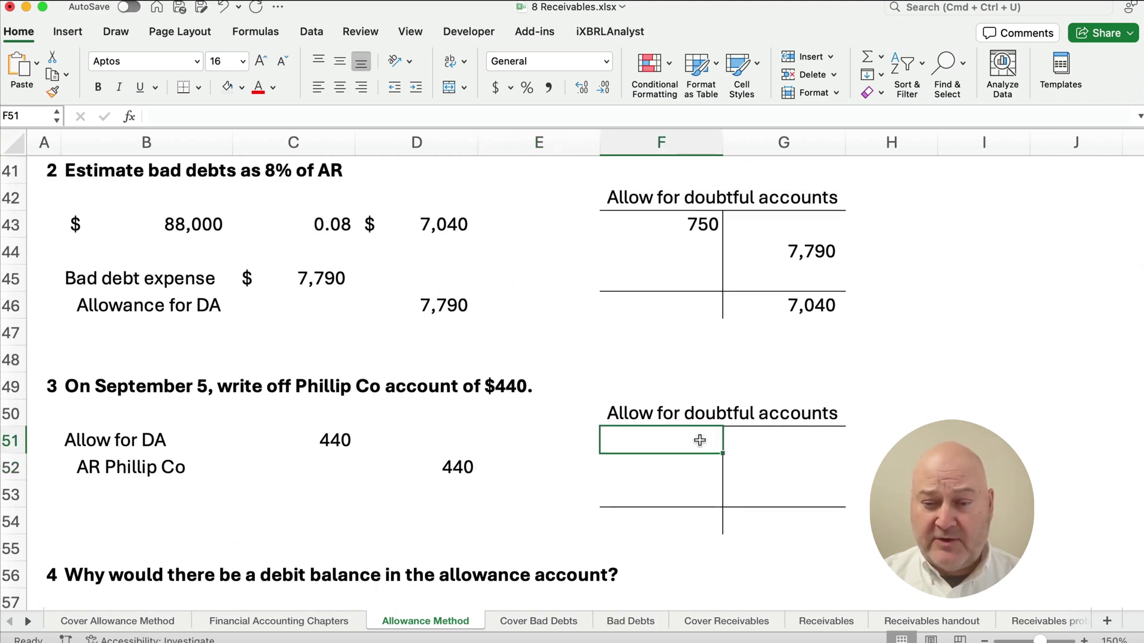
pyautogui.write('750')
pyautogui.press('Tab')
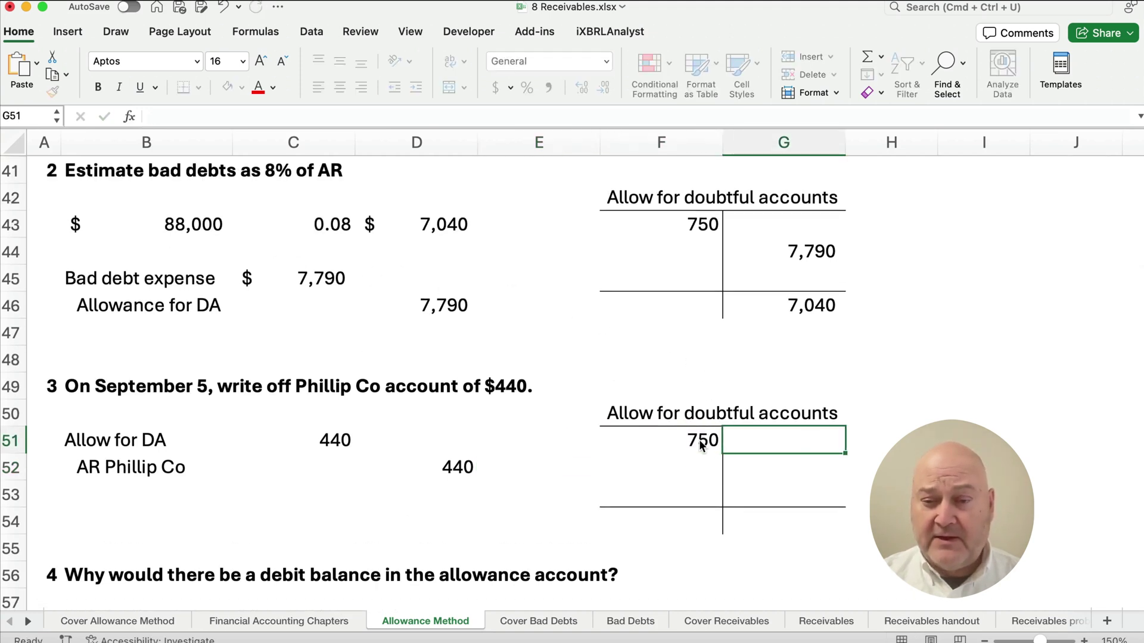
pyautogui.press('Down')
pyautogui.write('779')
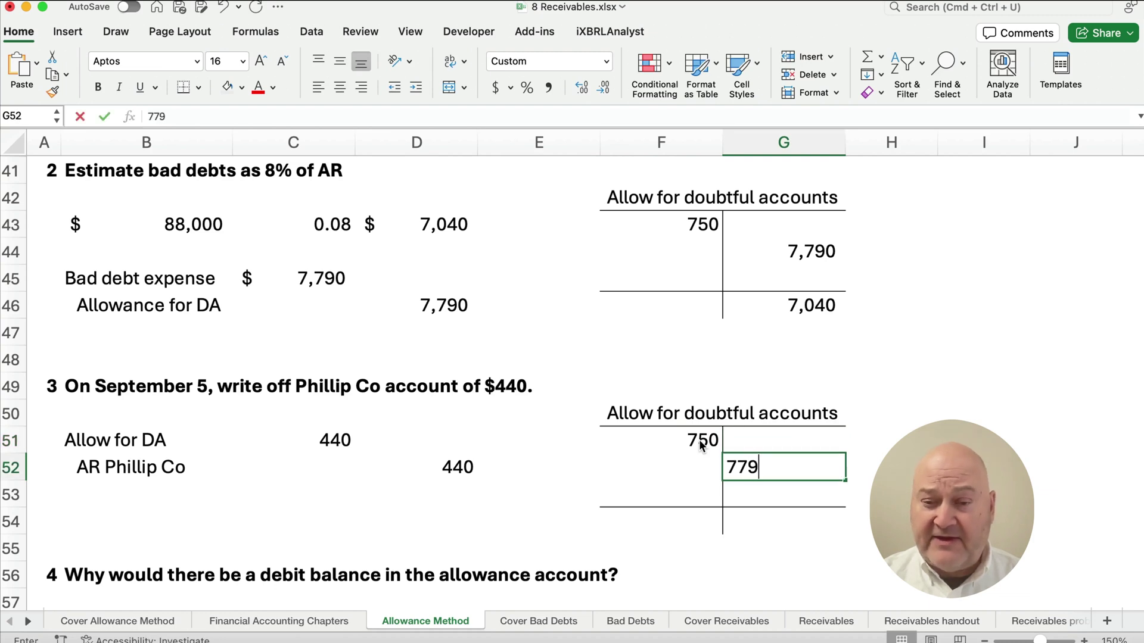
pyautogui.press('Return')
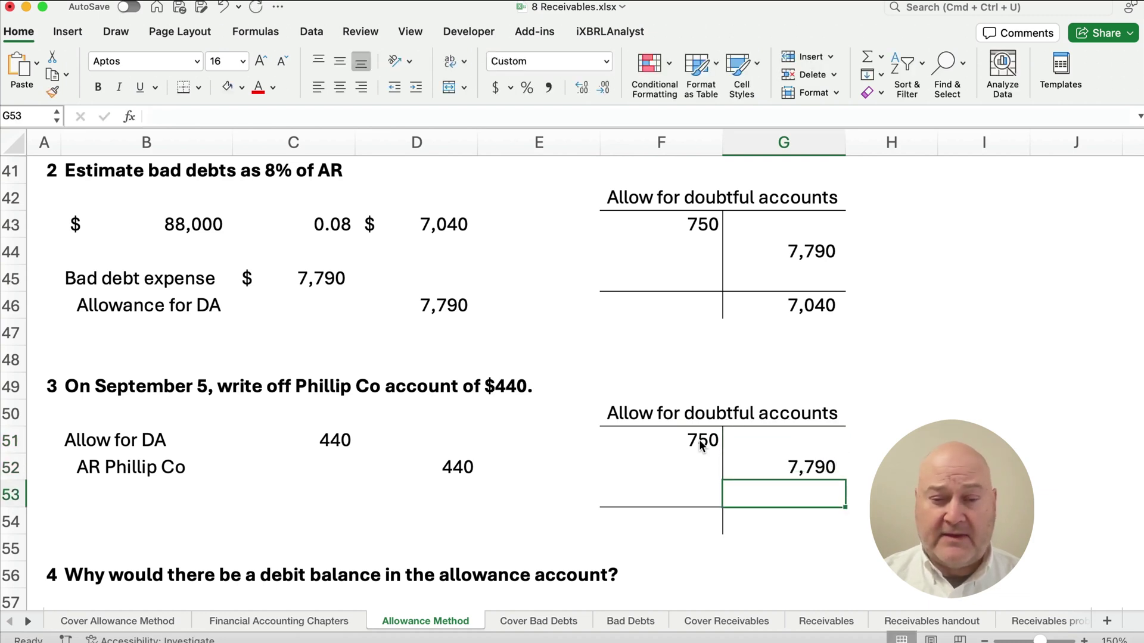
# Step: Post the 440 write-off as a debit in F52 of the part 3 T-account
pyautogui.press('Left')
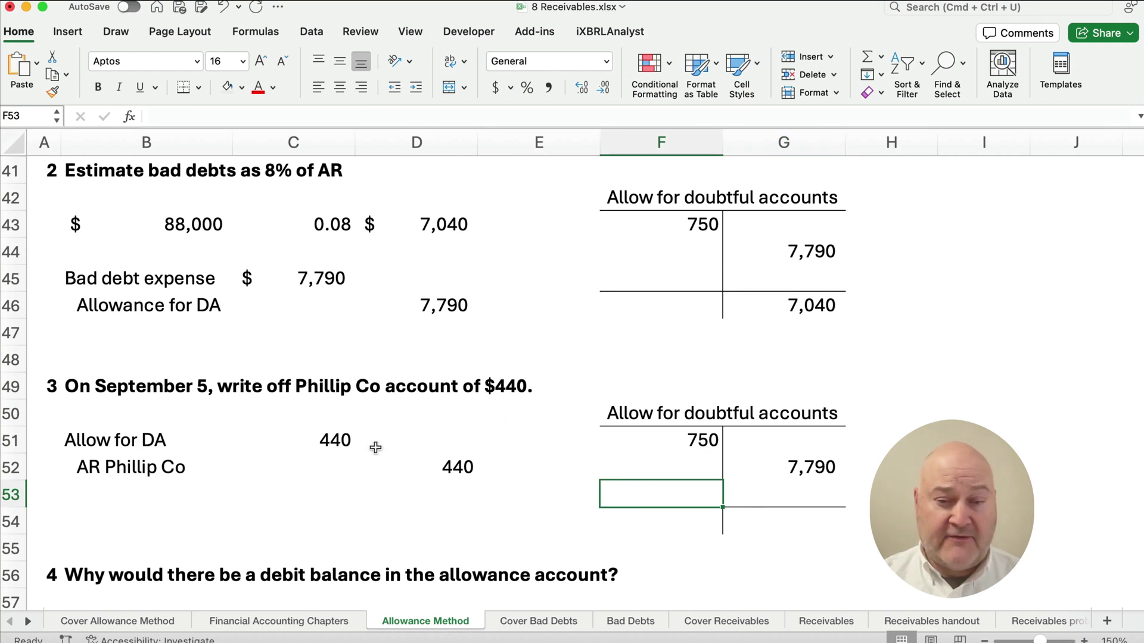
pyautogui.press('Up')
pyautogui.write('440')
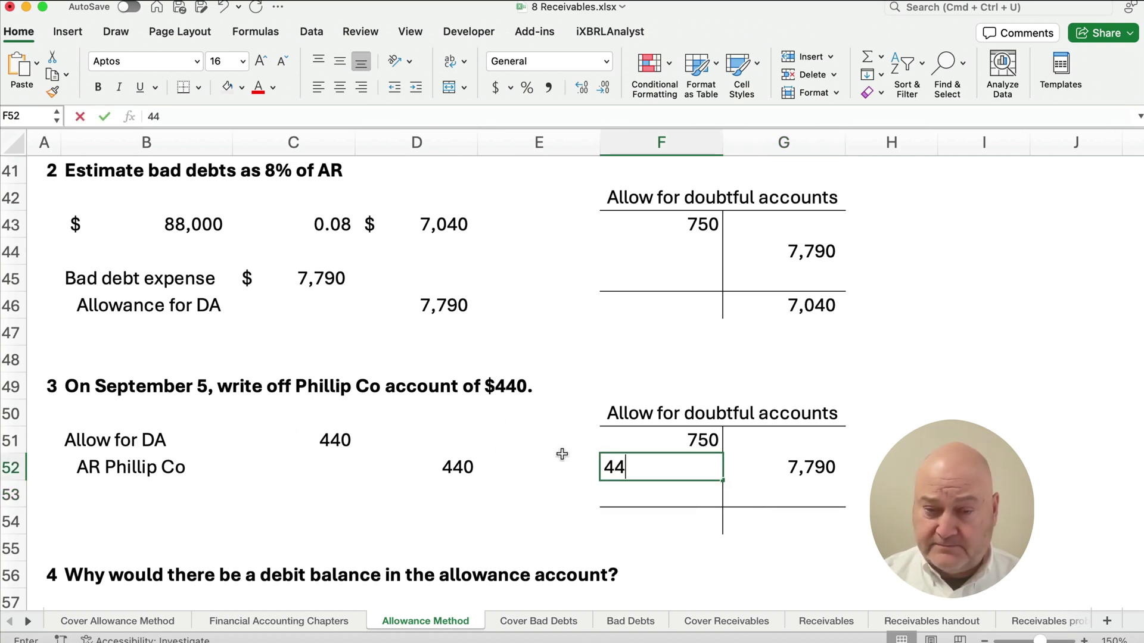
pyautogui.press('Return')
# Step: Calculate the part 3 T-account's ending balance in G54 as G52 minus F51 minus F52
pyautogui.click(778, 519)
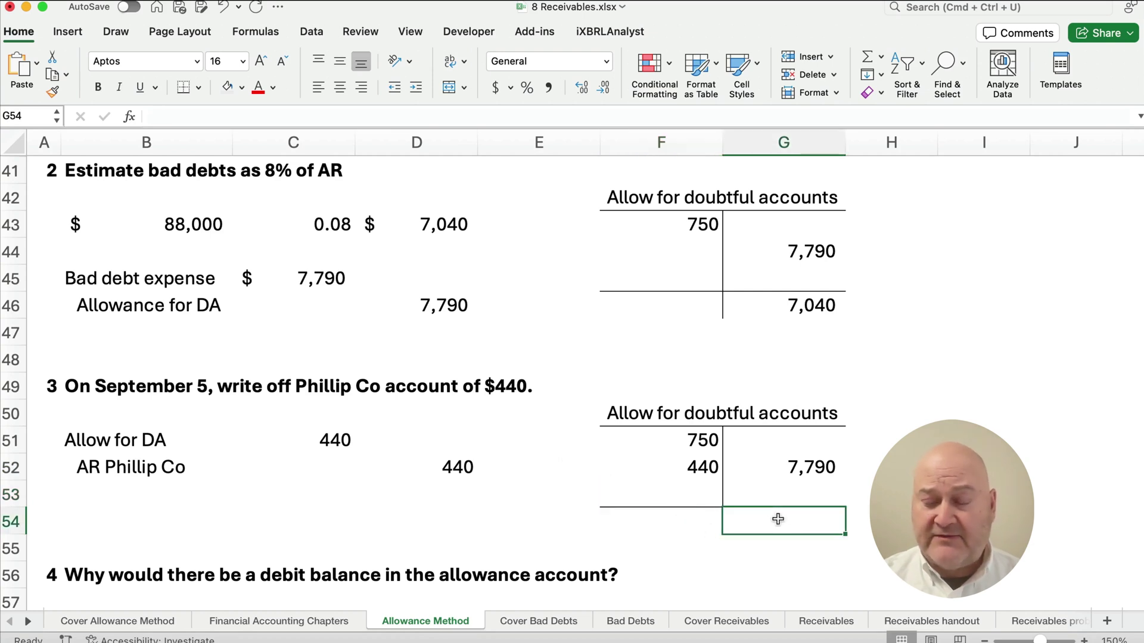
pyautogui.write('=')
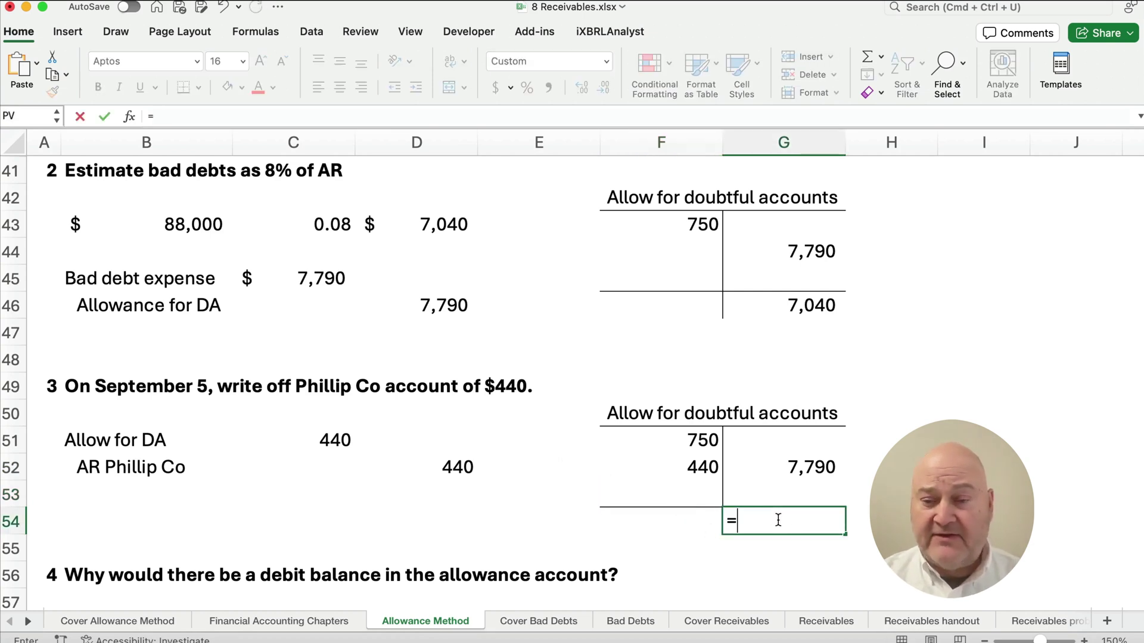
pyautogui.press('Up')
pyautogui.press('Up')
pyautogui.write('-')
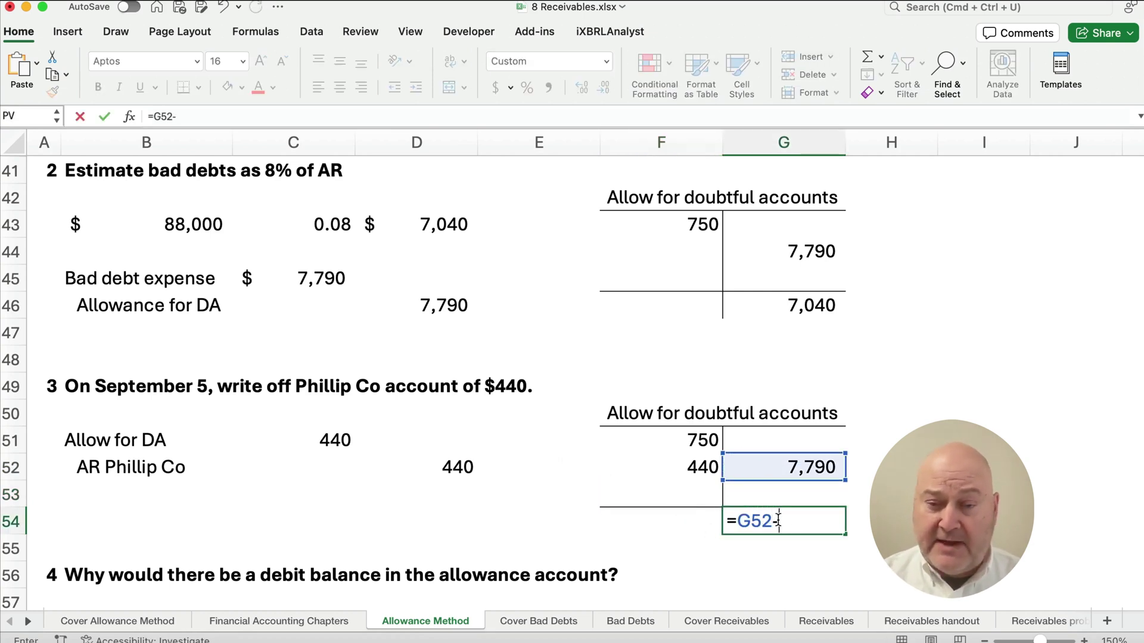
pyautogui.click(675, 446)
pyautogui.write('-')
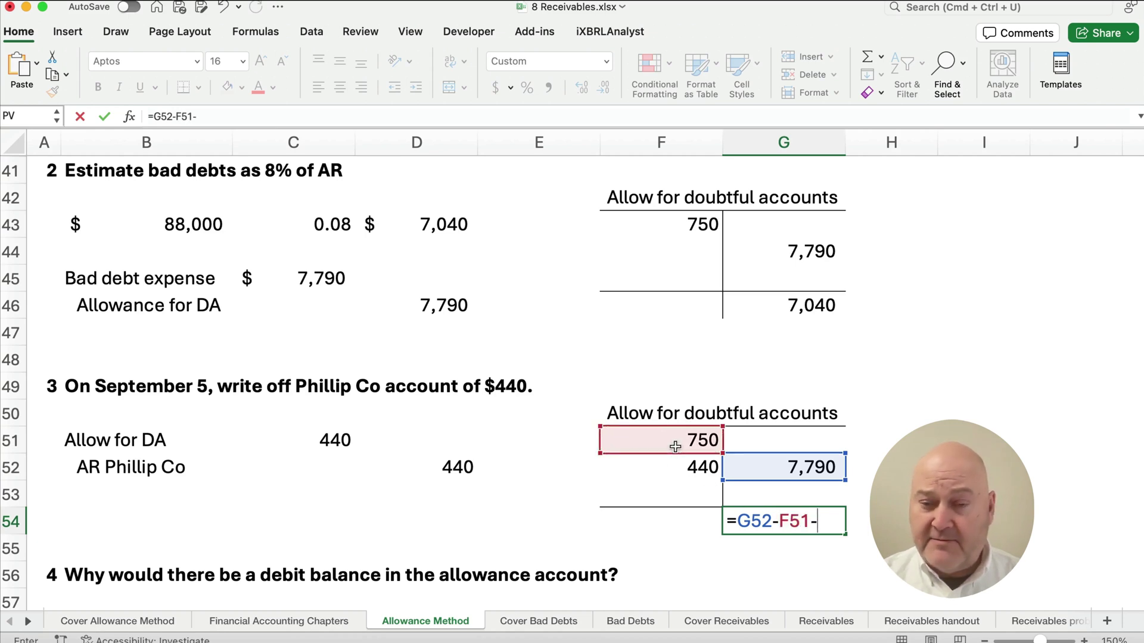
pyautogui.click(676, 466)
pyautogui.press('Return')
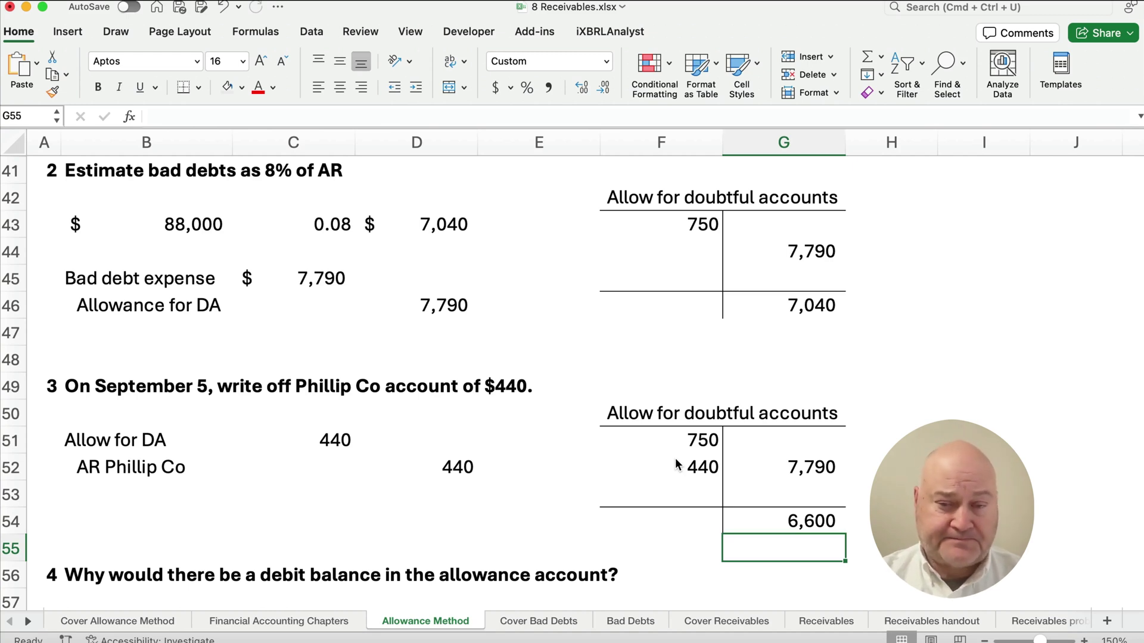
pyautogui.scroll(-4, 250, 478)
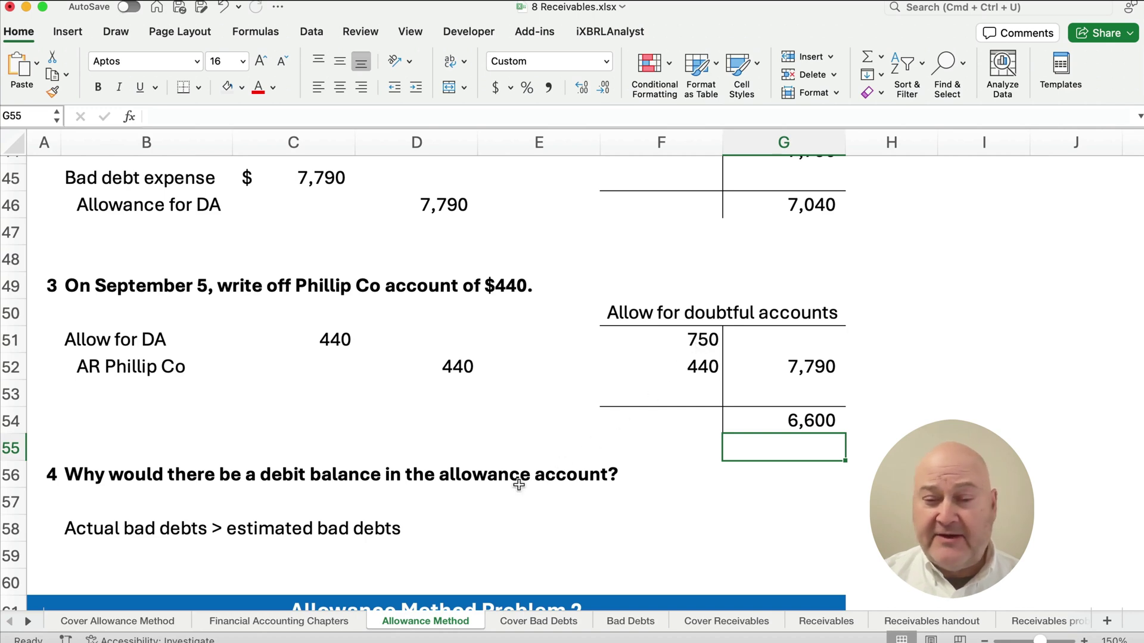
pyautogui.scroll(4, 373, 491)
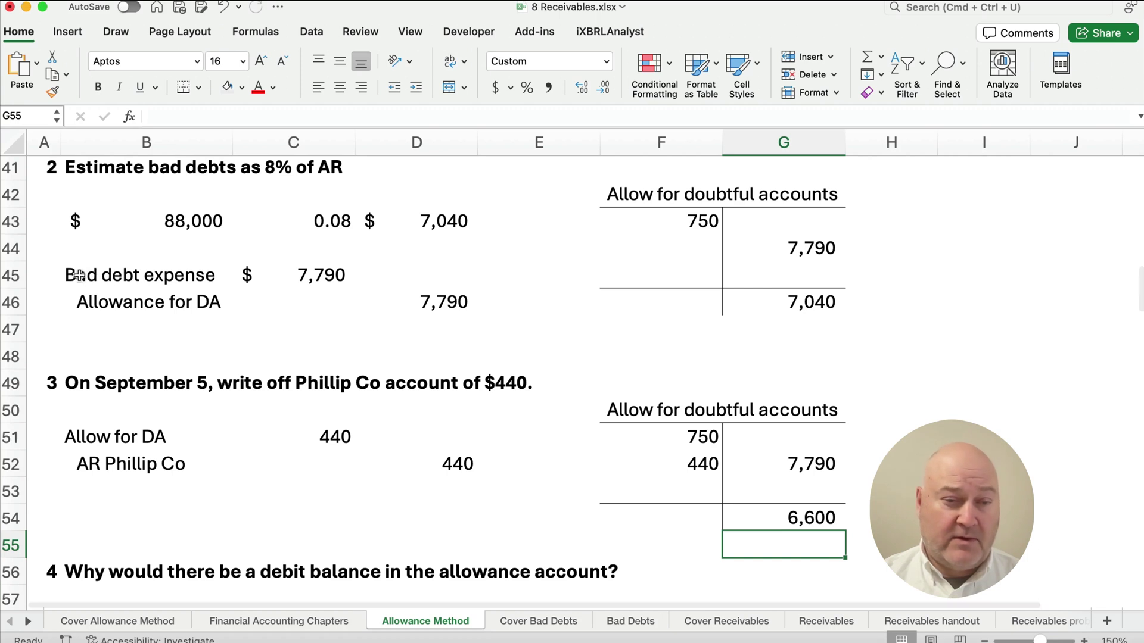
# Step: Review the Problem 1 journal entries, the part 3 T-account balances and the answer to question 4
pyautogui.moveTo(150, 287); pyautogui.dragTo(479, 465)
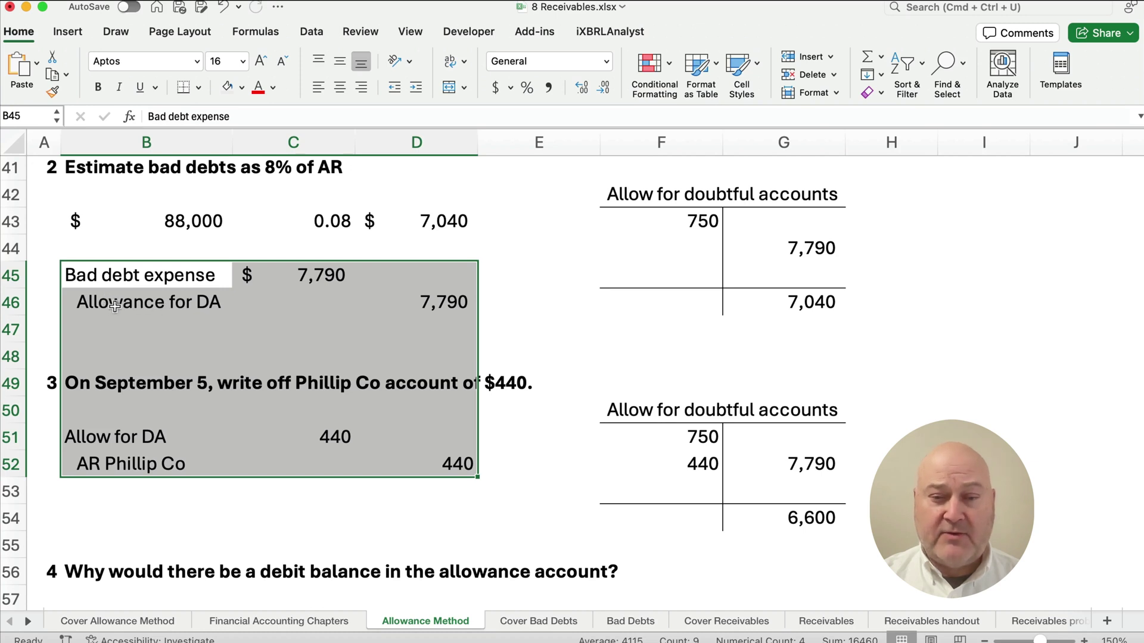
pyautogui.moveTo(803, 433); pyautogui.dragTo(806, 493)
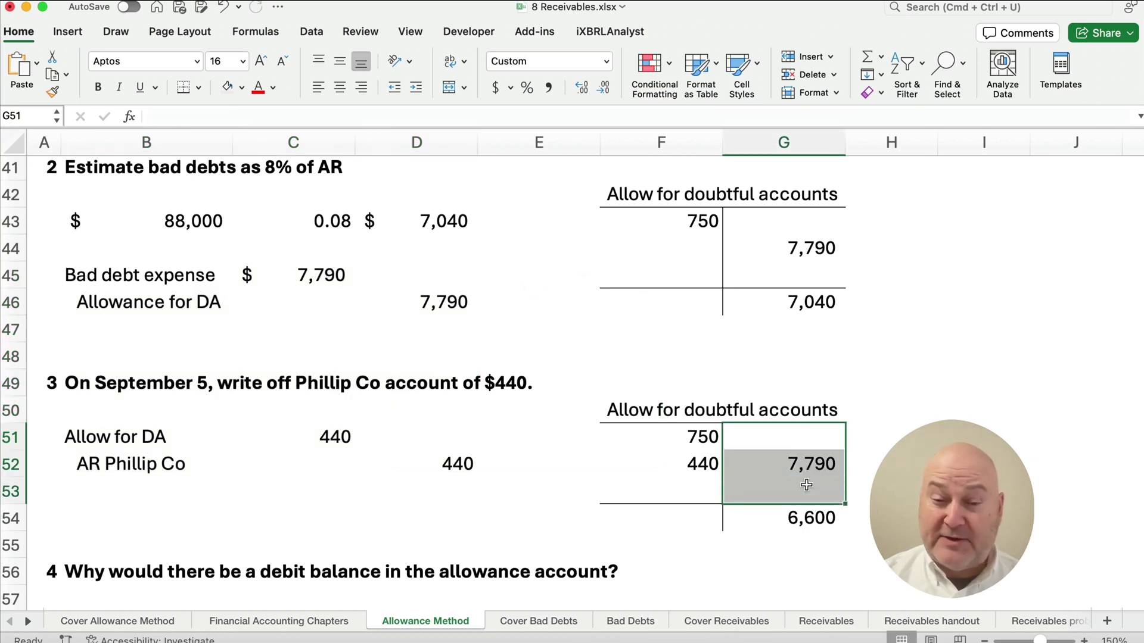
pyautogui.moveTo(129, 430); pyautogui.dragTo(129, 464)
pyautogui.moveTo(645, 442); pyautogui.dragTo(653, 472)
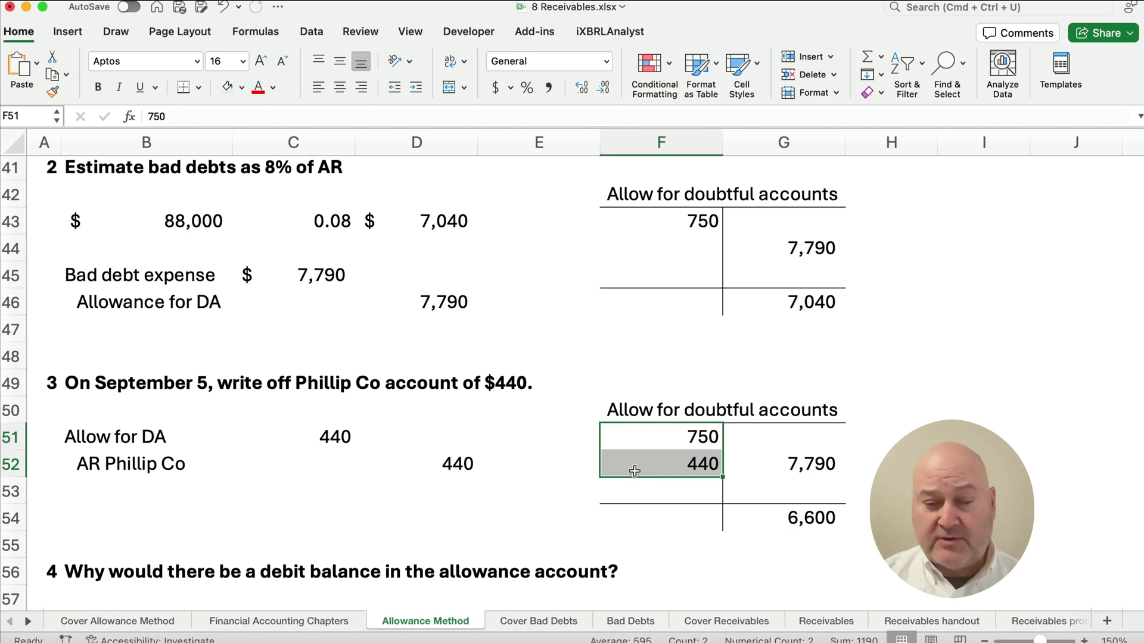
pyautogui.scroll(-5, 423, 472)
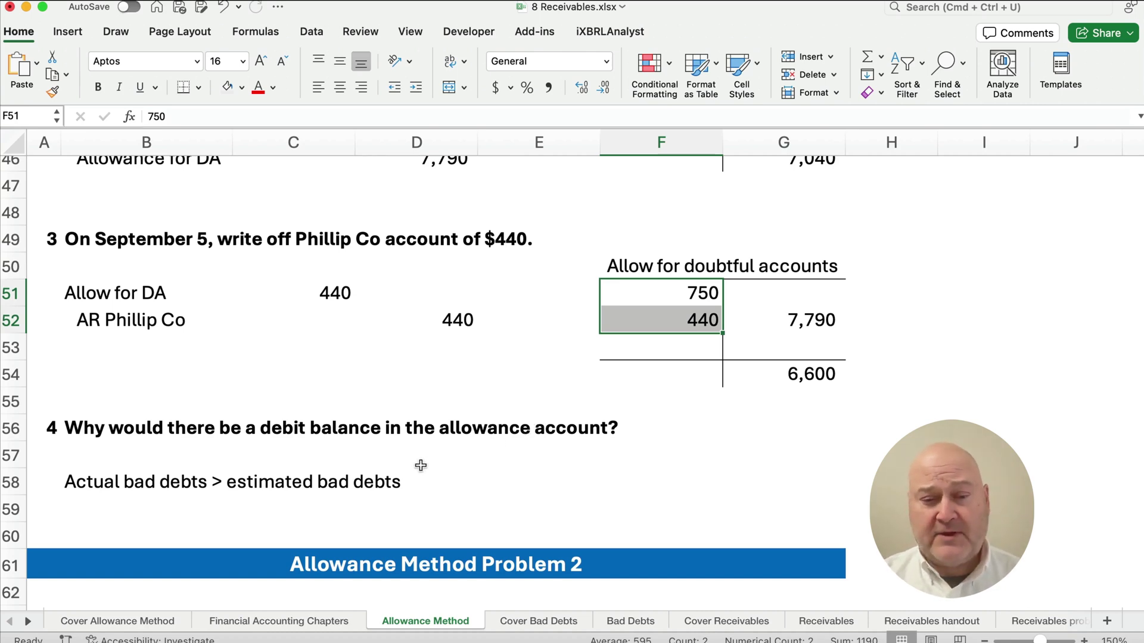
# Step: Read the East Company data and the four questions of Allowance Method Problem 2, noting the allowance account's credit balance
pyautogui.scroll(-8, 311, 456)
pyautogui.scroll(-5, 311, 456)
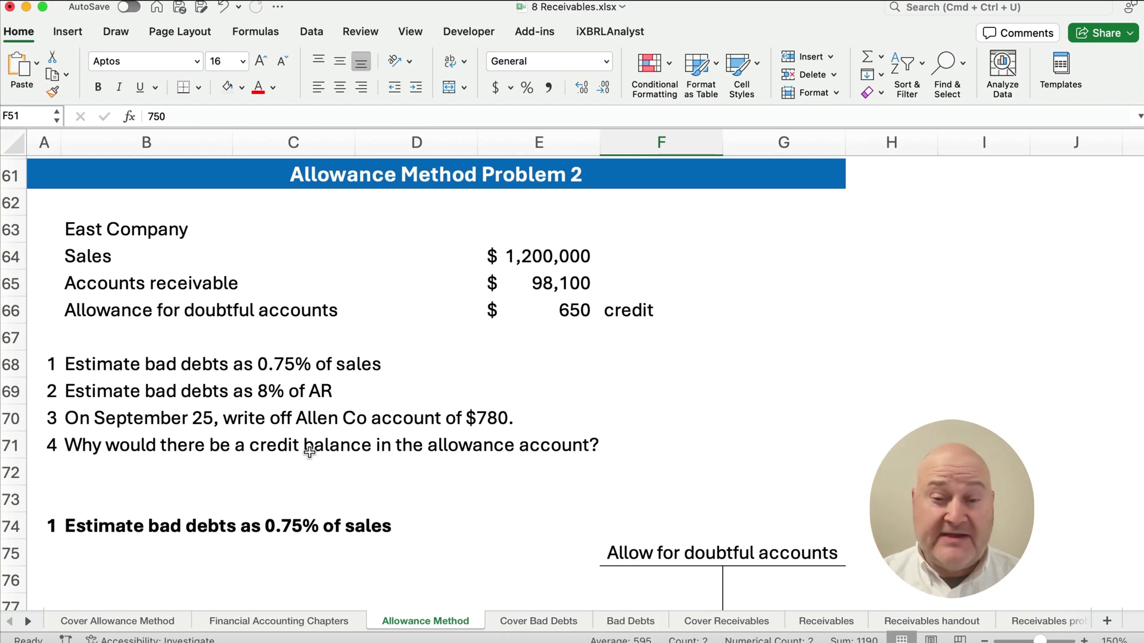
pyautogui.click(628, 317)
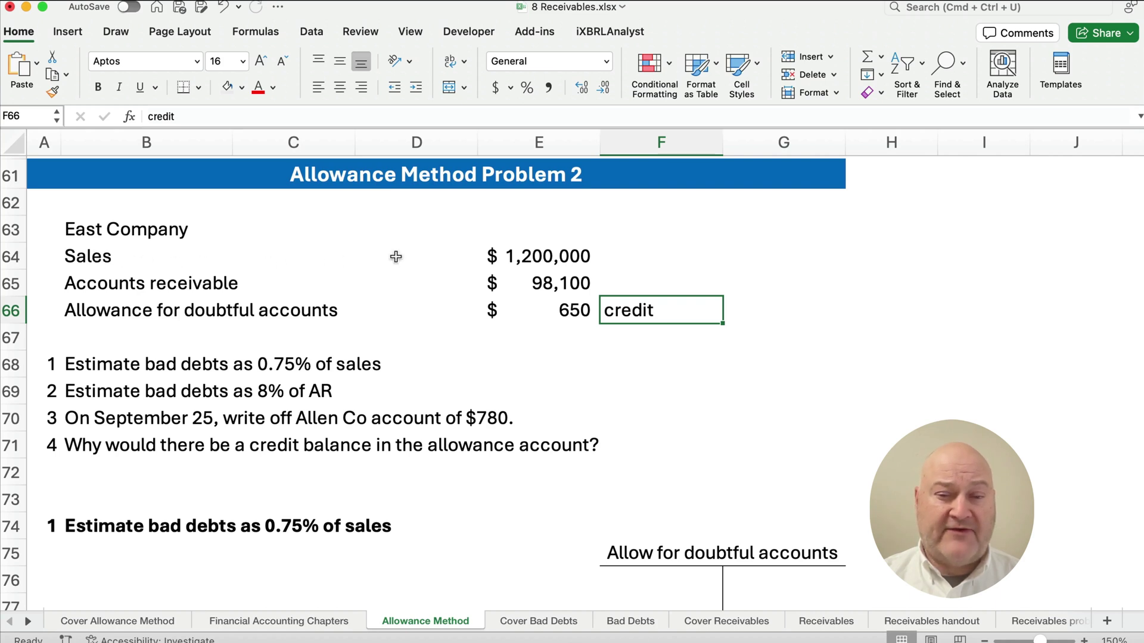
pyautogui.scroll(-2, 306, 396)
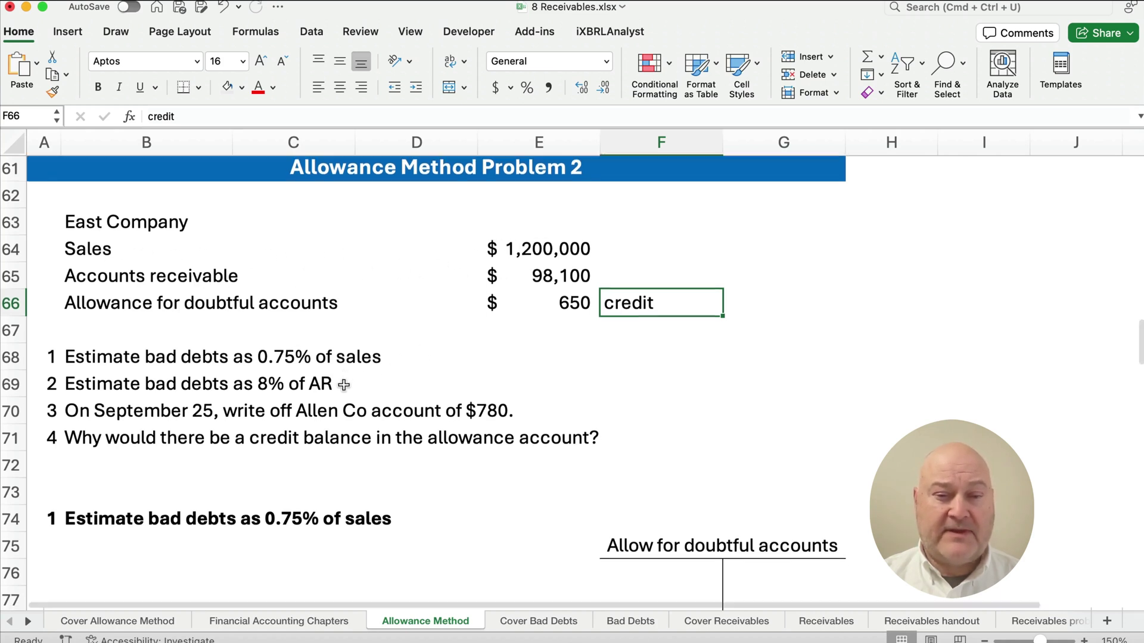
pyautogui.moveTo(93, 310); pyautogui.dragTo(511, 387)
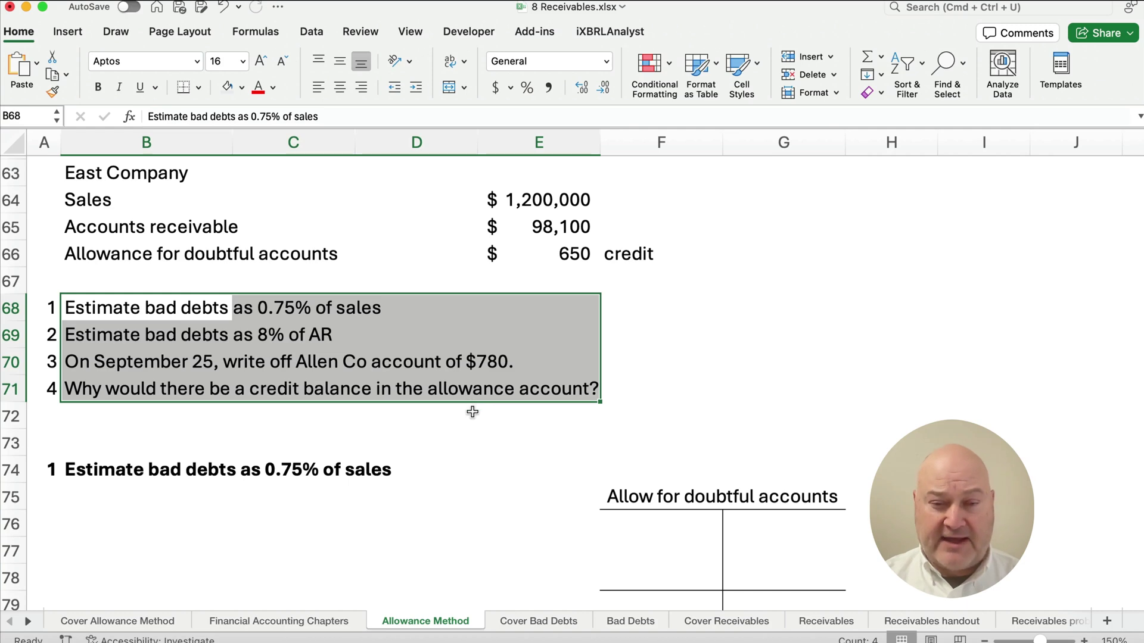
# Step: Bring East Company's sales into B76 under part 1 of Problem 2 with a reference to E64
pyautogui.scroll(-1, 469, 413)
pyautogui.scroll(-4, 469, 413)
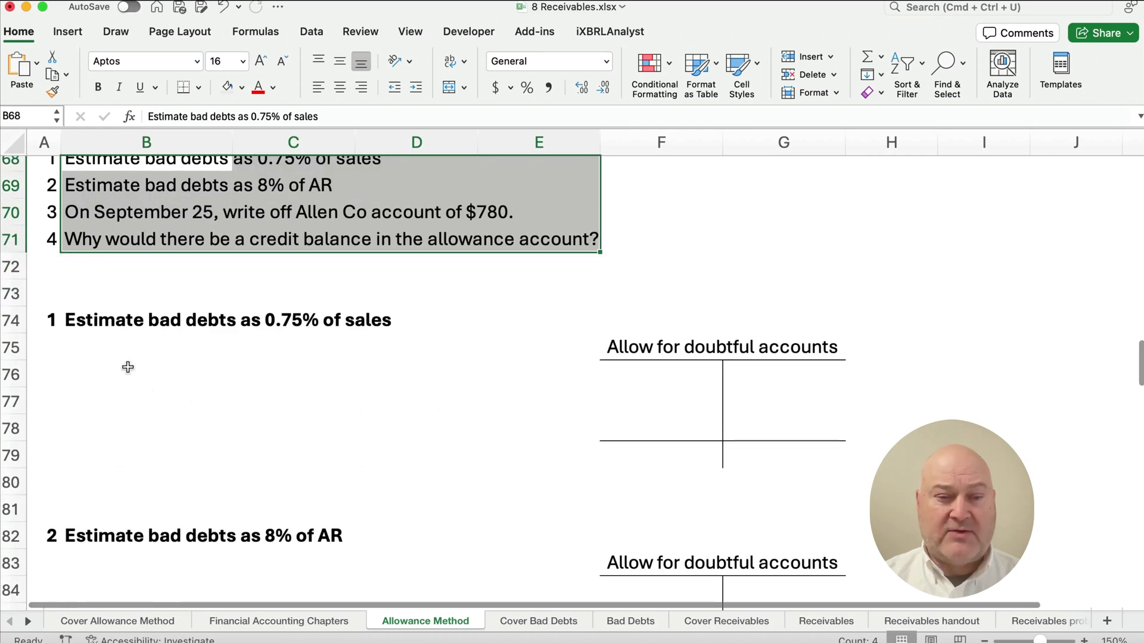
pyautogui.click(102, 364)
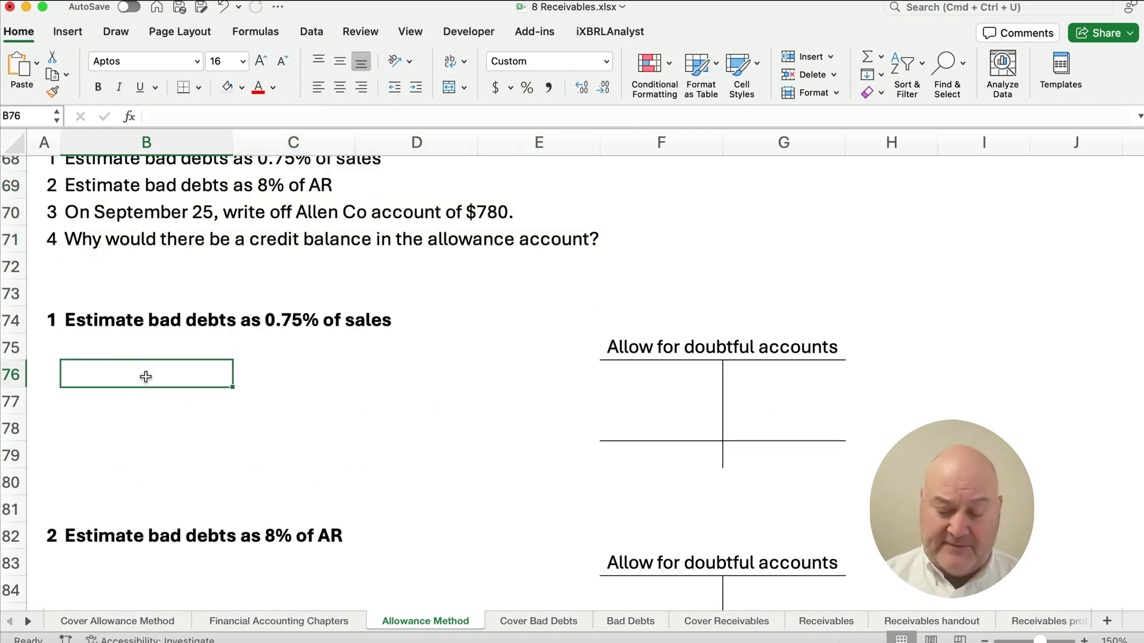
pyautogui.write('=')
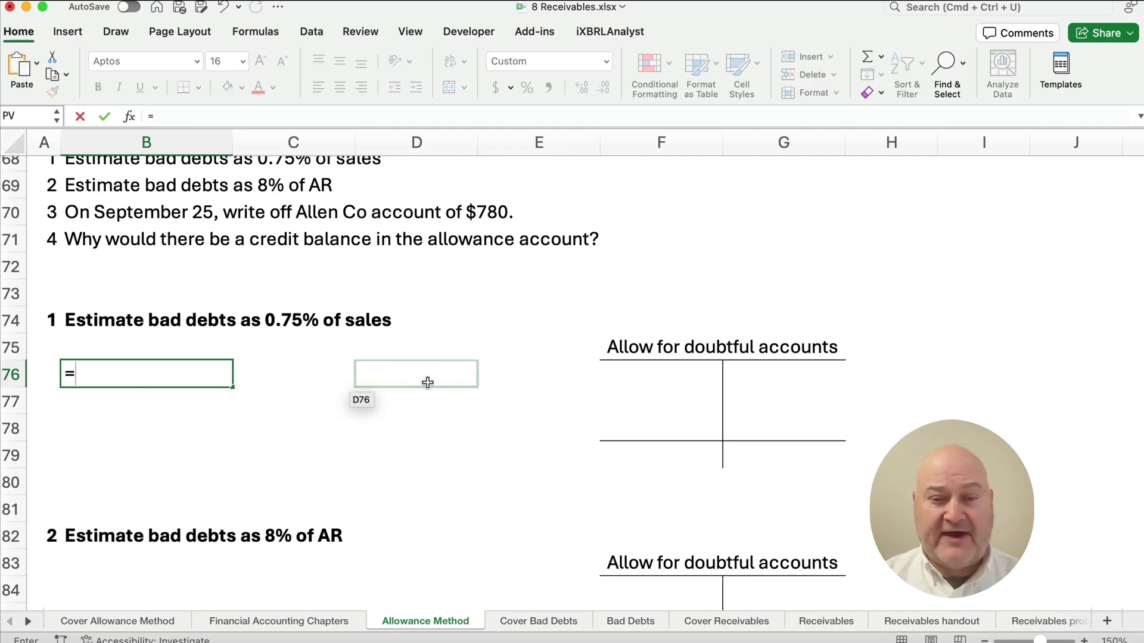
pyautogui.scroll(1, 441, 386)
pyautogui.scroll(5, 452, 389)
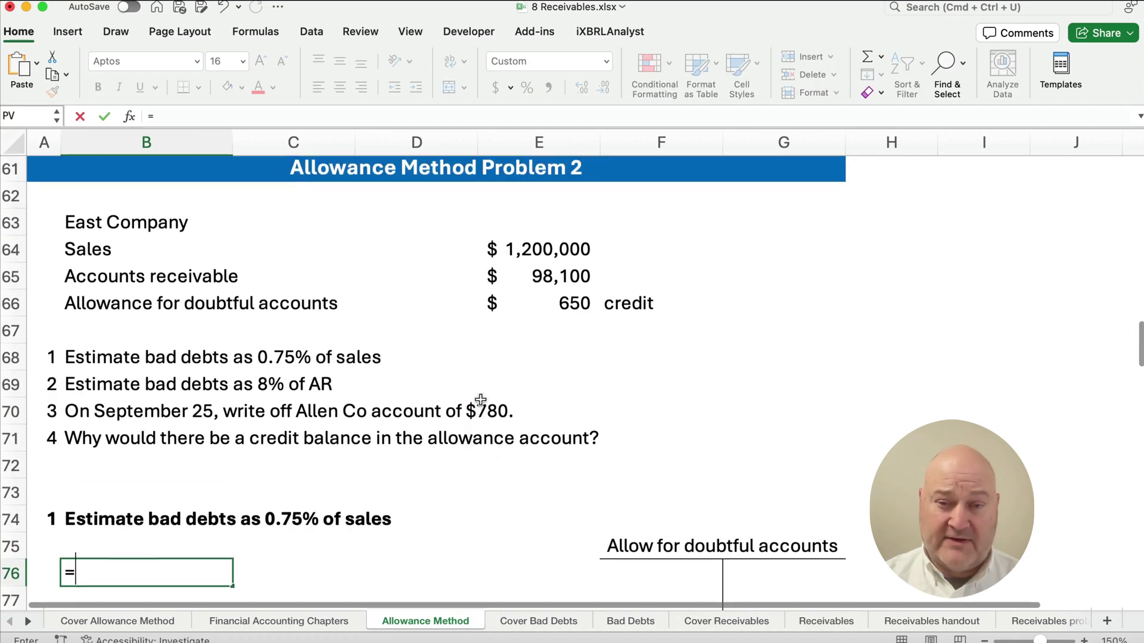
pyautogui.click(524, 276)
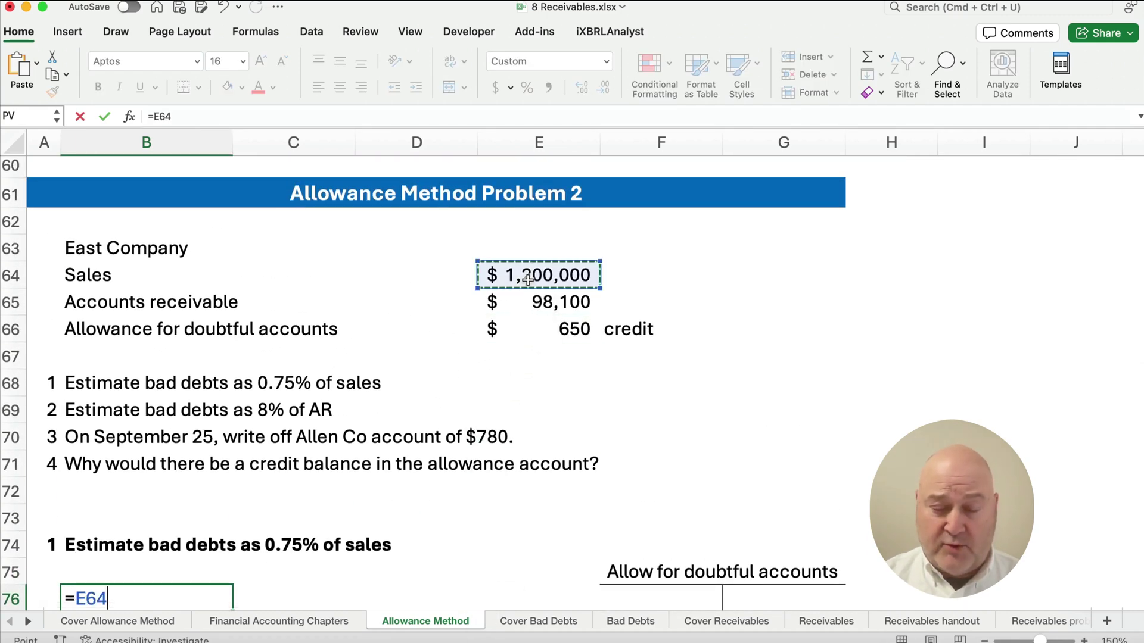
pyautogui.press('Return')
# Step: Enter the bad debt rate of 0.0075 in C76 beside the sales amount
pyautogui.press('Up')
pyautogui.press('Right')
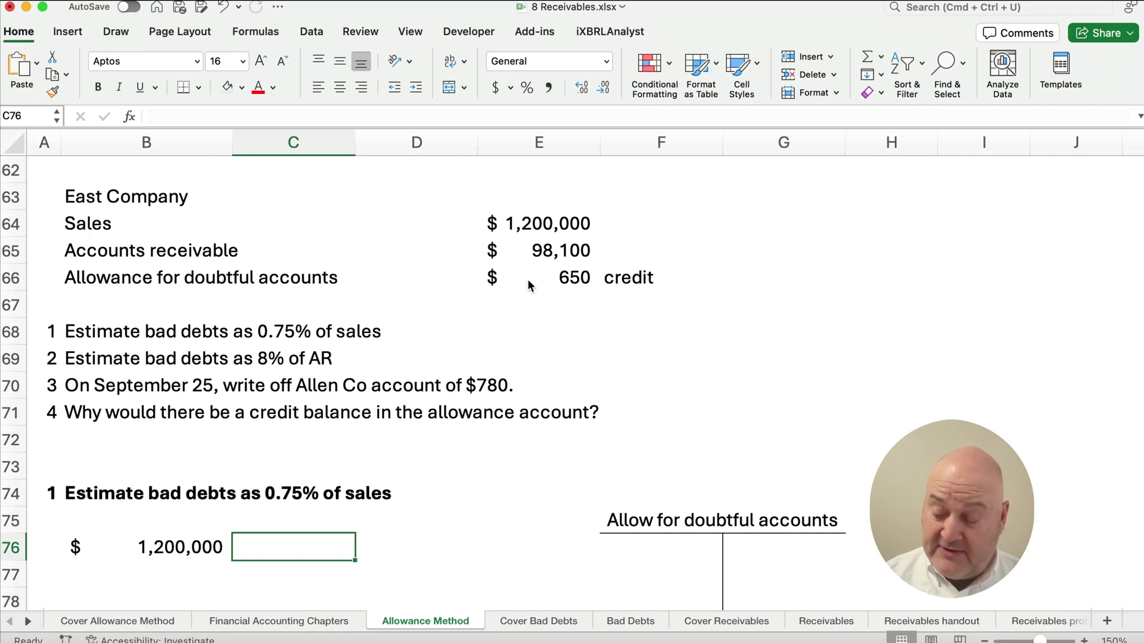
pyautogui.write('.00')
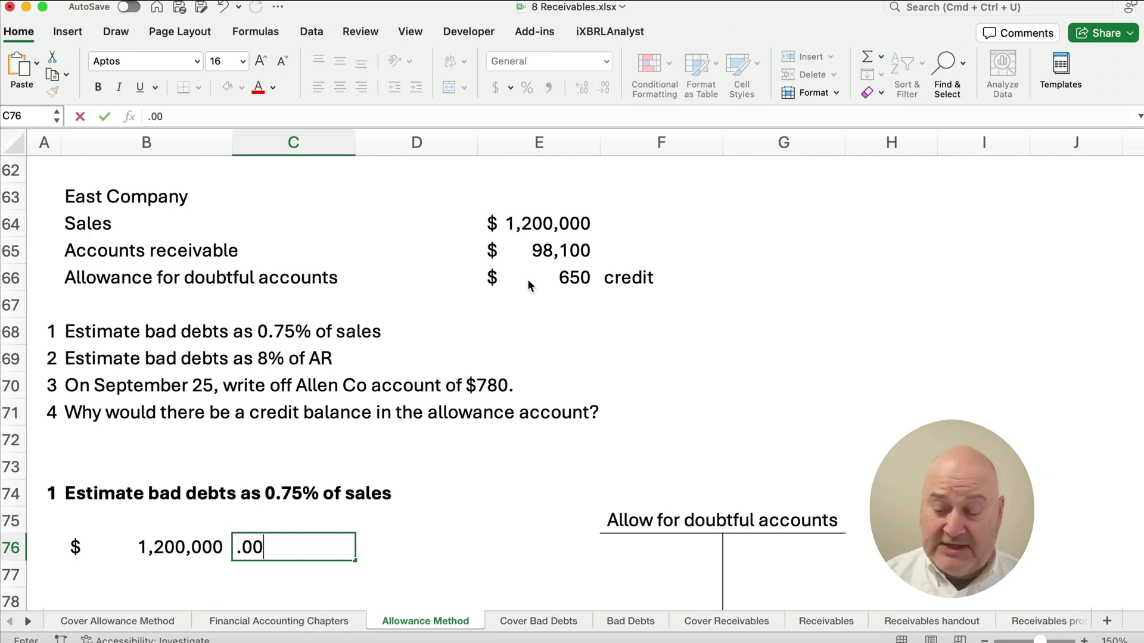
pyautogui.write('75')
pyautogui.press('Tab')
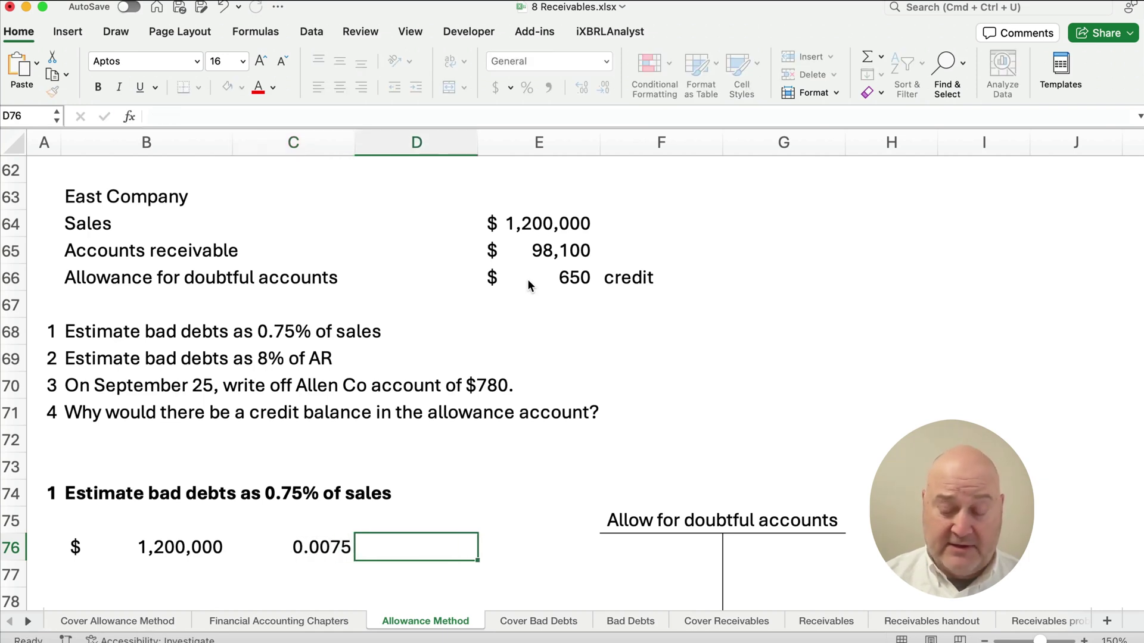
# Step: Calculate the part 1 bad debt estimate in D76 as B76 times C76
pyautogui.write('=')
pyautogui.press('Left')
pyautogui.press('Left')
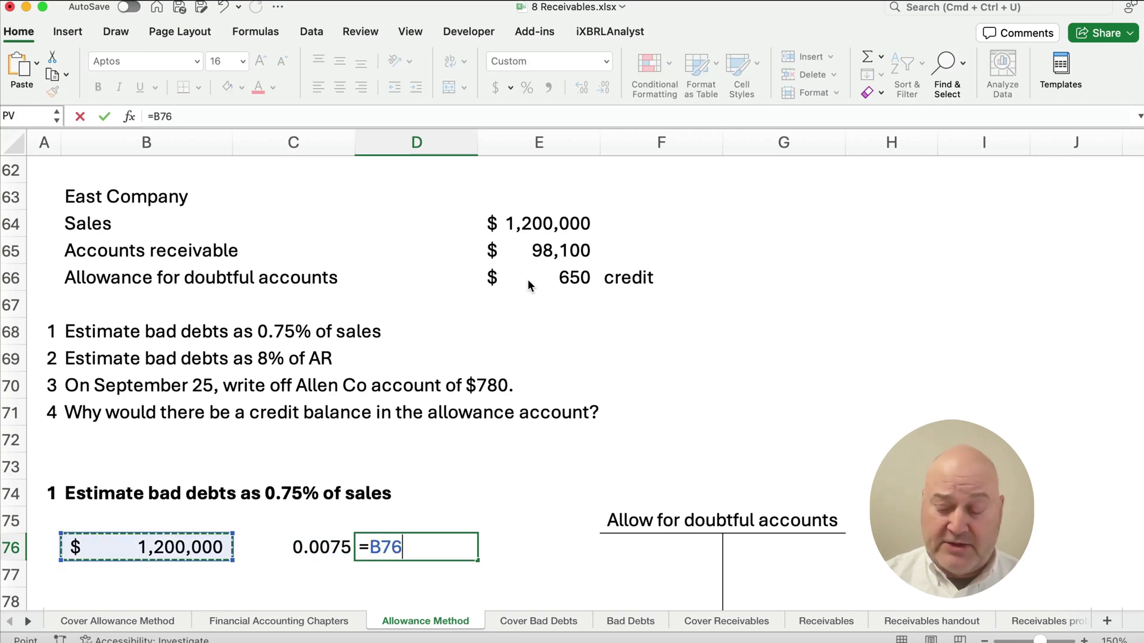
pyautogui.write('*')
pyautogui.press('Left')
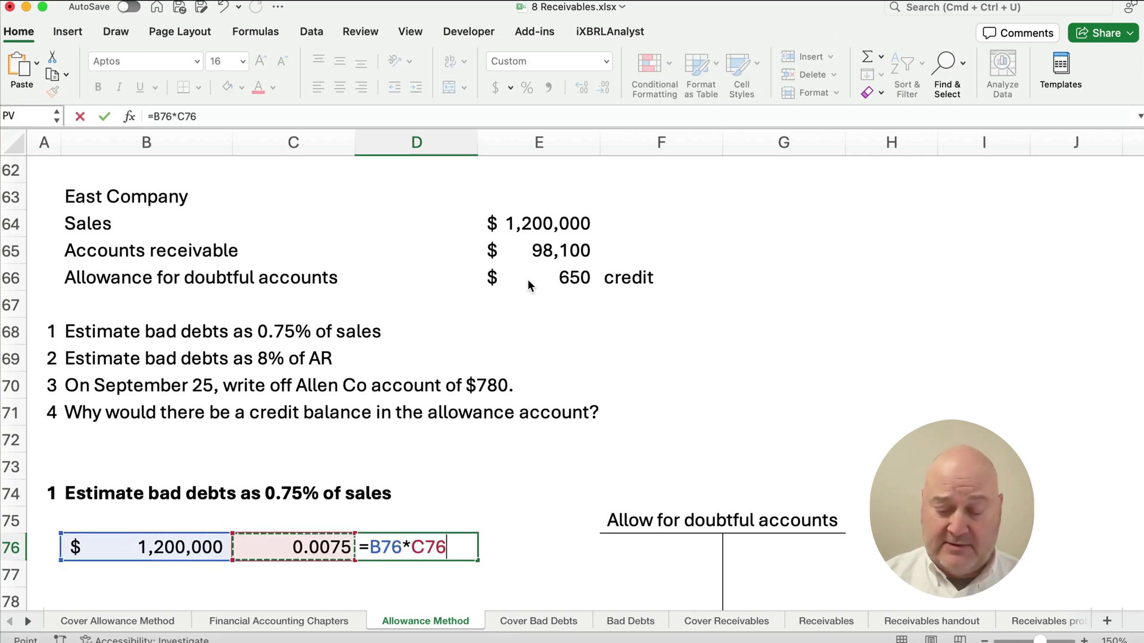
pyautogui.press('Return')
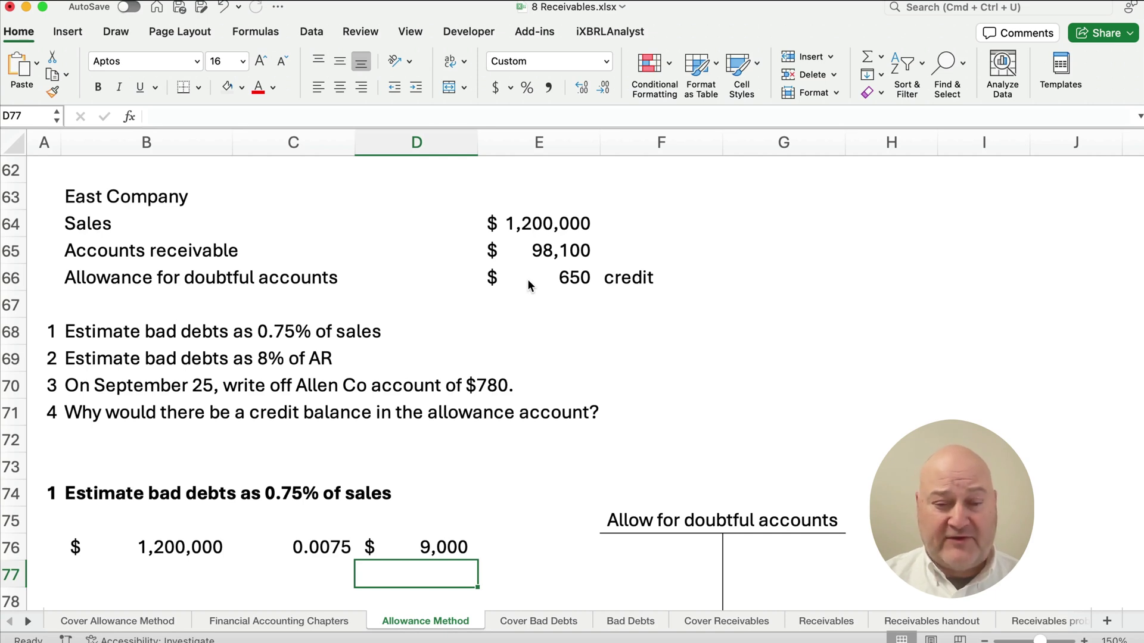
pyautogui.press('Up')
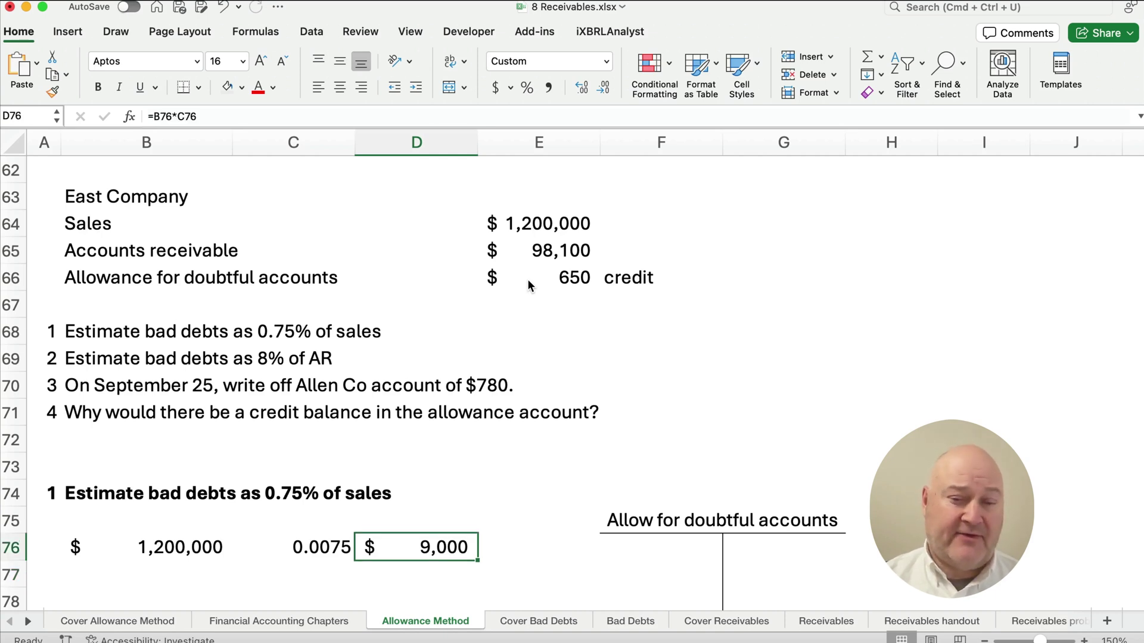
# Step: Label the part 1 journal entry with "Bad debt expense" in B78 and an indented "Allow for DA" in B79
pyautogui.scroll(-4, 476, 386)
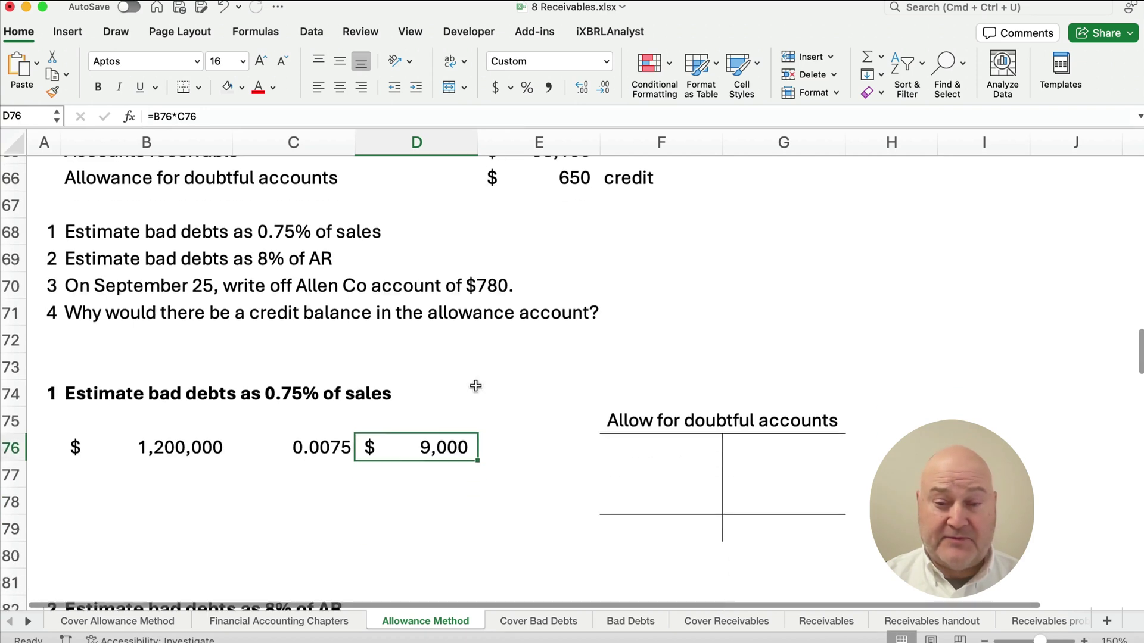
pyautogui.click(114, 502)
pyautogui.write('Bad ')
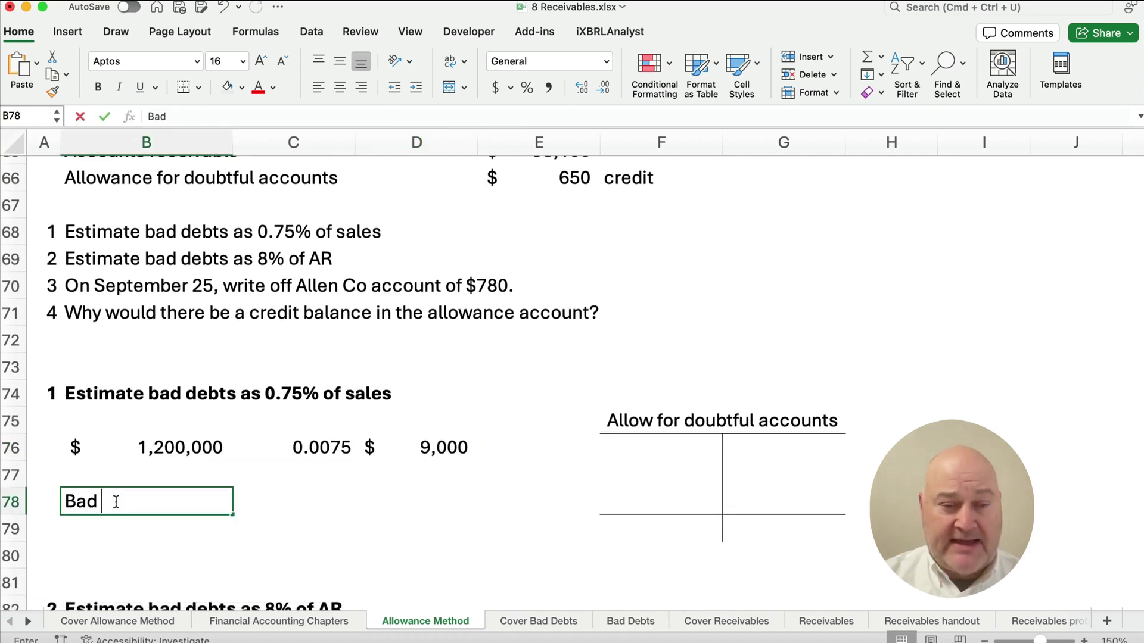
pyautogui.write('debt expense')
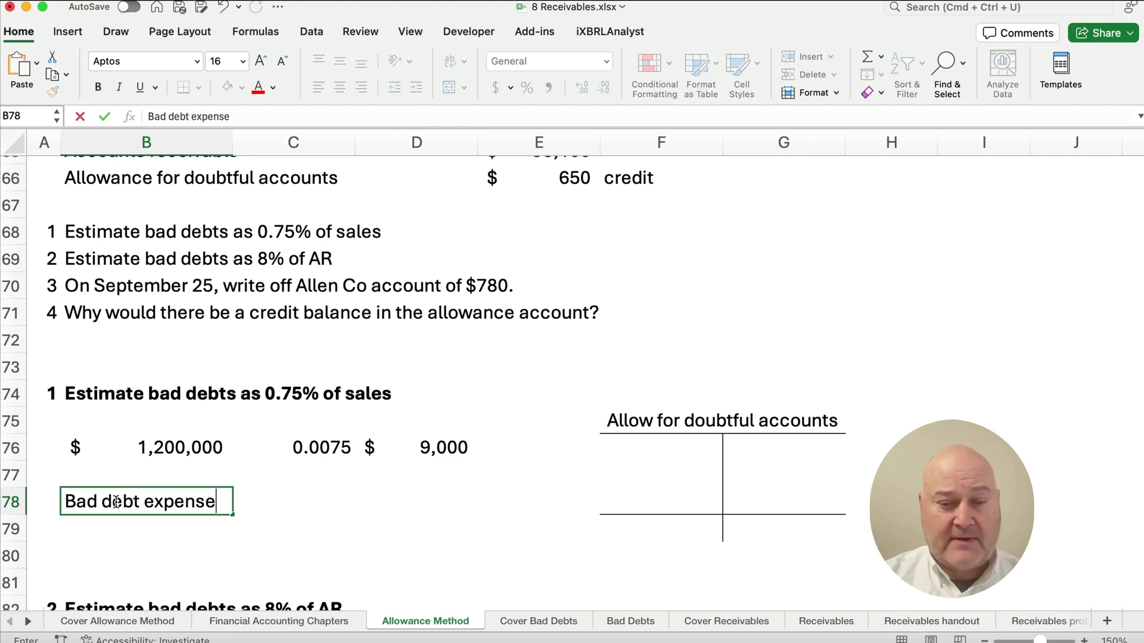
pyautogui.press('Return')
pyautogui.write('Allo')
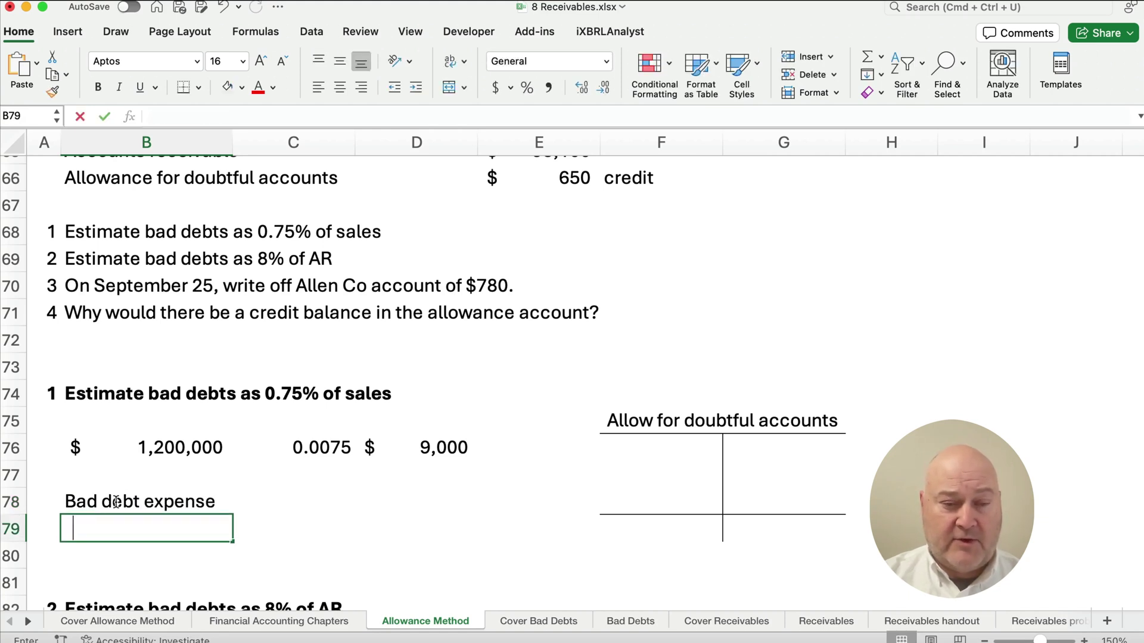
pyautogui.write('w for DA')
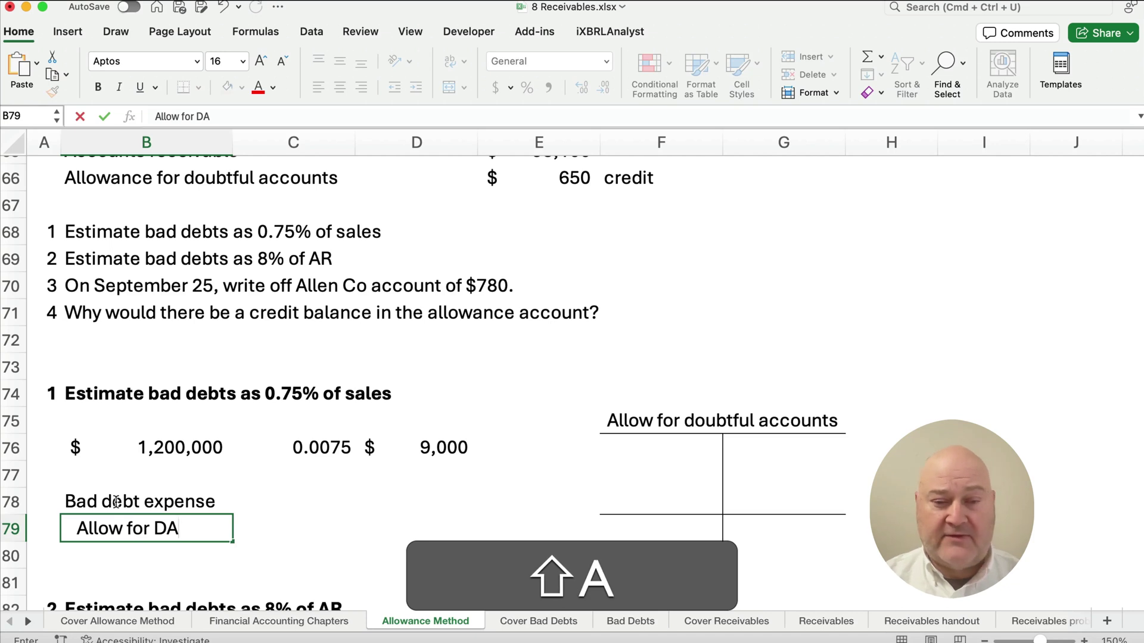
# Step: Record the bad debt expense debit in C78 as a reference to the estimate in D76
pyautogui.press('Tab')
pyautogui.press('Up')
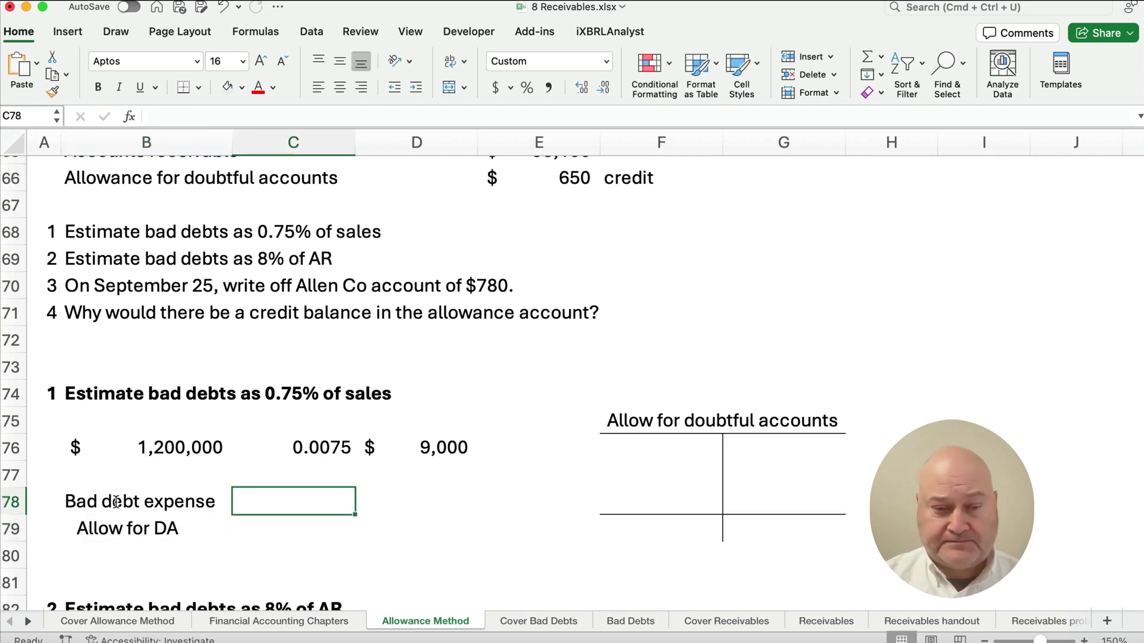
pyautogui.write('=')
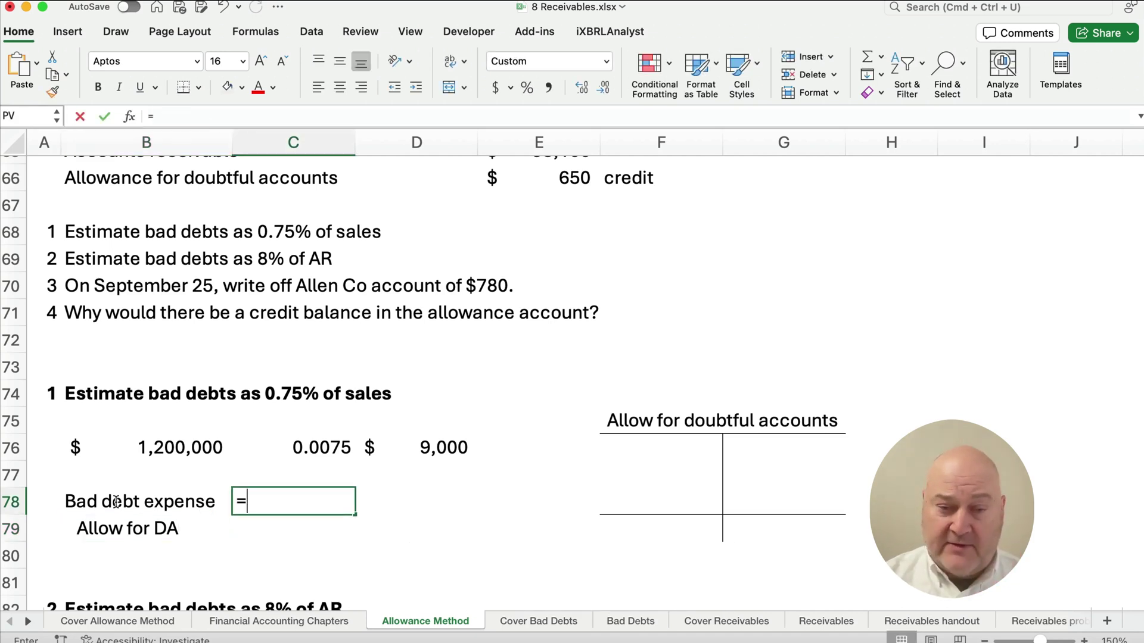
pyautogui.click(404, 455)
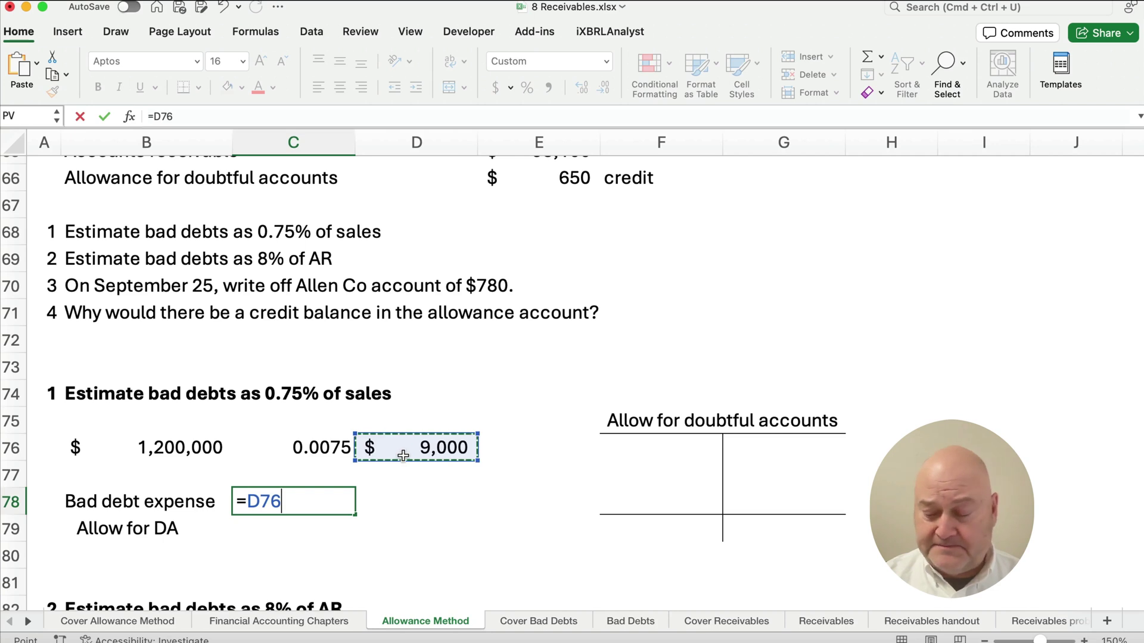
pyautogui.press('Down')
pyautogui.press('Up')
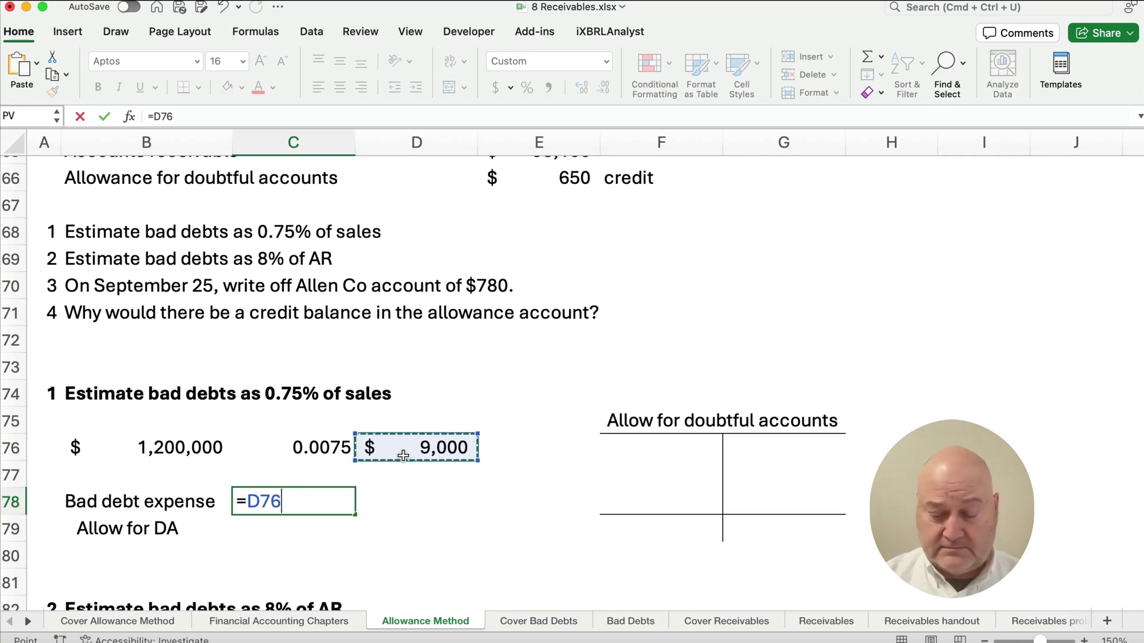
pyautogui.press('Return')
# Step: Record the allowance credit in D79 as a reference to the debit amount in C78
pyautogui.press('Tab')
pyautogui.write('=')
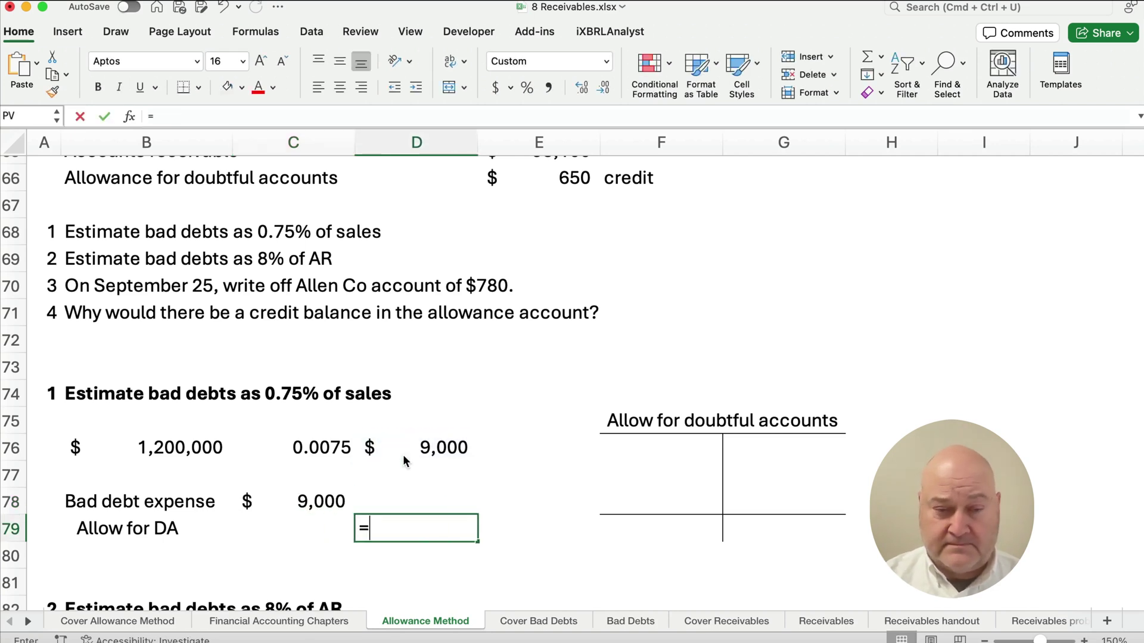
pyautogui.press('Up')
pyautogui.press('Left')
pyautogui.press('Return')
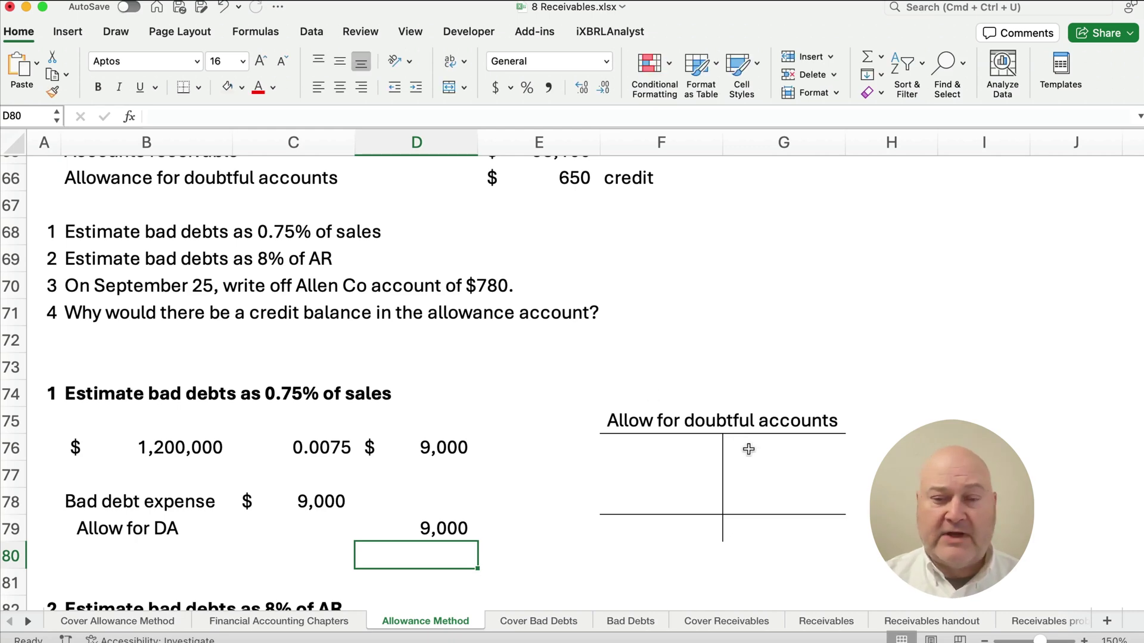
# Step: Enter the 650 opening credit balance in G76 and the 9000 bad debt adjustment in G77 of the part 1 T-account
pyautogui.scroll(5, 703, 453)
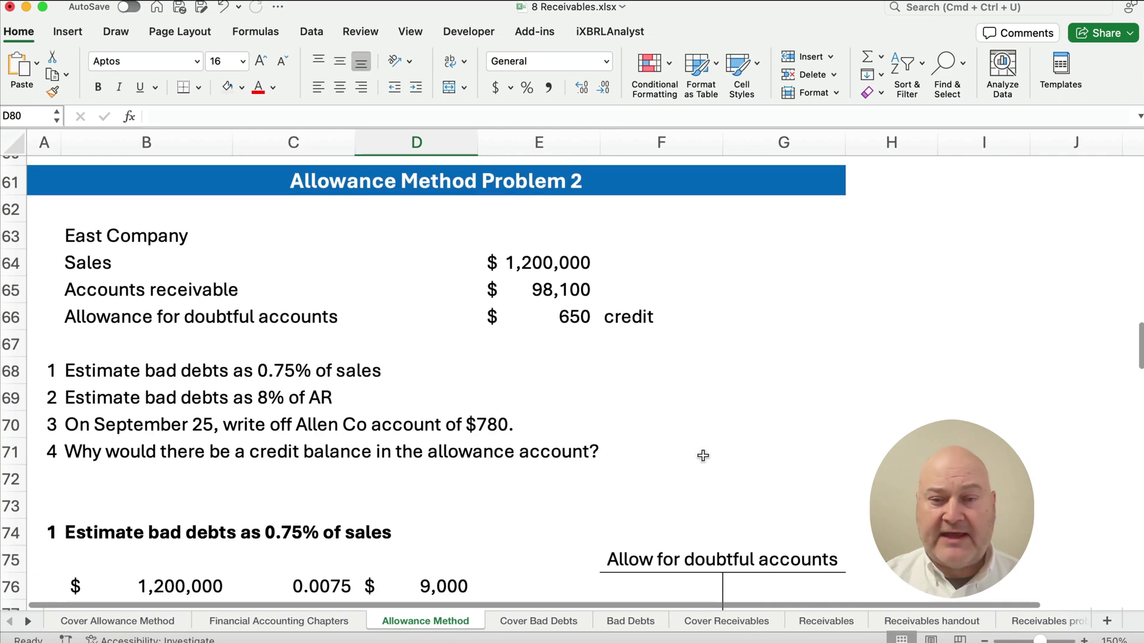
pyautogui.scroll(-3, 615, 427)
pyautogui.click(753, 511)
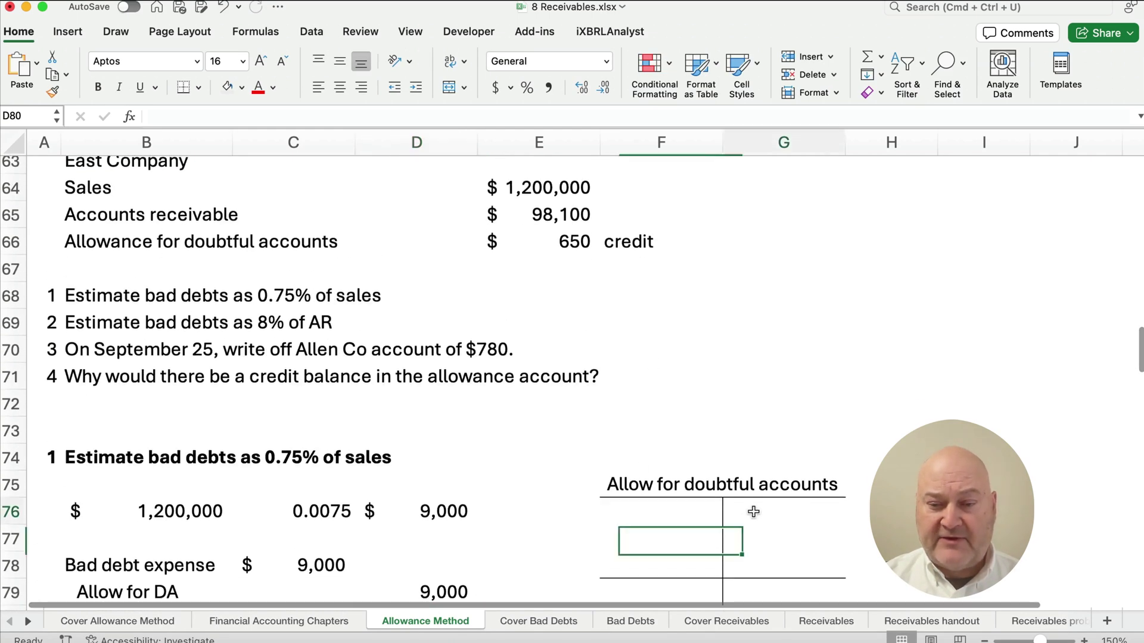
pyautogui.write('650')
pyautogui.press('Return')
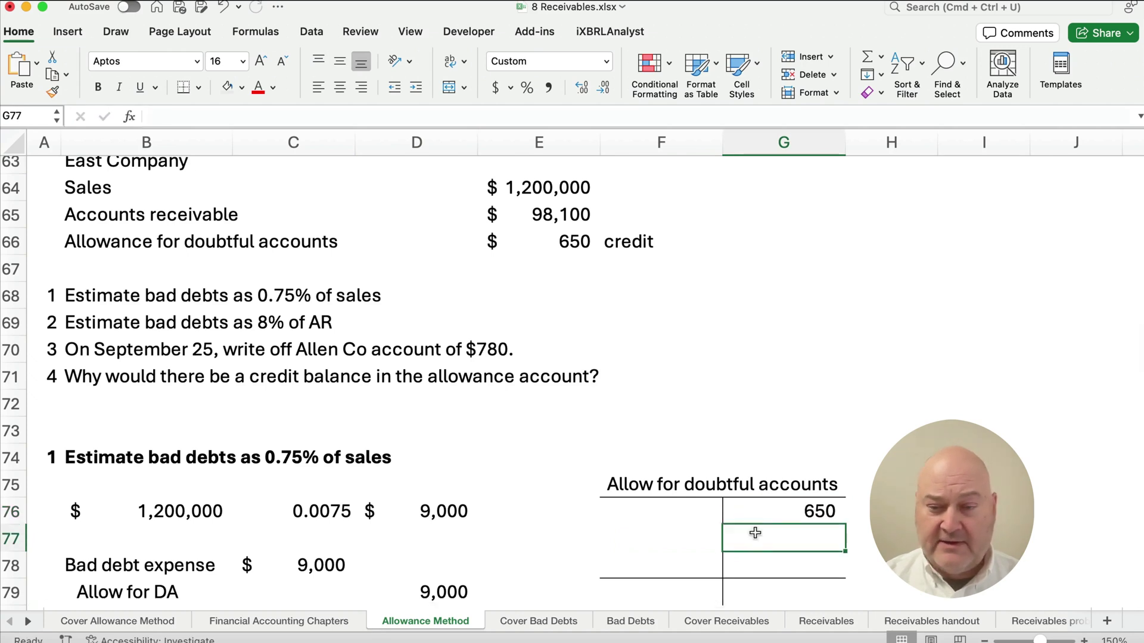
pyautogui.write('9000')
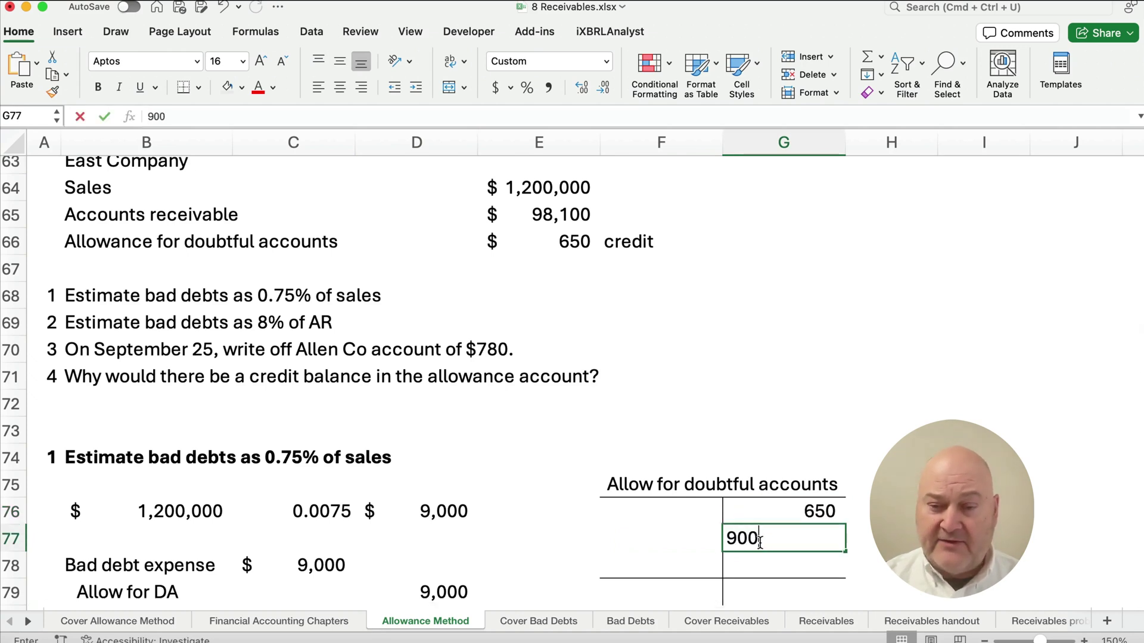
pyautogui.press('Return')
# Step: Calculate the ending allowance balance of the part 1 T-account in G79 as G76 plus G77
pyautogui.click(761, 592)
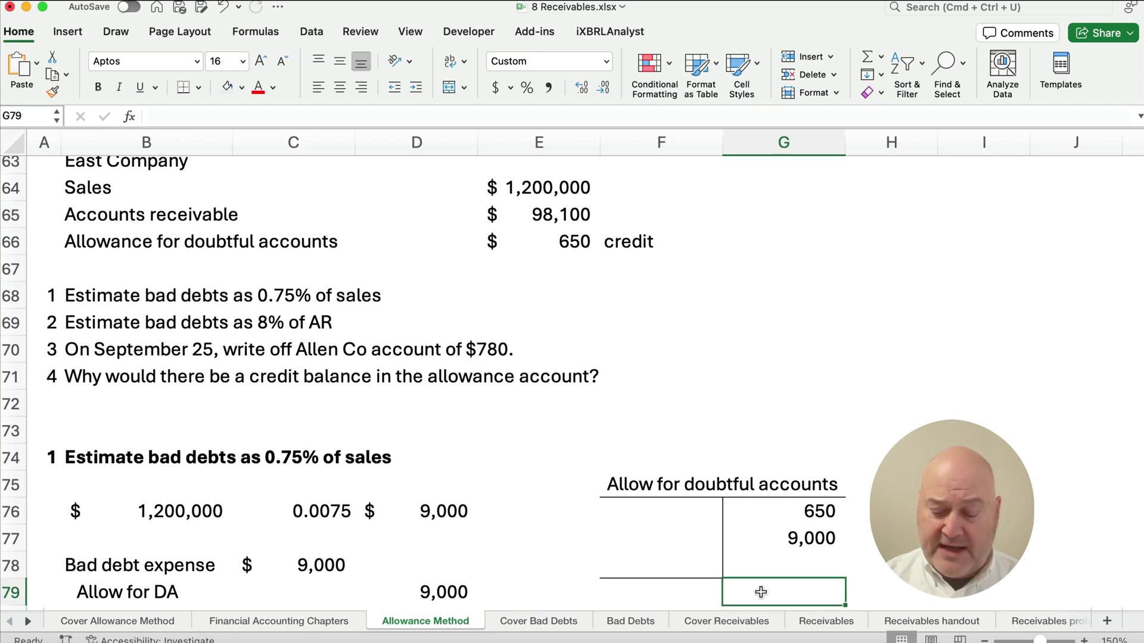
pyautogui.write('=')
pyautogui.press('Up')
pyautogui.press('Up')
pyautogui.press('Up')
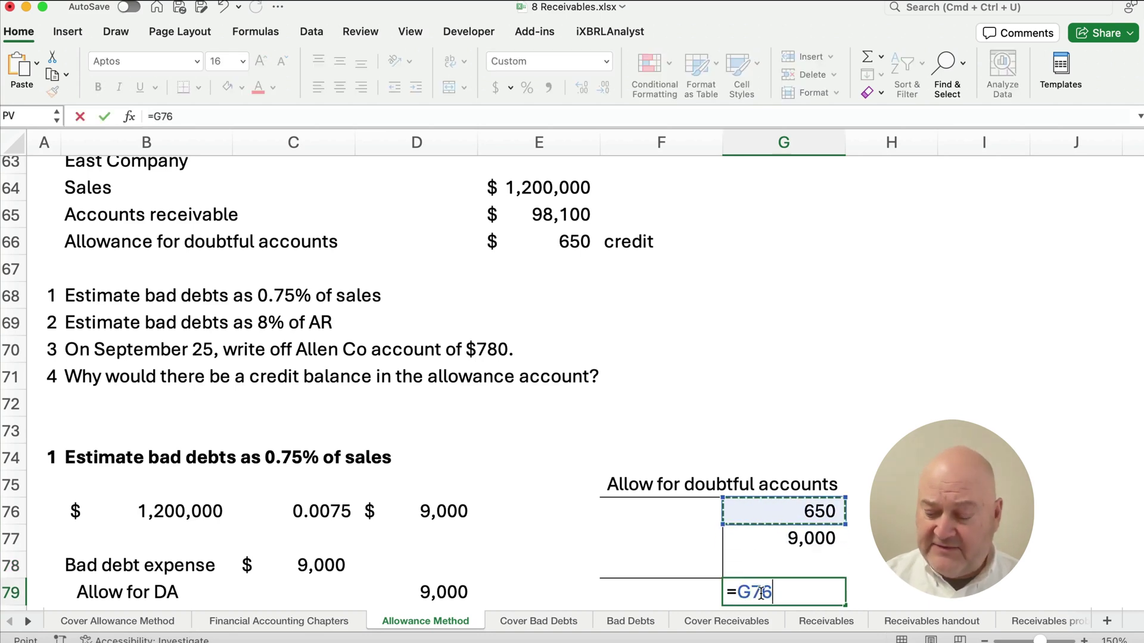
pyautogui.write('+')
pyautogui.press('Up')
pyautogui.press('Up')
pyautogui.press('Return')
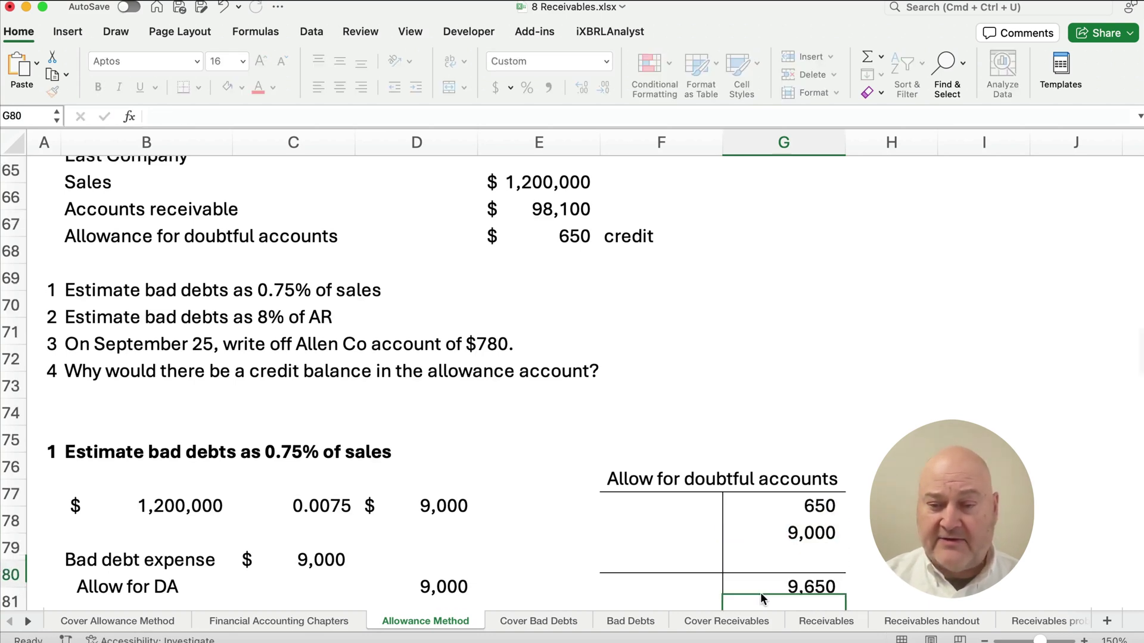
pyautogui.press('Return')
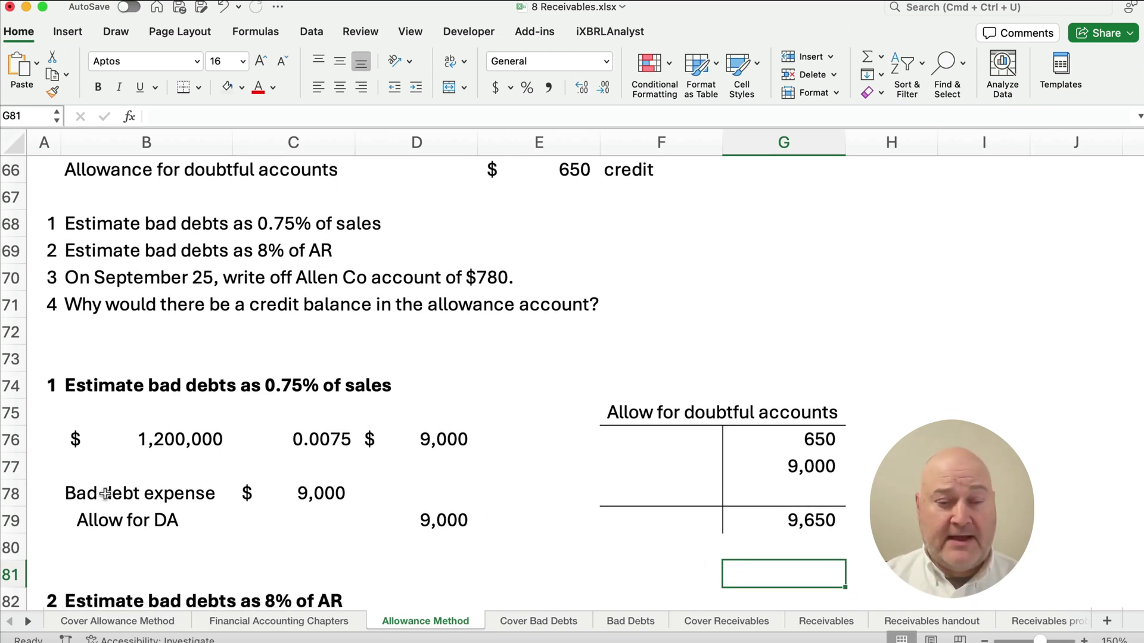
# Step: Copy the part 1 estimate and journal entry in B76:D79 to the part 2 section starting at B84
pyautogui.scroll(-1, 114, 496)
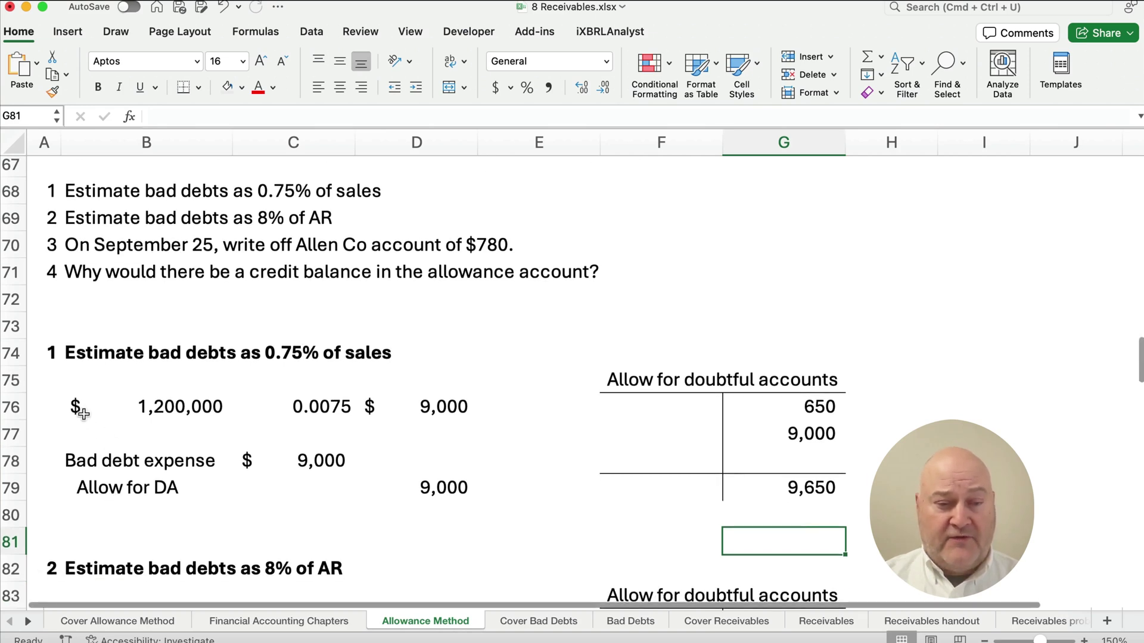
pyautogui.moveTo(87, 406); pyautogui.dragTo(420, 482)
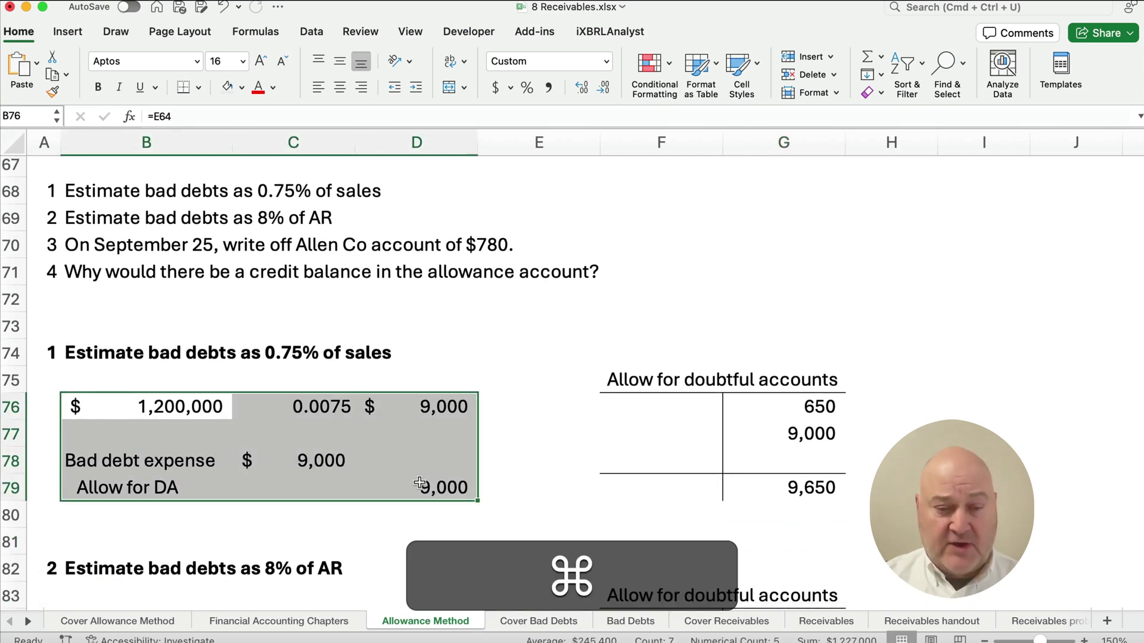
pyautogui.press('super+c')
pyautogui.scroll(-2, 272, 566)
pyautogui.scroll(-4, 272, 565)
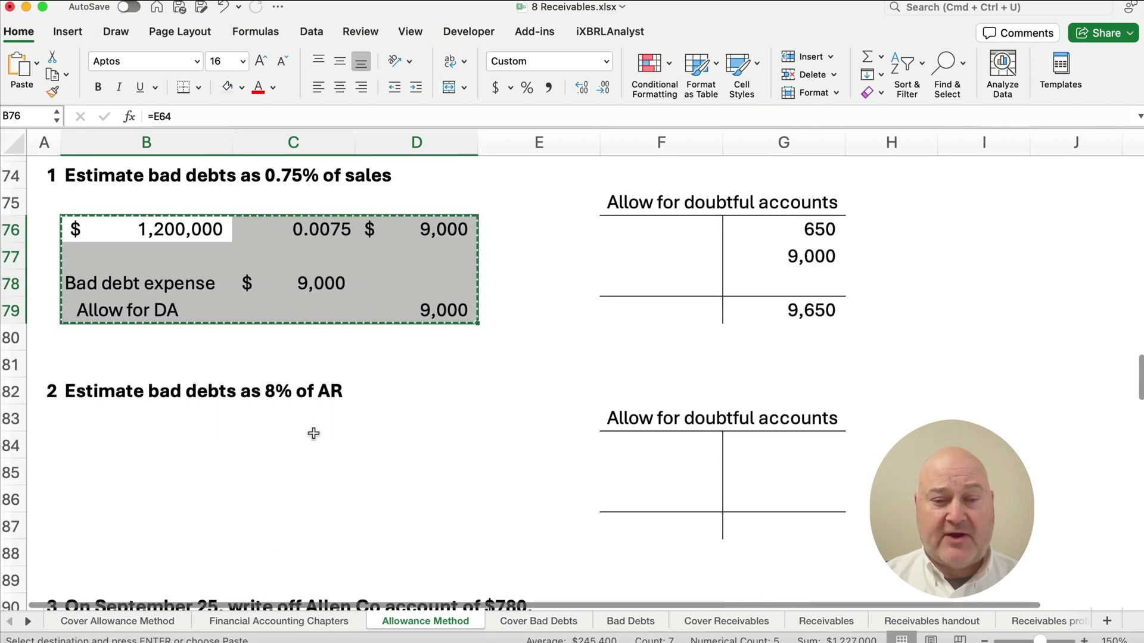
pyautogui.click(99, 446)
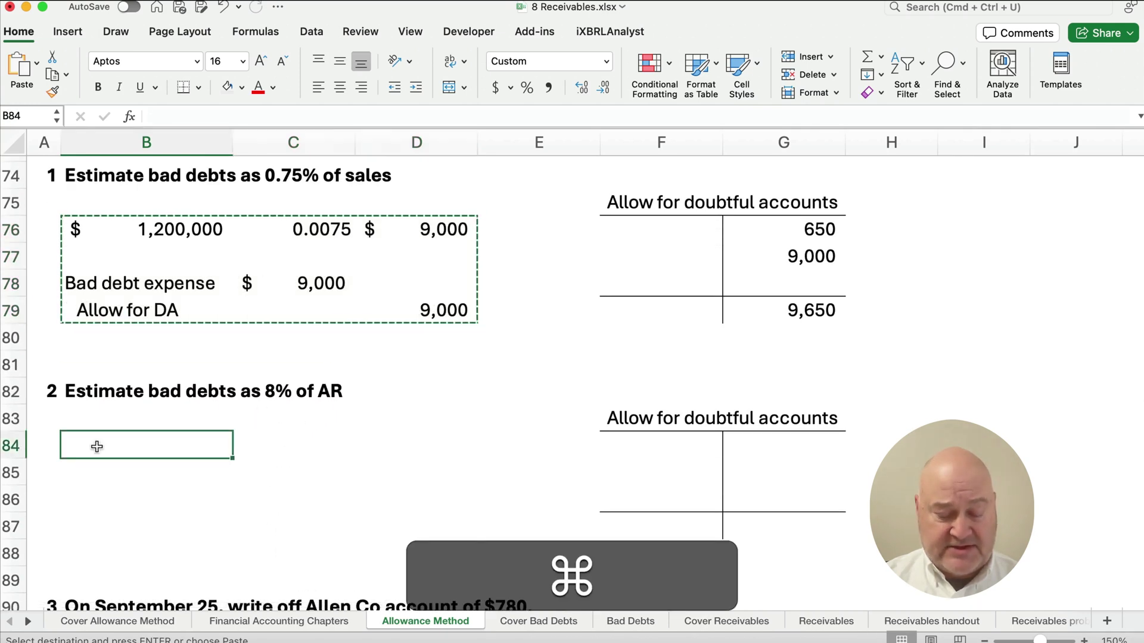
pyautogui.press('super+v')
# Step: Change the part 2 base amount in B84 to a reference to accounts receivable in E65
pyautogui.click(150, 445)
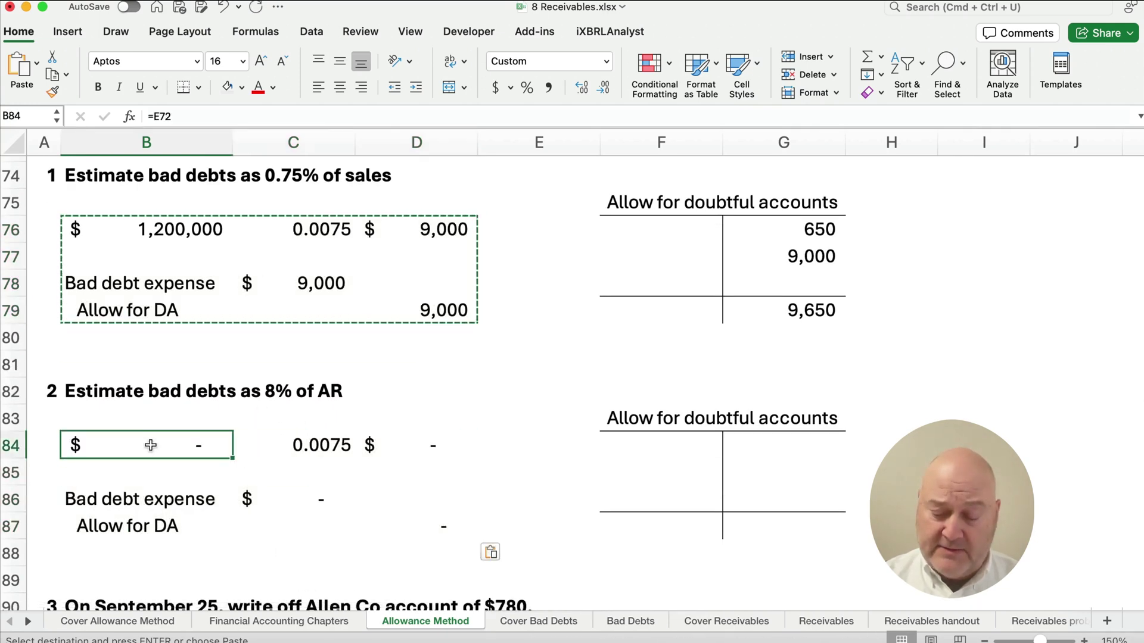
pyautogui.write('=')
pyautogui.scroll(5, 357, 441)
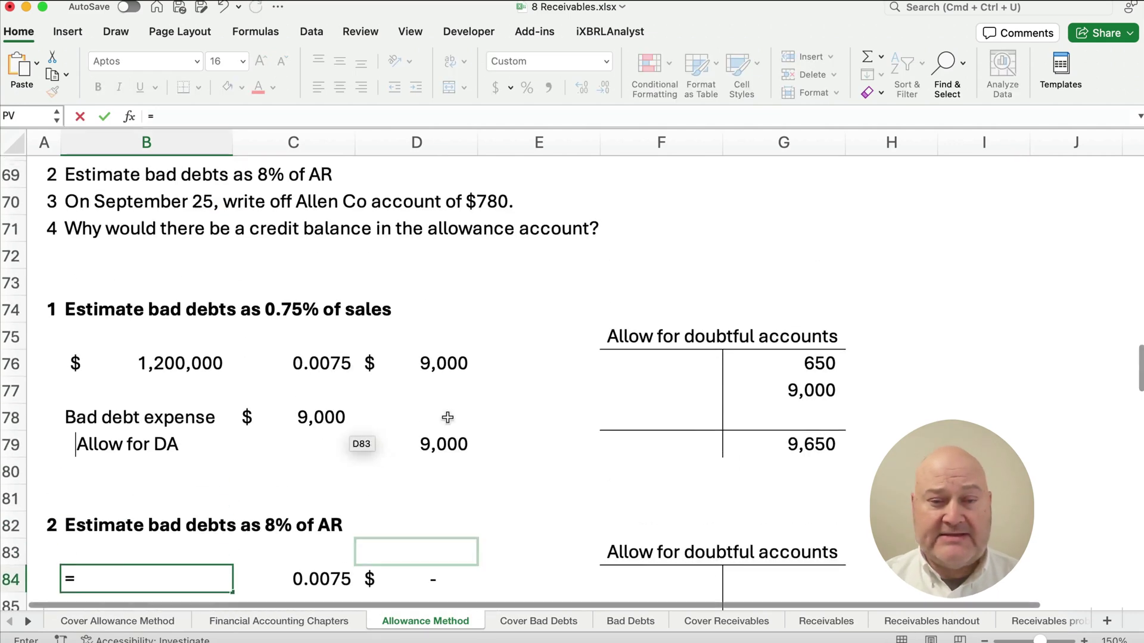
pyautogui.click(523, 328)
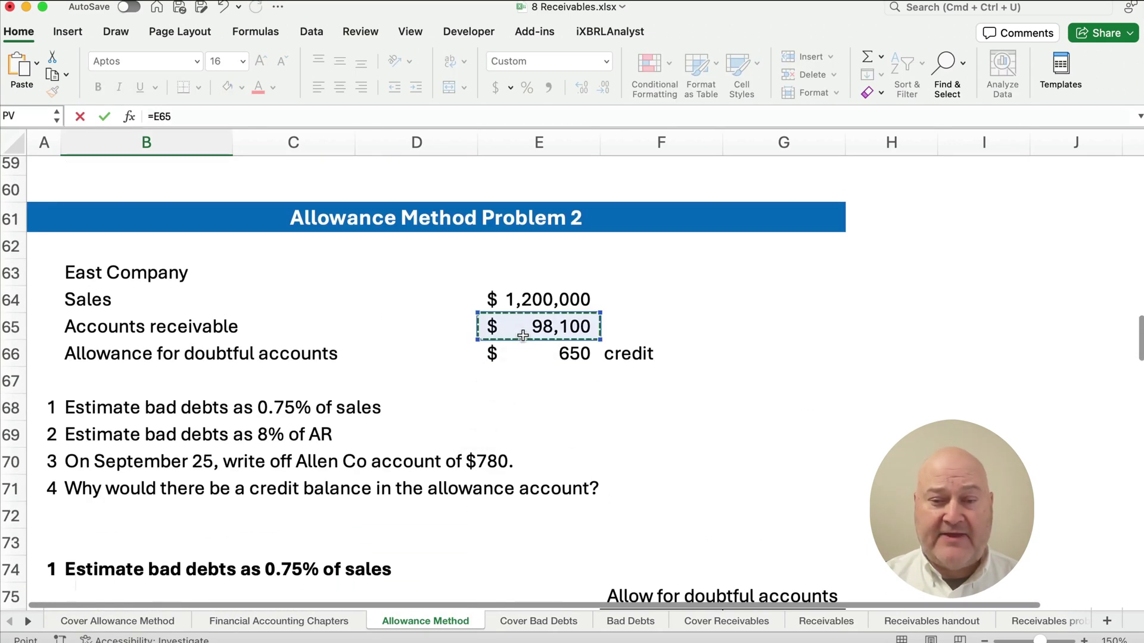
pyautogui.press('Return')
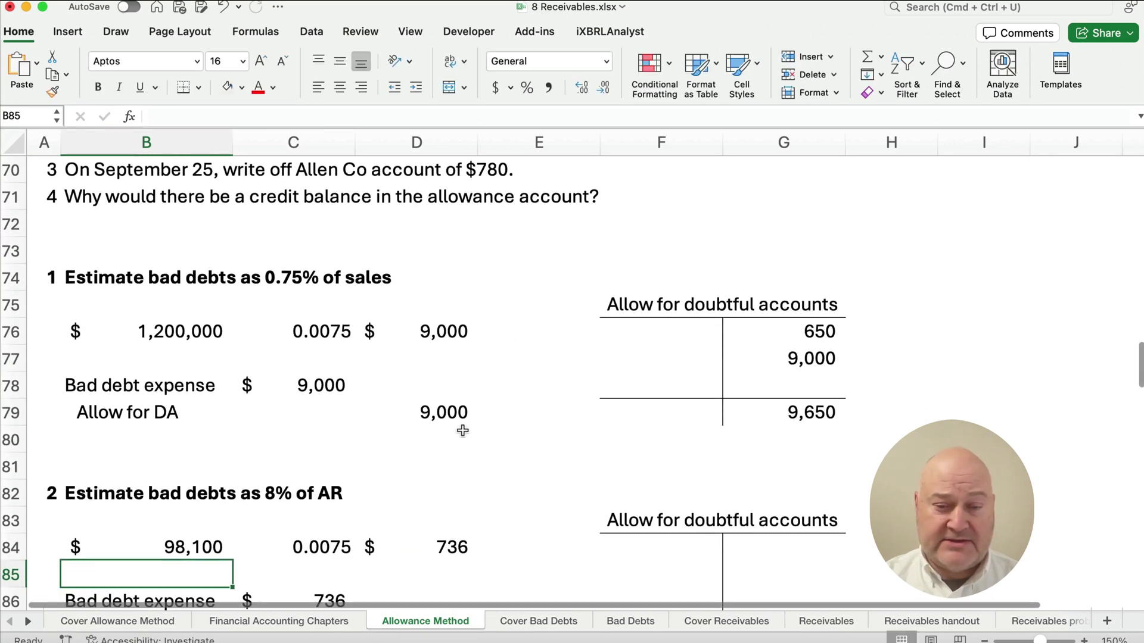
# Step: Set the part 2 bad debt rate in C84 to .08
pyautogui.scroll(-2, 463, 429)
pyautogui.click(322, 470)
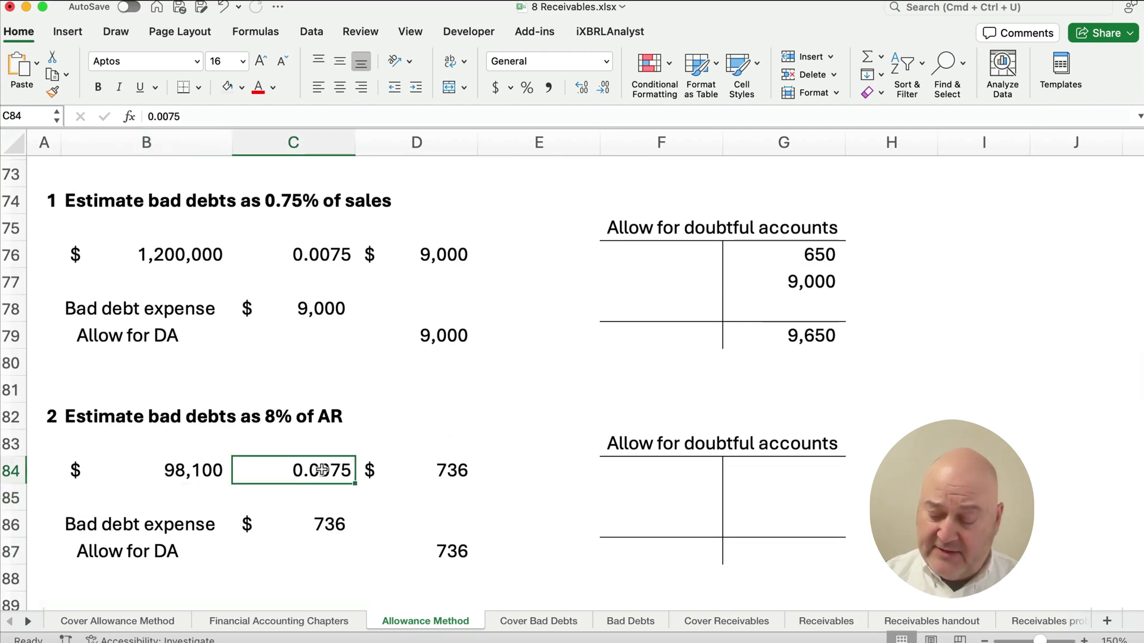
pyautogui.write('.08')
pyautogui.press('Return')
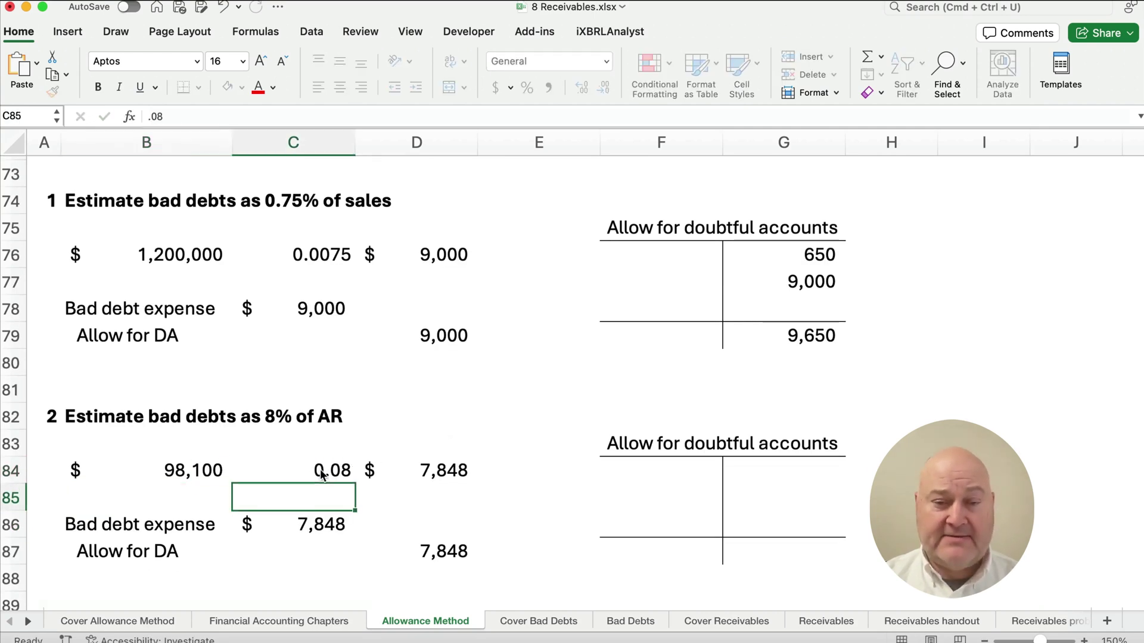
# Step: Check the estimate formula in D84 and clear the copied journal entry amounts in C86:D87
pyautogui.click(423, 468)
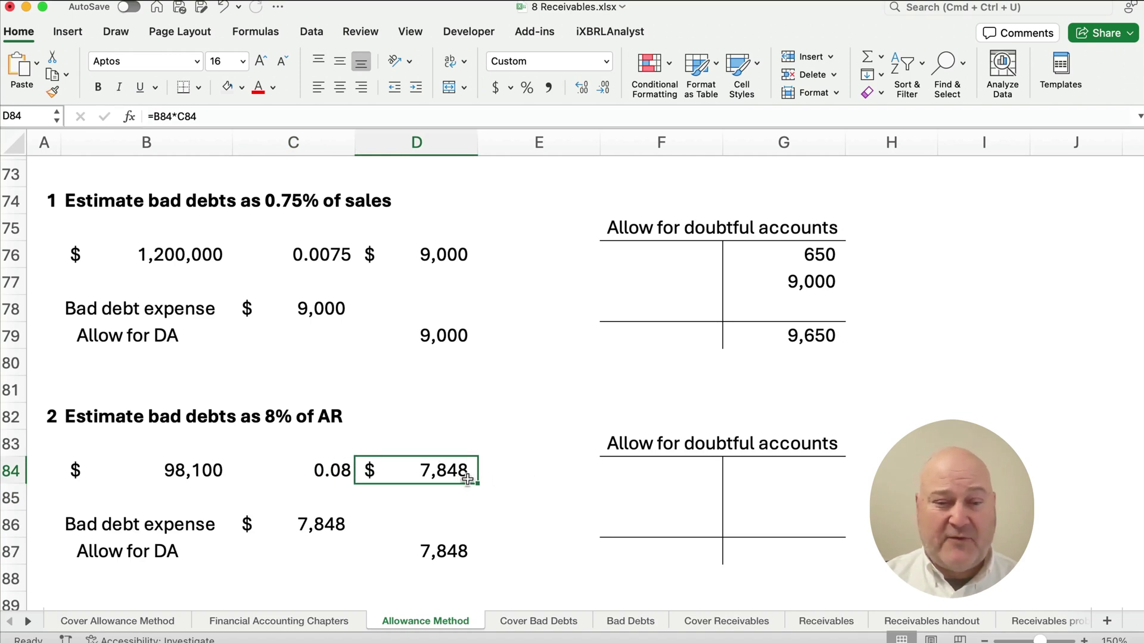
pyautogui.click(178, 122)
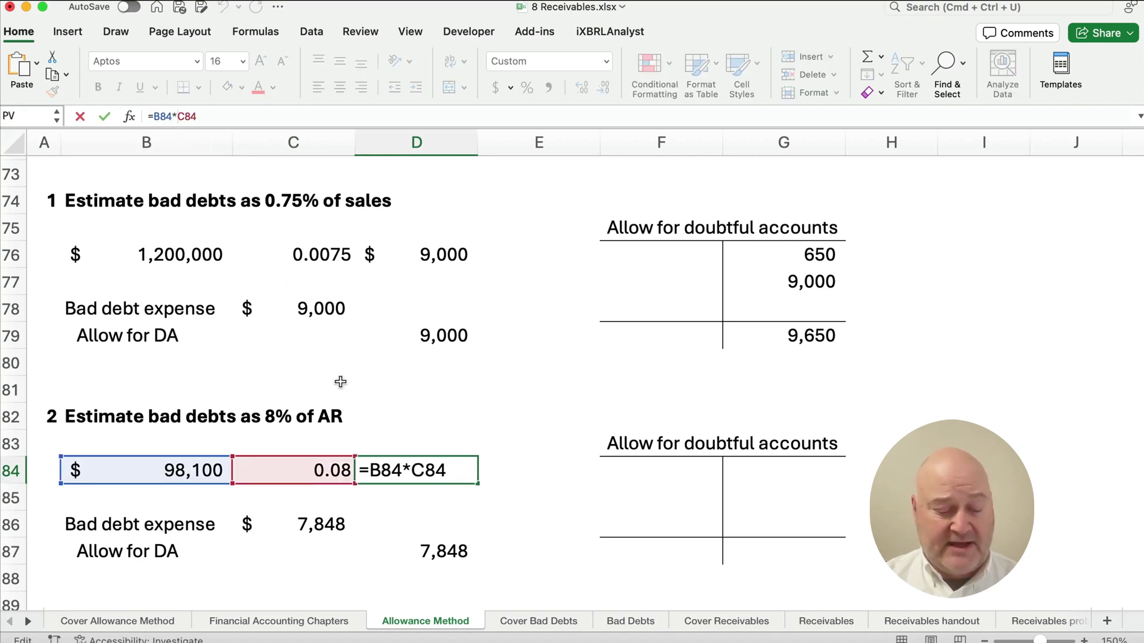
pyautogui.click(383, 470)
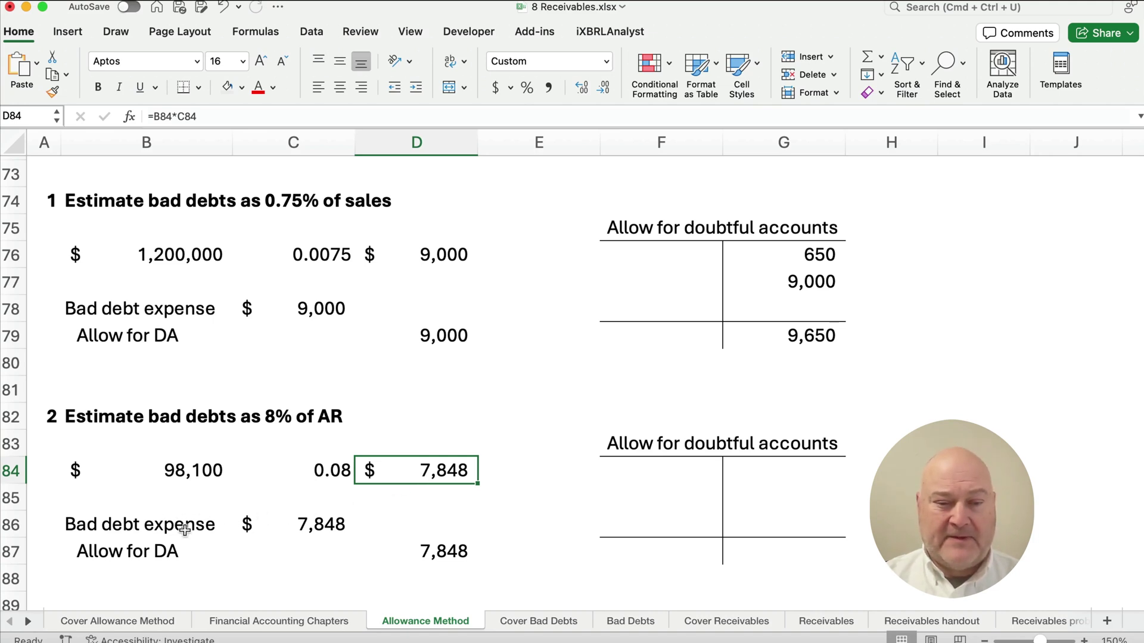
pyautogui.moveTo(253, 522); pyautogui.dragTo(391, 539)
pyautogui.press('Delete')
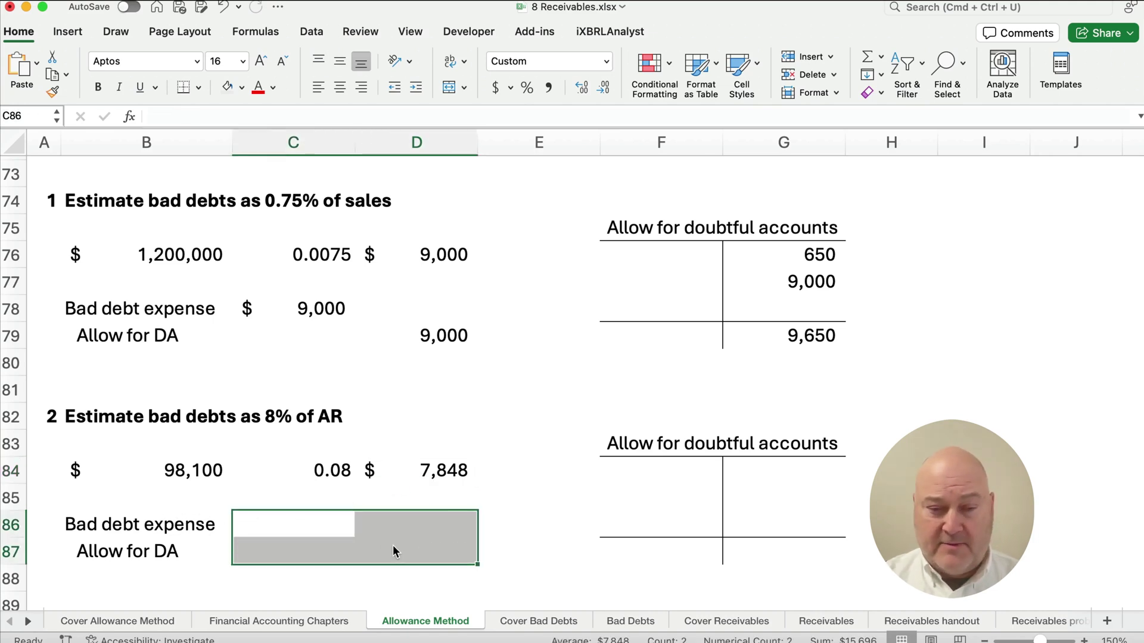
# Step: Set the ending balance of the part 2 T-account in G87 to a reference to the estimate in D84
pyautogui.click(460, 470)
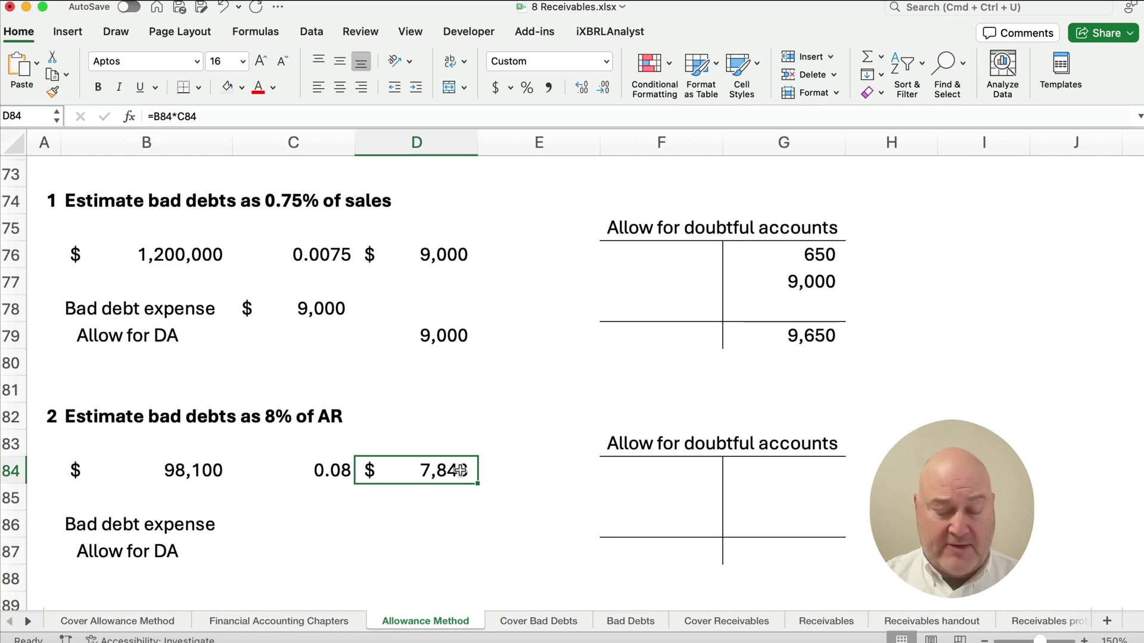
pyautogui.click(766, 553)
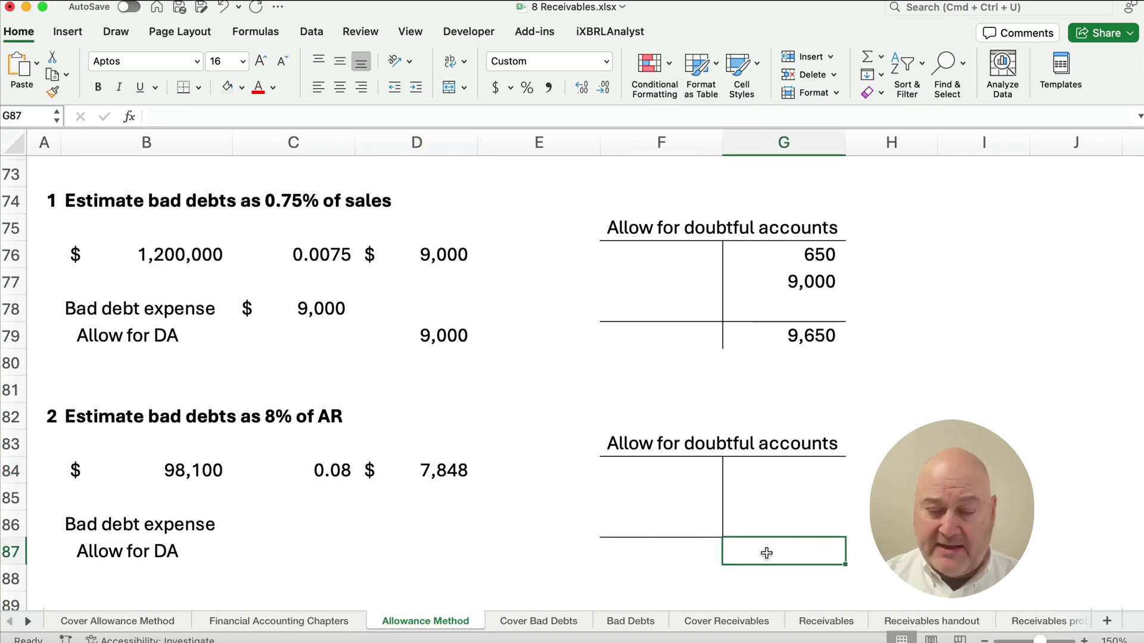
pyautogui.write('=')
pyautogui.click(453, 470)
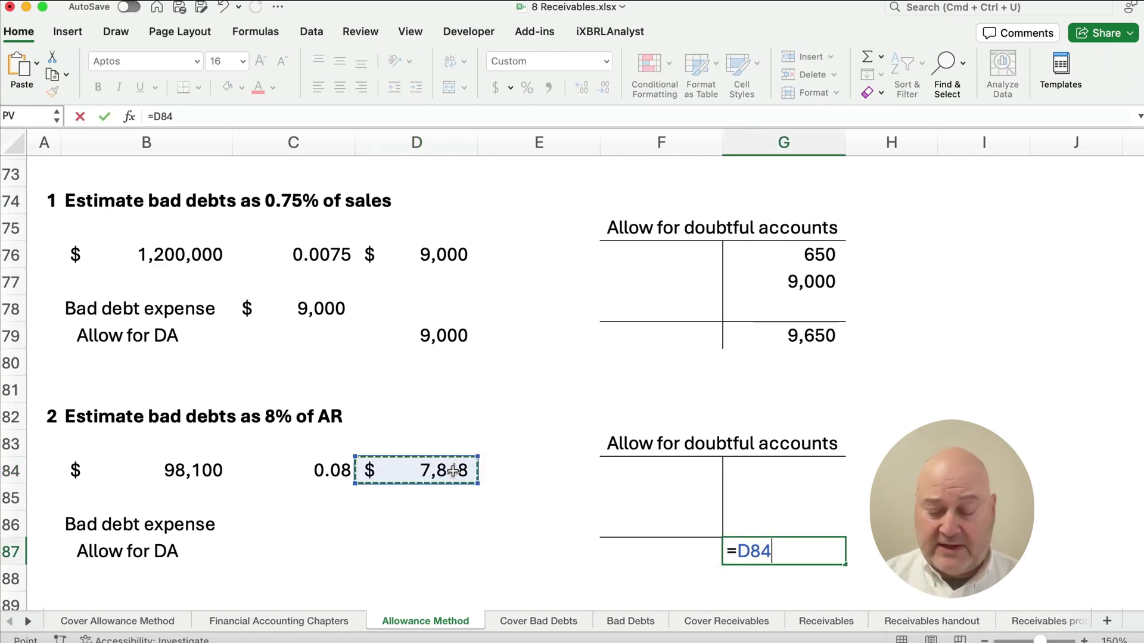
pyautogui.press('Return')
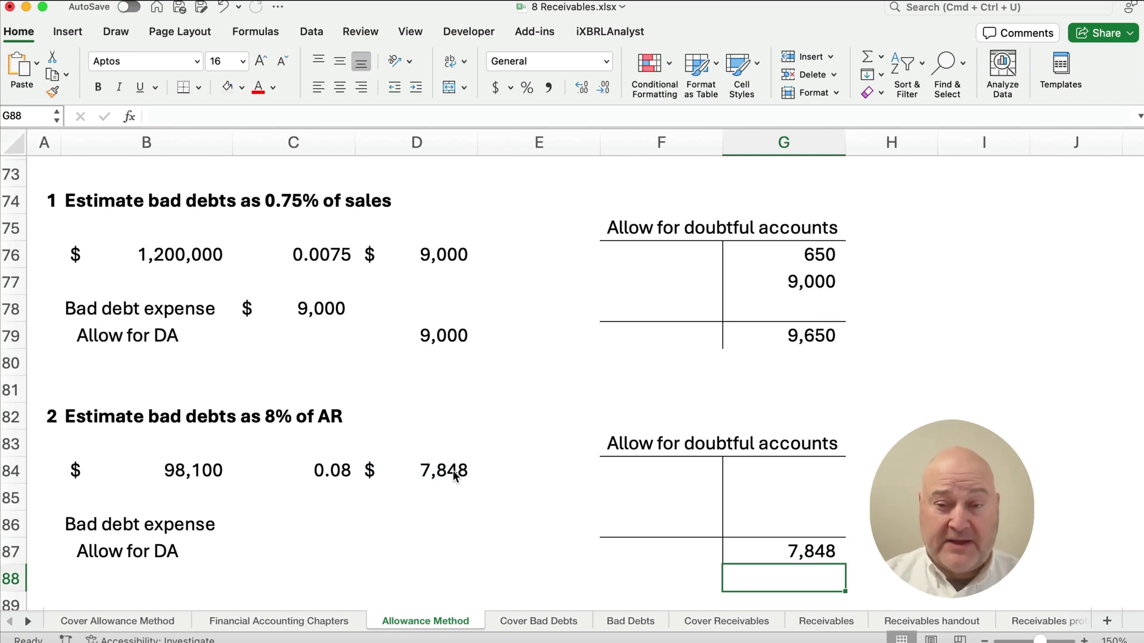
# Step: Enter the opening credit balance of 650 in G84 of the part 2 T-account
pyautogui.click(808, 473)
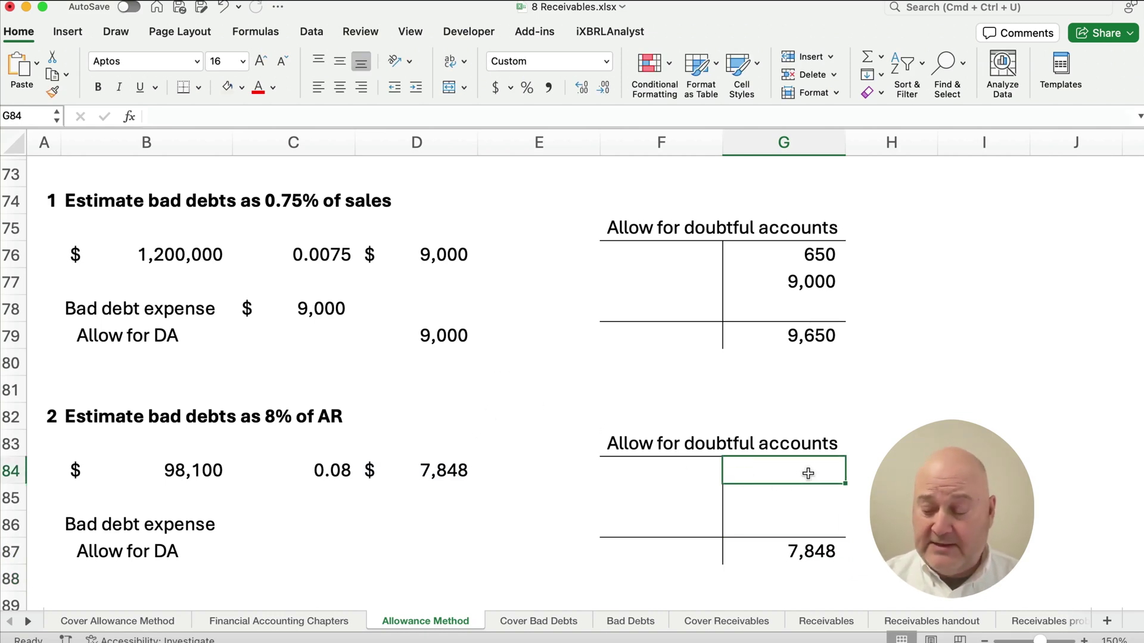
pyautogui.write('650')
pyautogui.press('Return')
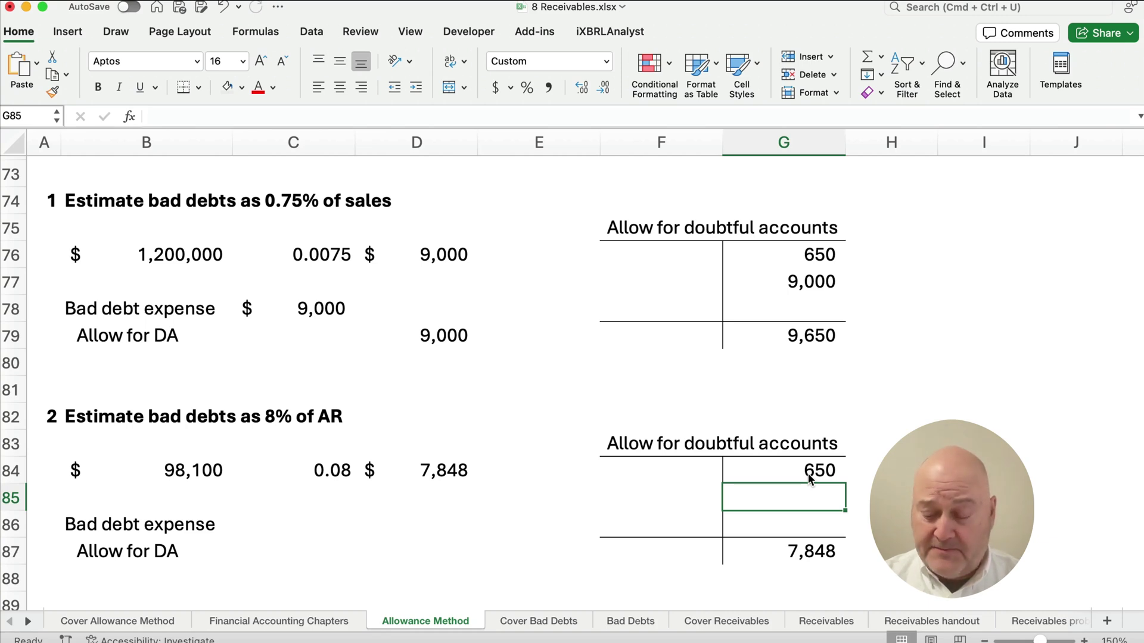
# Step: Calculate the required allowance adjustment in G85 as the ending balance G87 minus the opening balance G84
pyautogui.write('=')
pyautogui.press('Down')
pyautogui.press('Down')
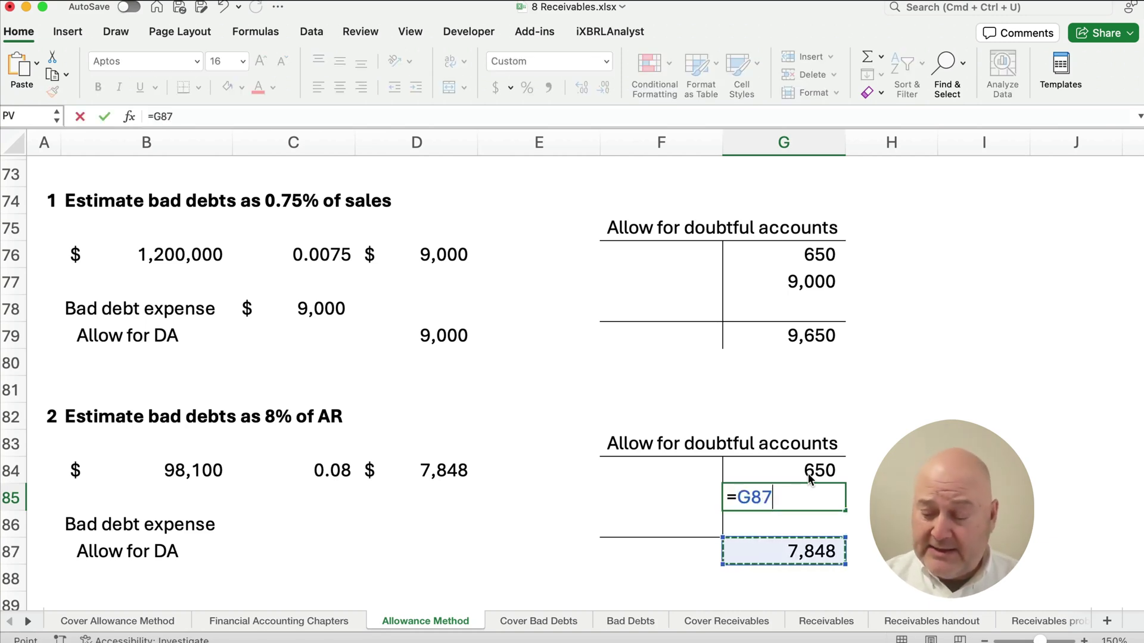
pyautogui.write('-')
pyautogui.click(808, 466)
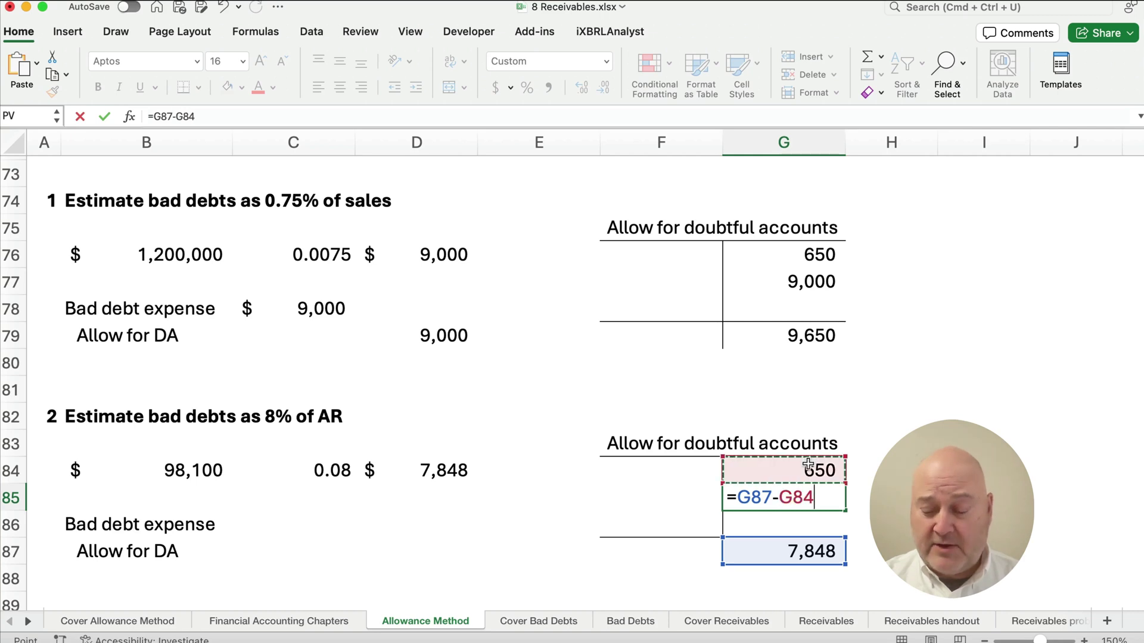
pyautogui.press('Return')
pyautogui.click(808, 493)
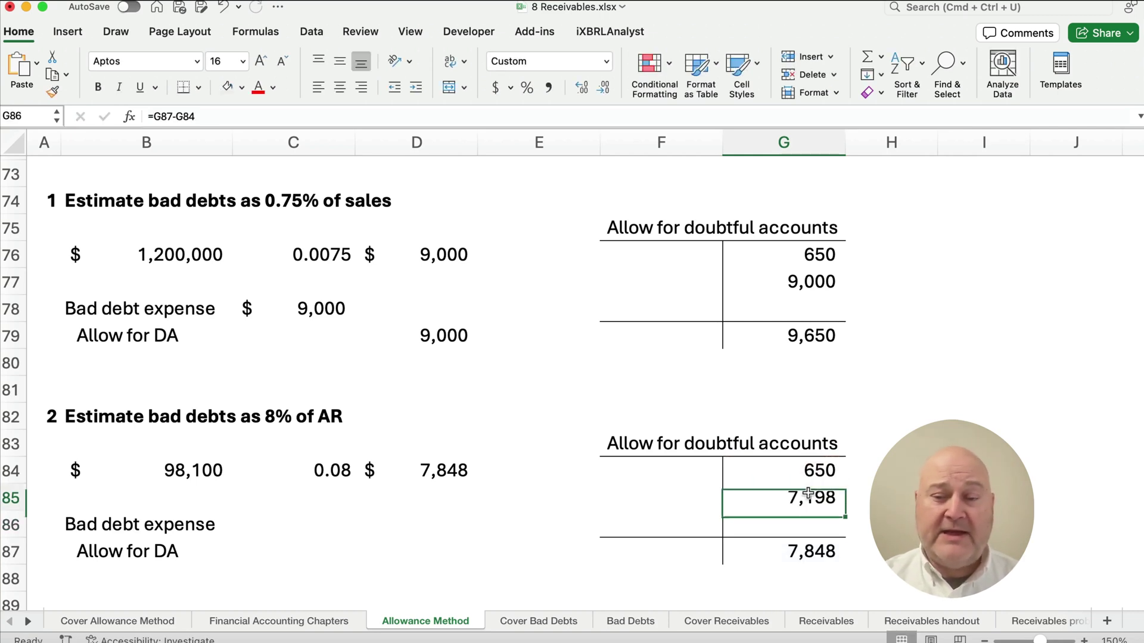
# Step: Record the part 2 bad debt expense debit in C86 as a reference to the adjustment in G85
pyautogui.click(301, 520)
pyautogui.write('=')
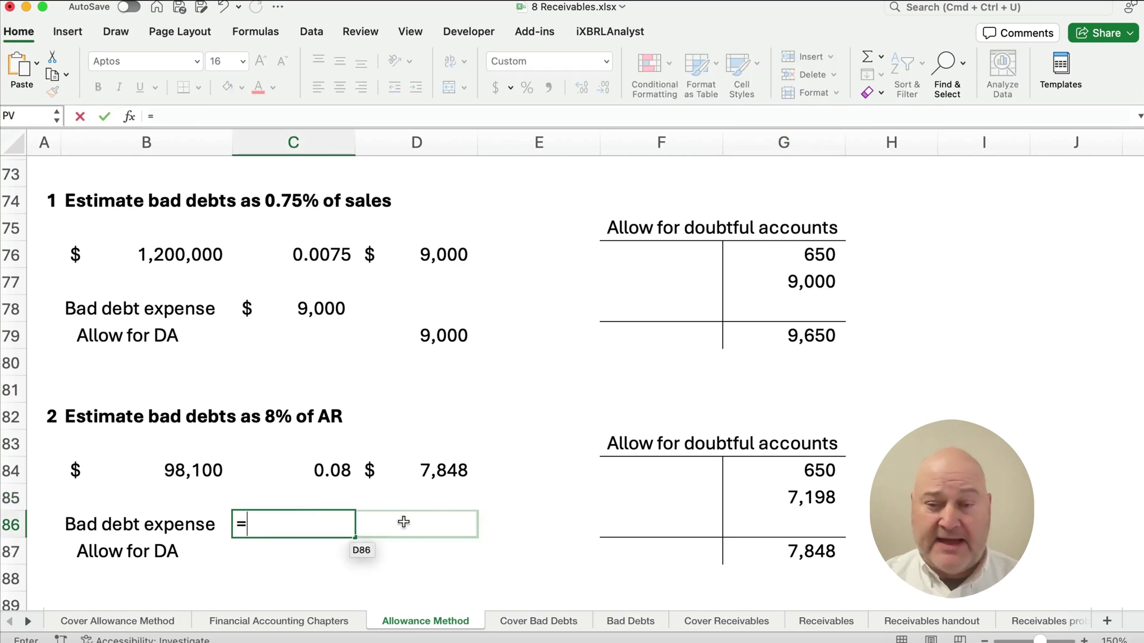
pyautogui.click(773, 502)
pyautogui.press('Return')
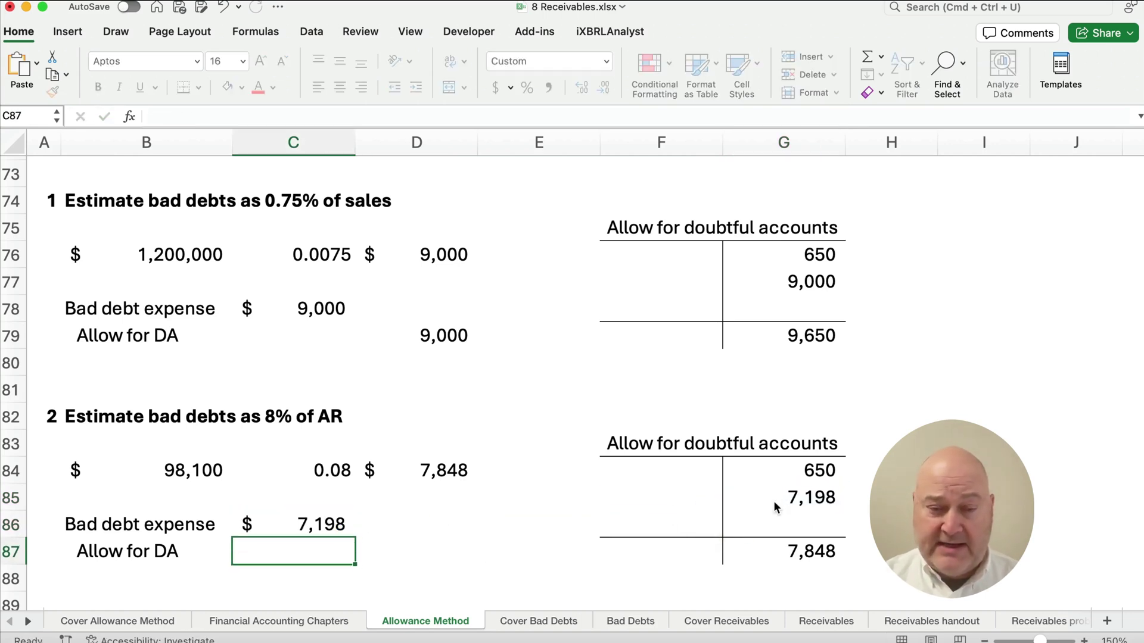
# Step: Record the part 2 allowance credit in D87 as a reference to the debit amount in C86
pyautogui.press('Tab')
pyautogui.press('Left')
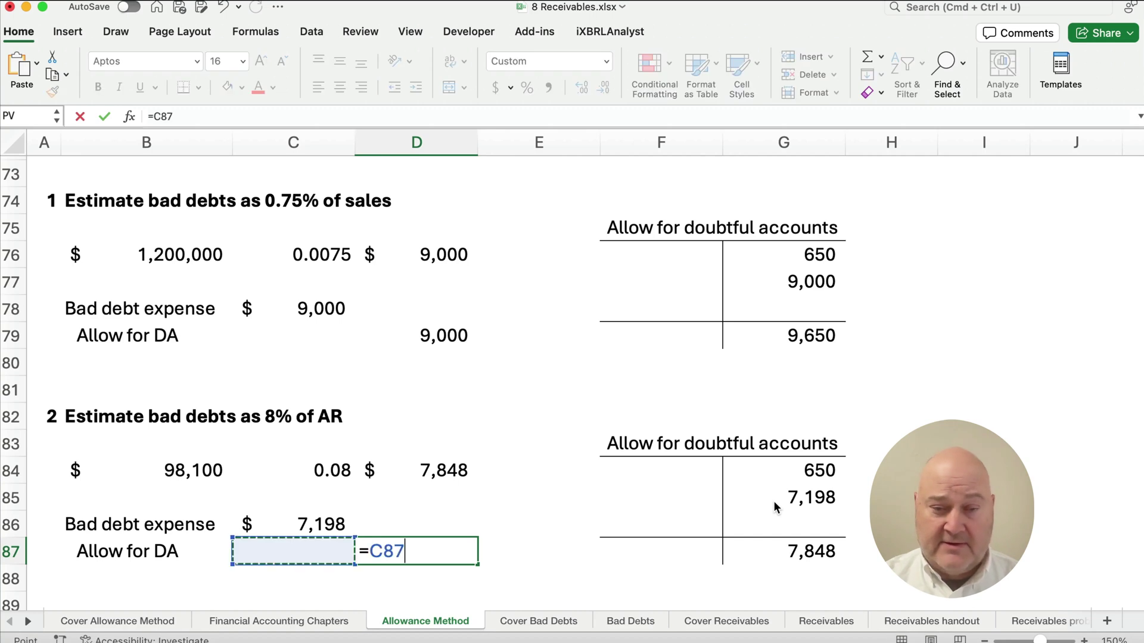
pyautogui.press('Up')
pyautogui.press('Return')
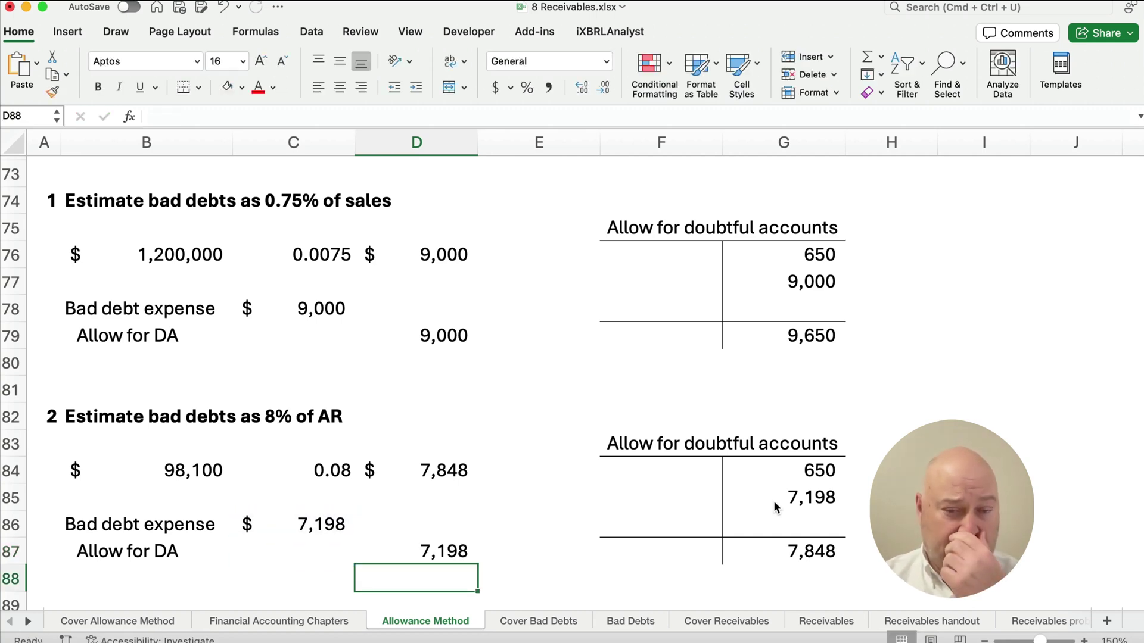
# Step: Enter the part 3 write-off accounts, Allow for DA in B92 and AR - Allen Co. in B93
pyautogui.scroll(-5, 504, 536)
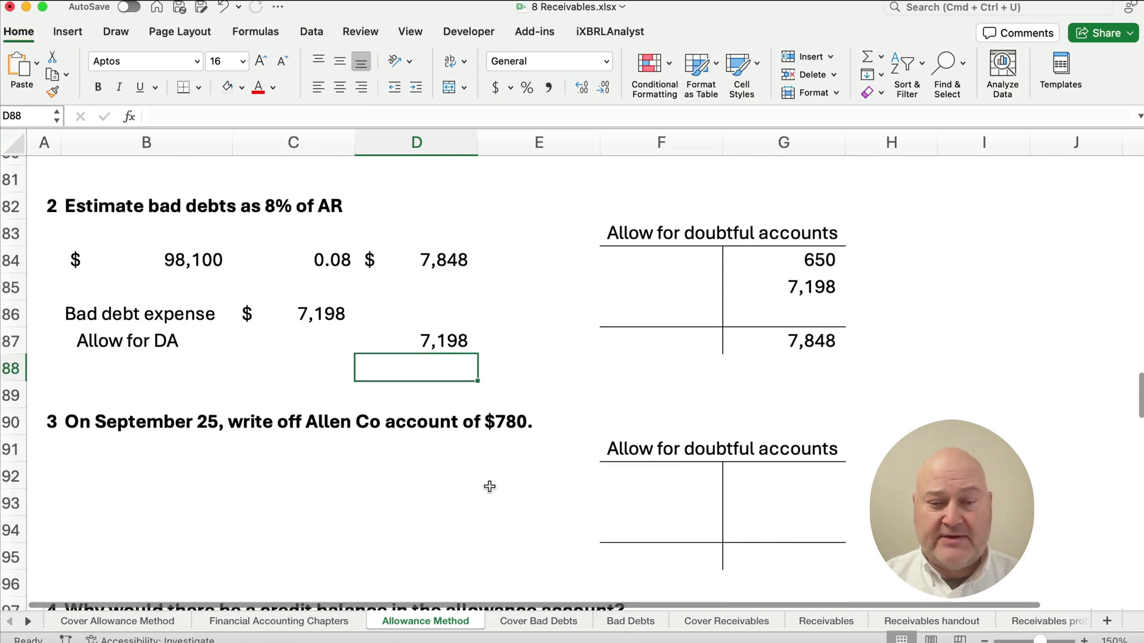
pyautogui.scroll(-1, 489, 487)
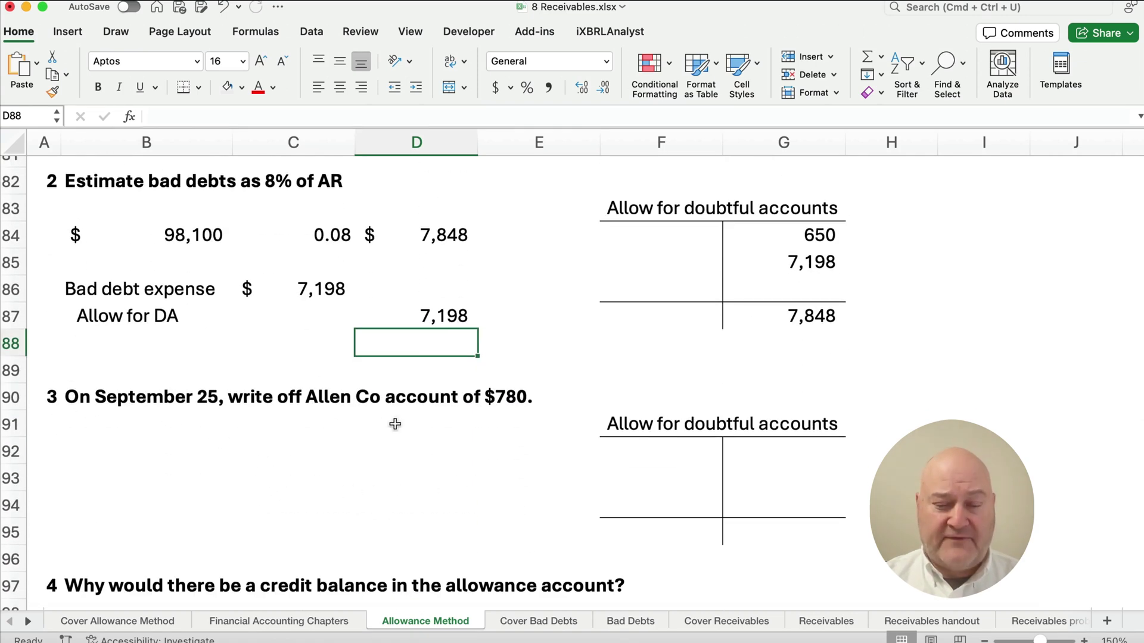
pyautogui.click(95, 451)
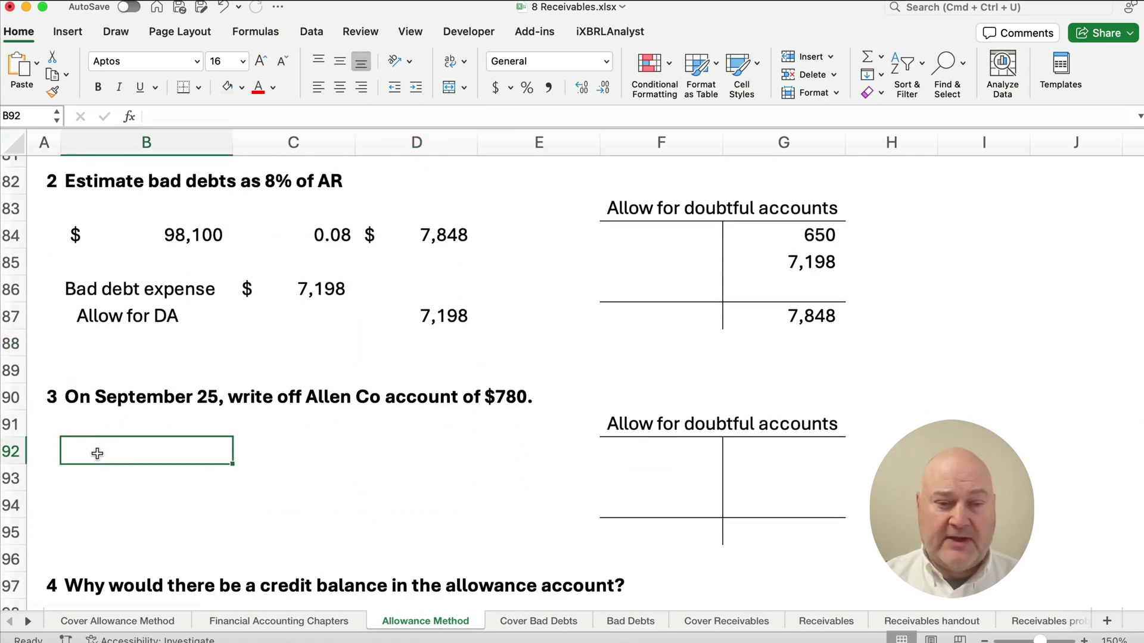
pyautogui.write('A')
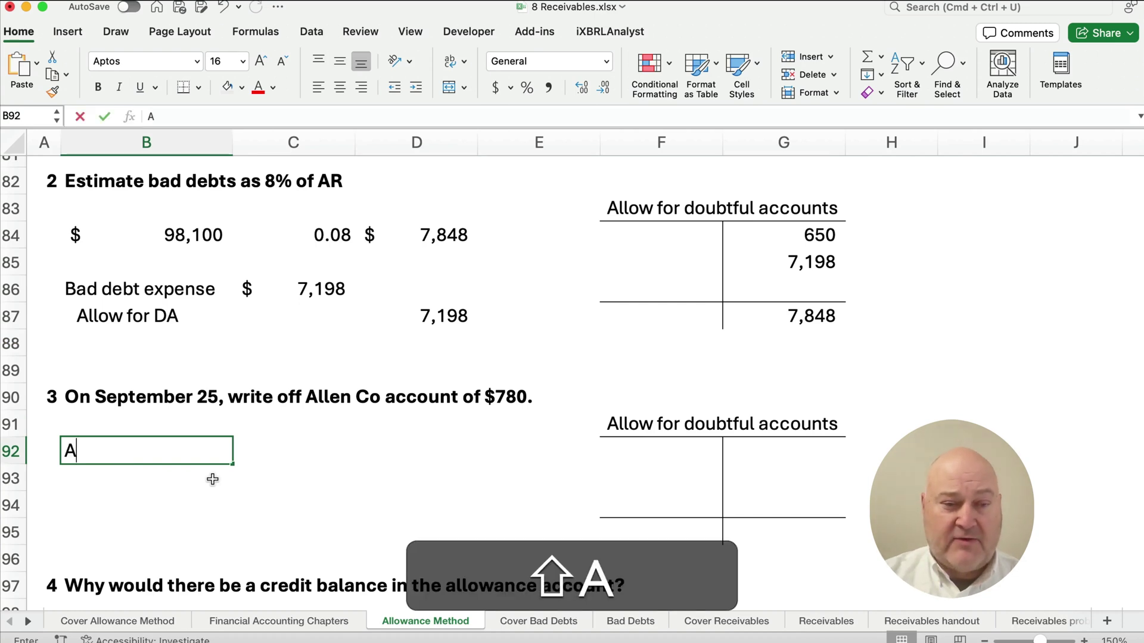
pyautogui.write('llow for DA')
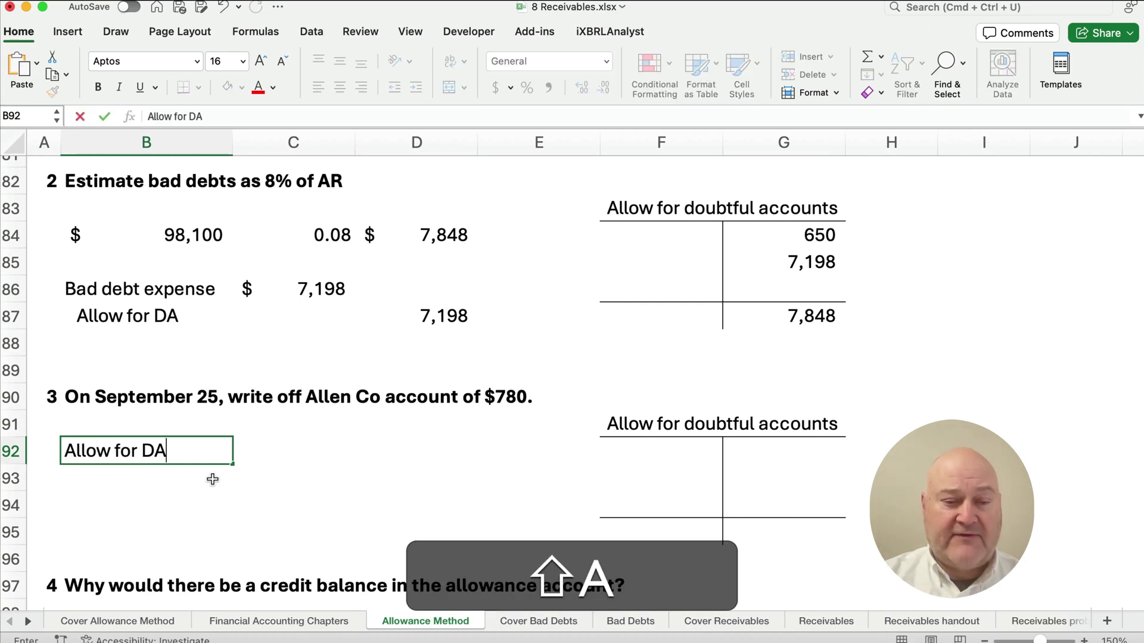
pyautogui.press('Return')
pyautogui.write('A')
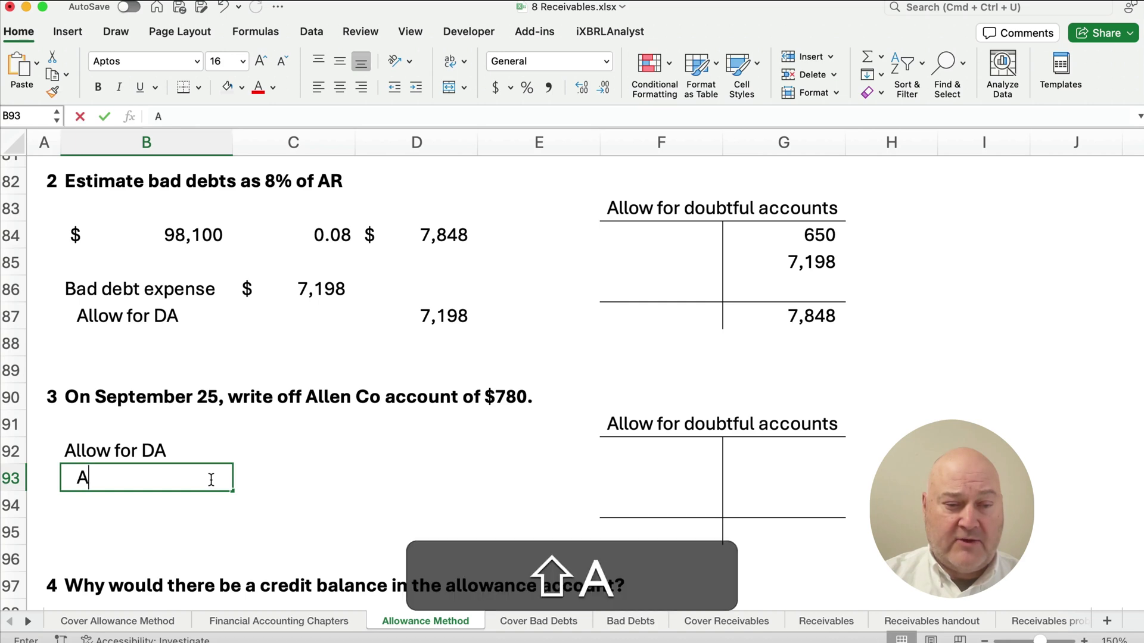
pyautogui.write('R - ')
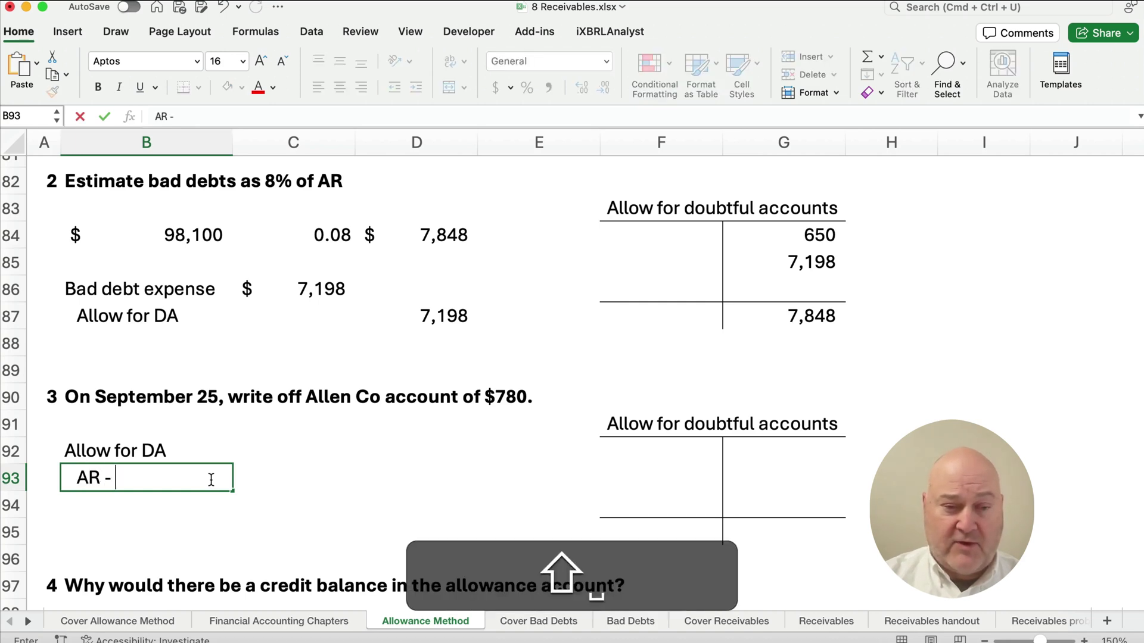
pyautogui.write('Allen Co.')
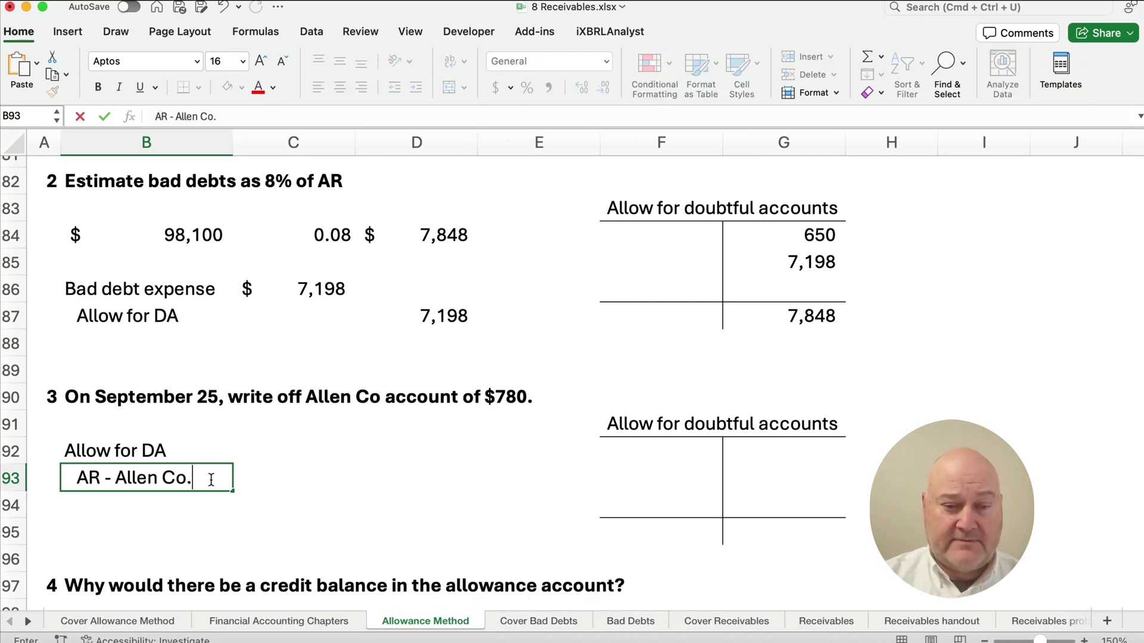
# Step: Record the Allen Co write-off amounts as a 780 debit in C92 and a 780 credit in D93
pyautogui.press('Tab')
pyautogui.press('Up')
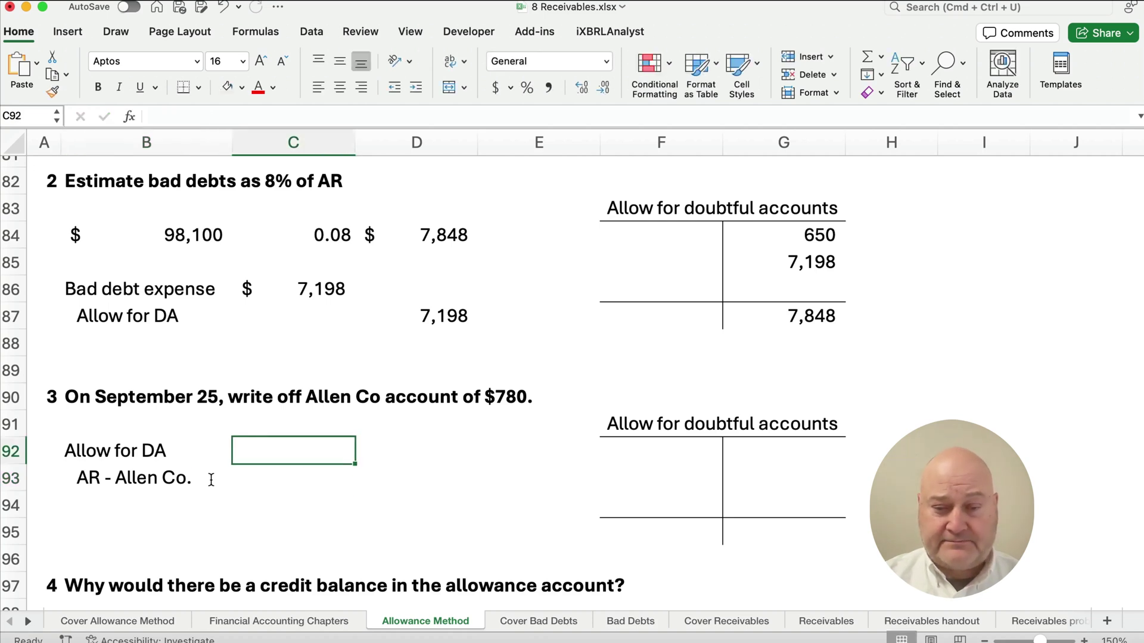
pyautogui.write('780')
pyautogui.press('Tab')
pyautogui.press('Down')
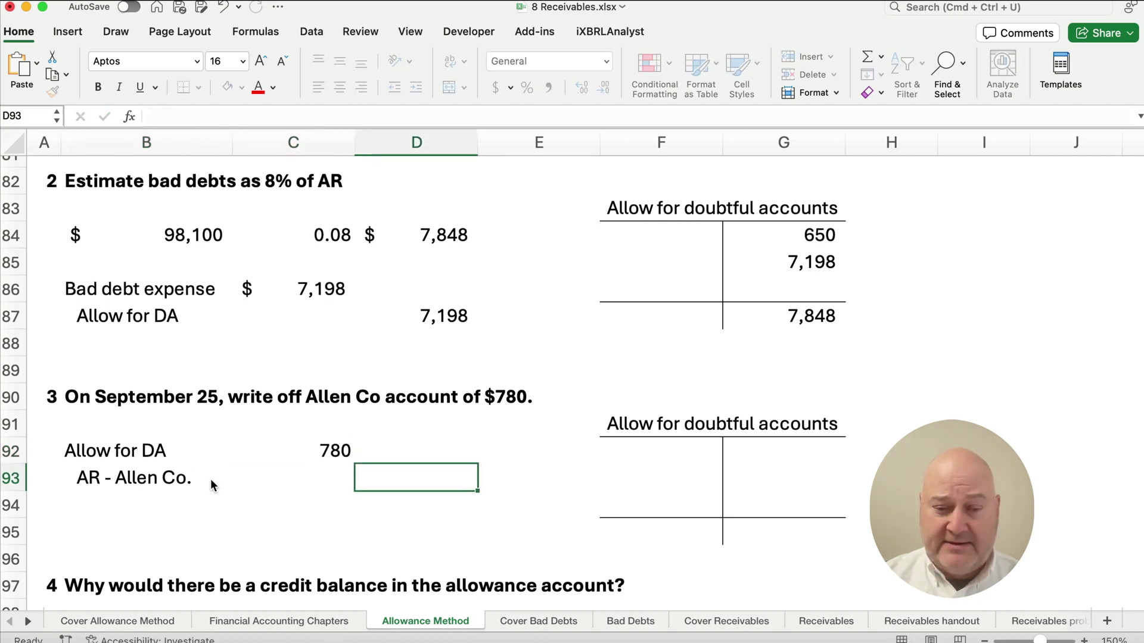
pyautogui.write('780')
pyautogui.press('Return')
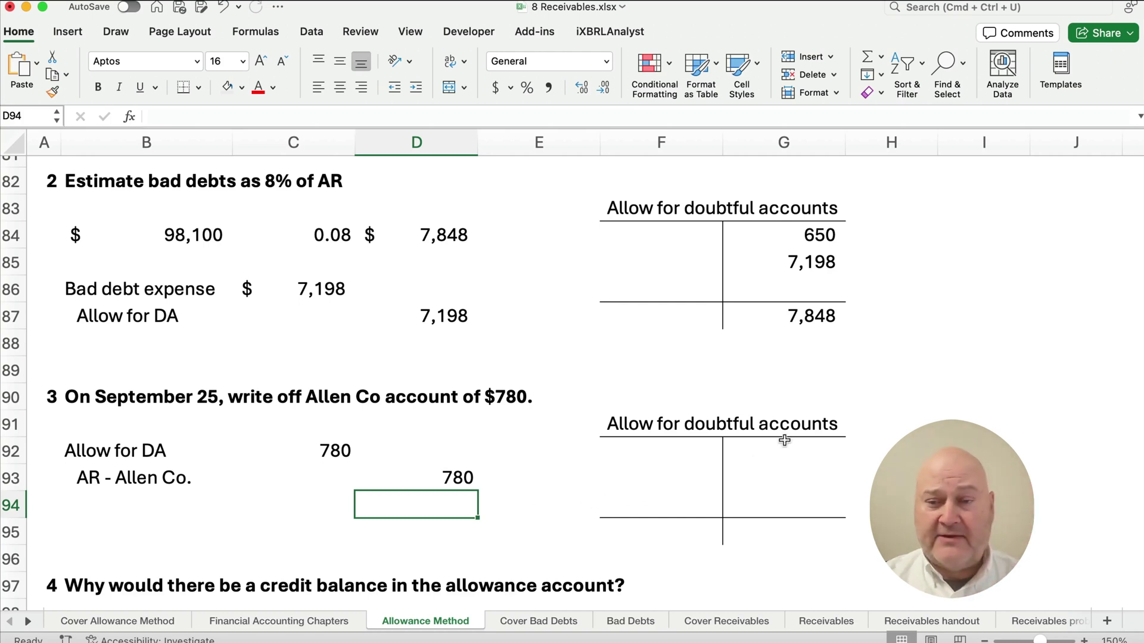
# Step: Copy the opening balance and adjustment from G84:G85 into G92:G93 of the part 3 T-account
pyautogui.click(793, 244)
pyautogui.moveTo(793, 245); pyautogui.dragTo(794, 255)
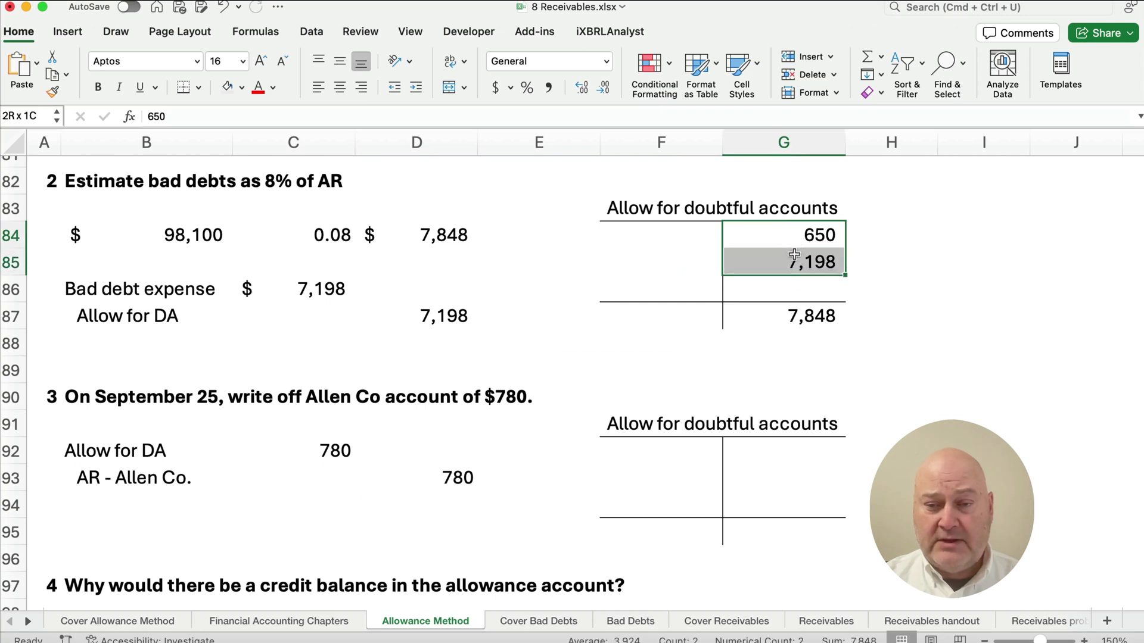
pyautogui.press('super+c')
pyautogui.click(793, 442)
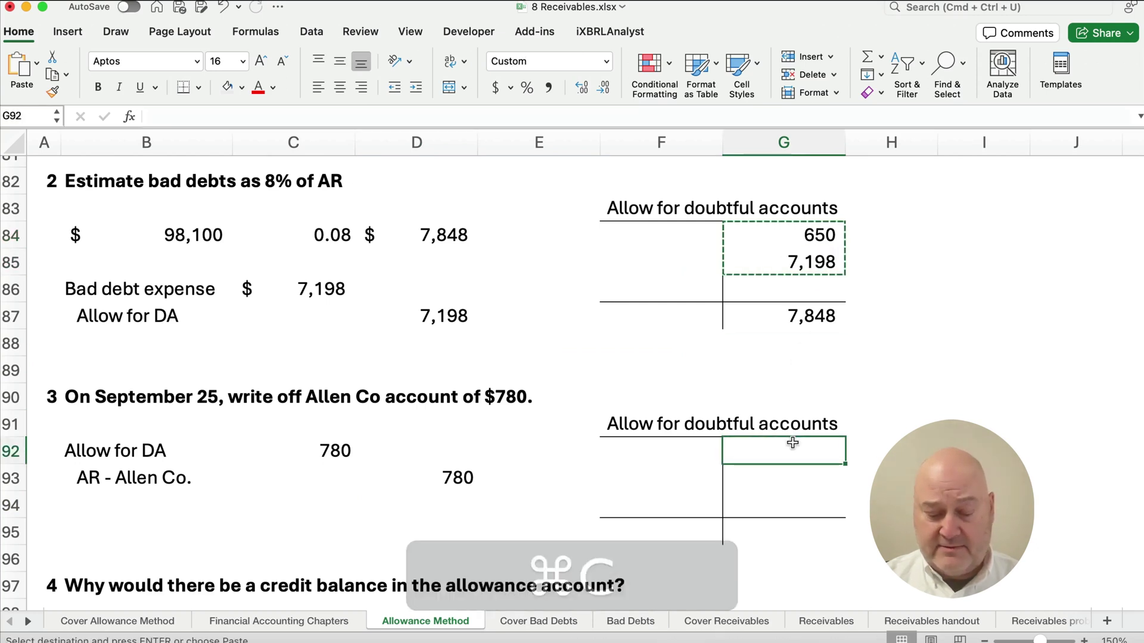
pyautogui.press('super+v')
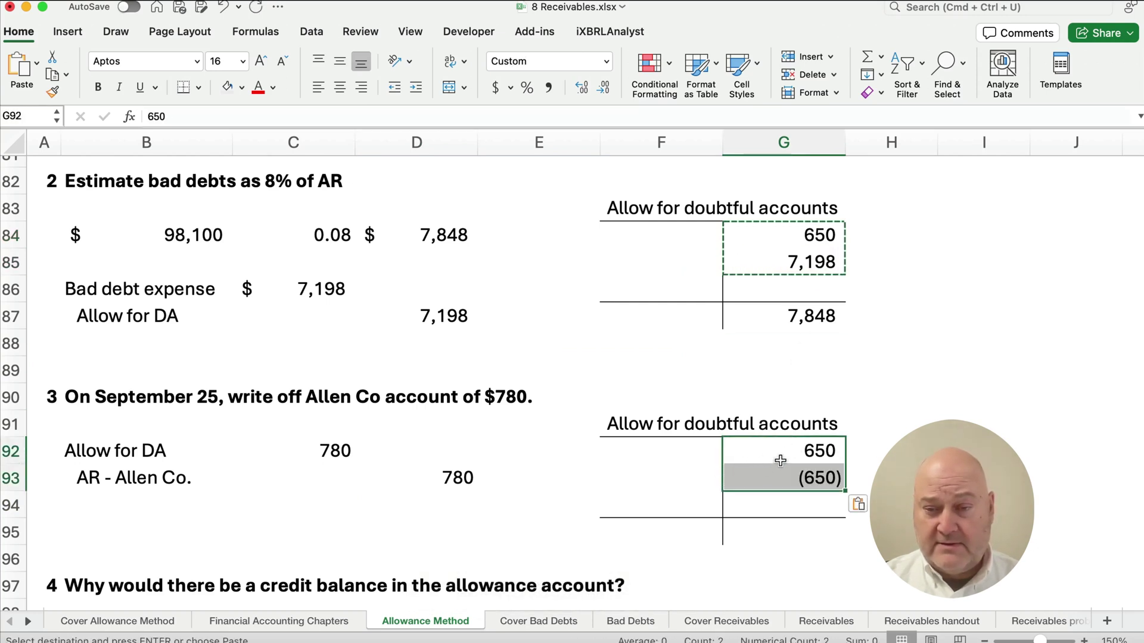
pyautogui.press('Escape')
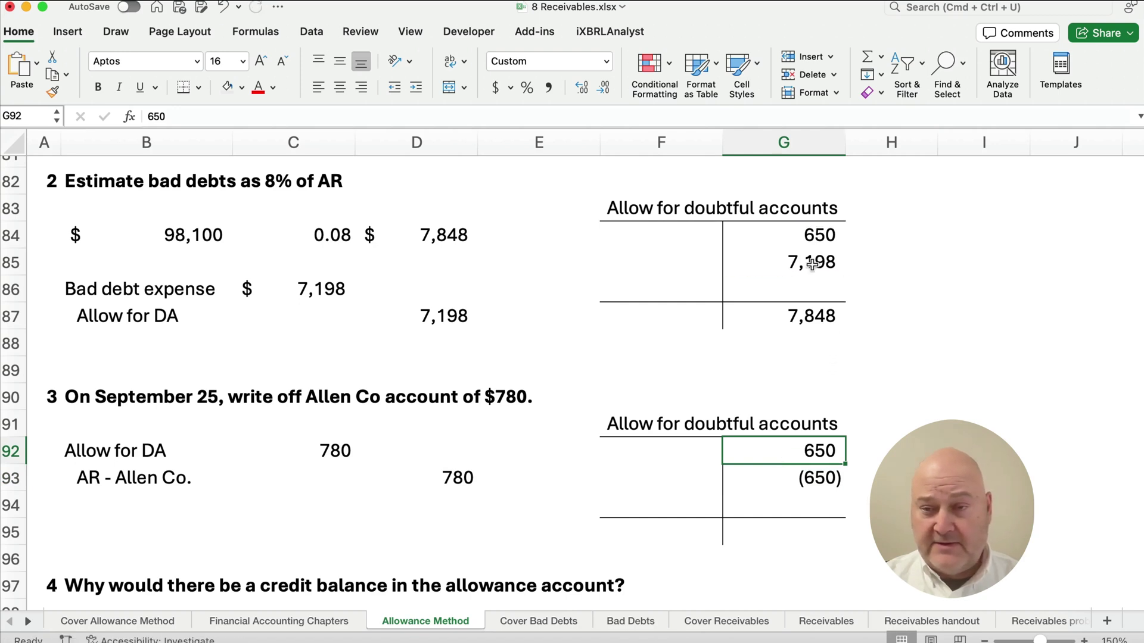
# Step: Replace the pasted formula in G93 with the adjustment amount 7,198
pyautogui.click(792, 476)
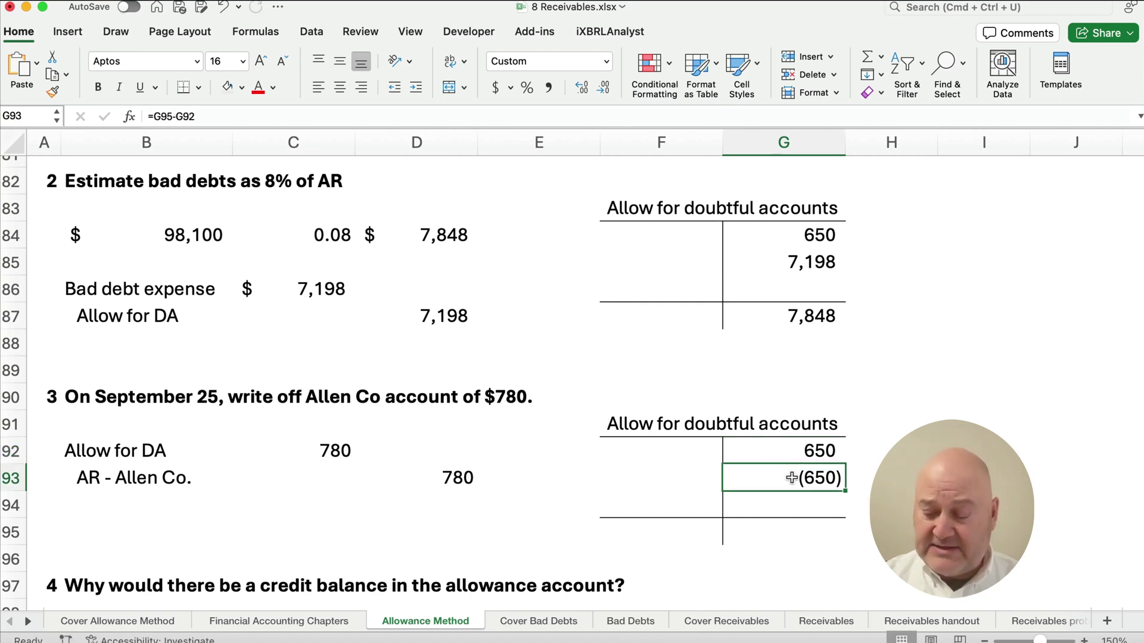
pyautogui.write('7,198')
pyautogui.press('Return')
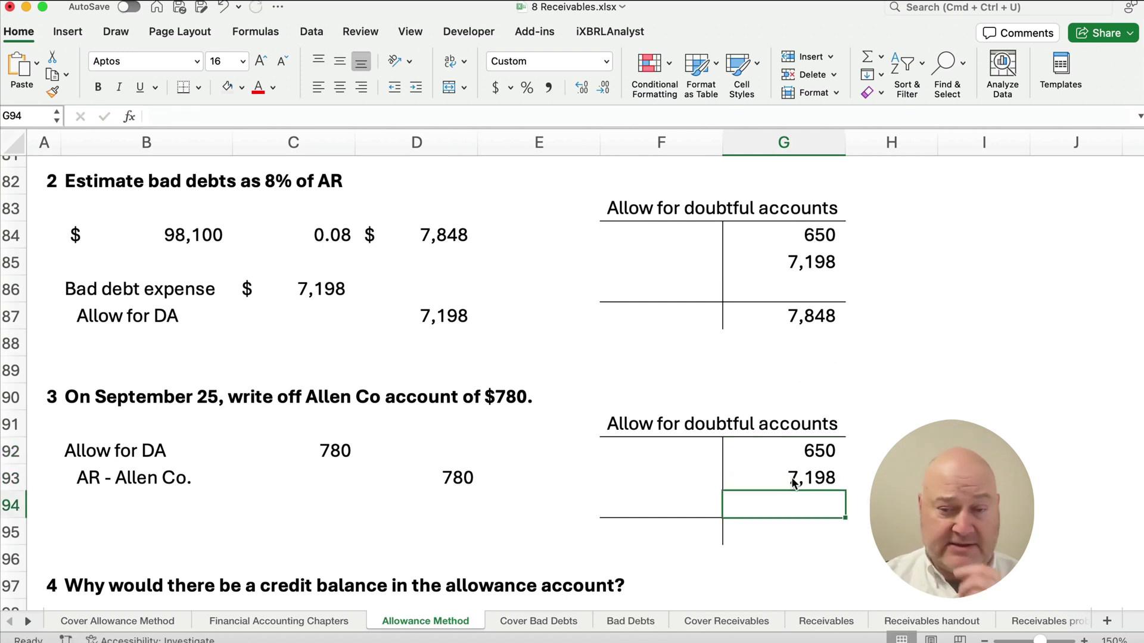
# Step: Post the 780 write-off to the debit side of the part 3 T-account in F93
pyautogui.click(654, 473)
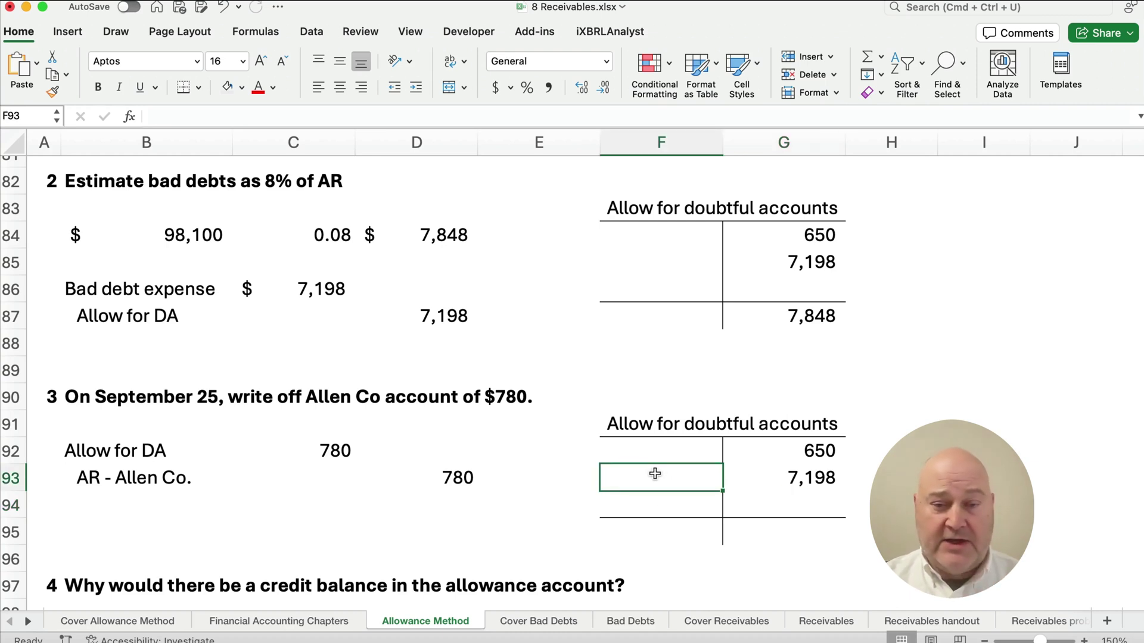
pyautogui.write('780')
pyautogui.press('Return')
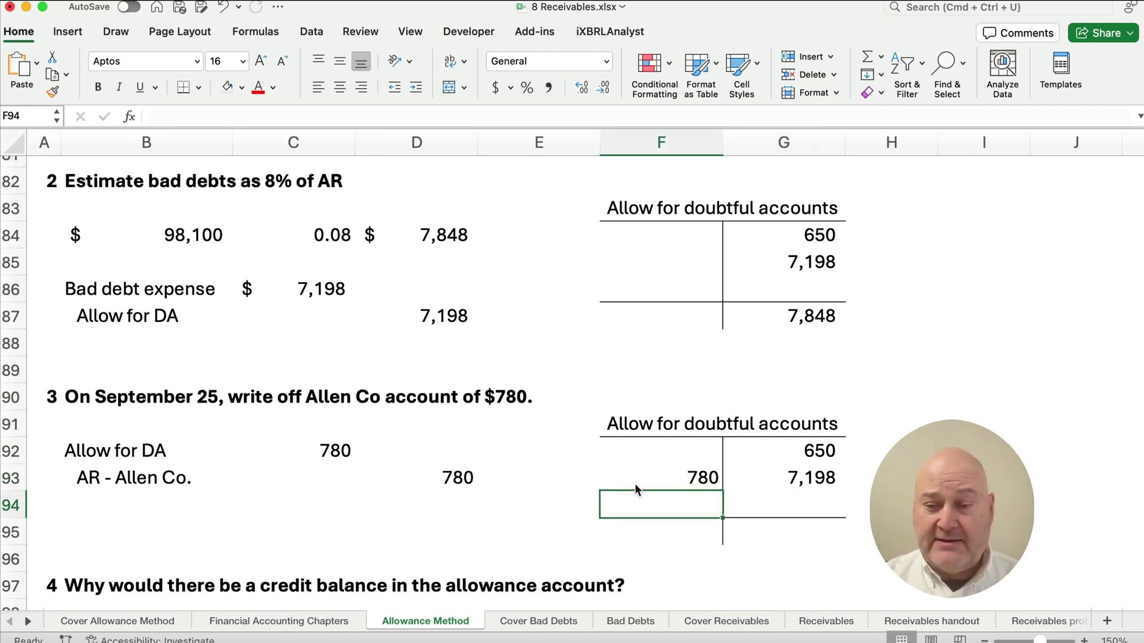
# Step: Calculate the part 3 allowance ending balance in G95 with the formula =G92+G93-F93
pyautogui.click(790, 532)
pyautogui.write('=')
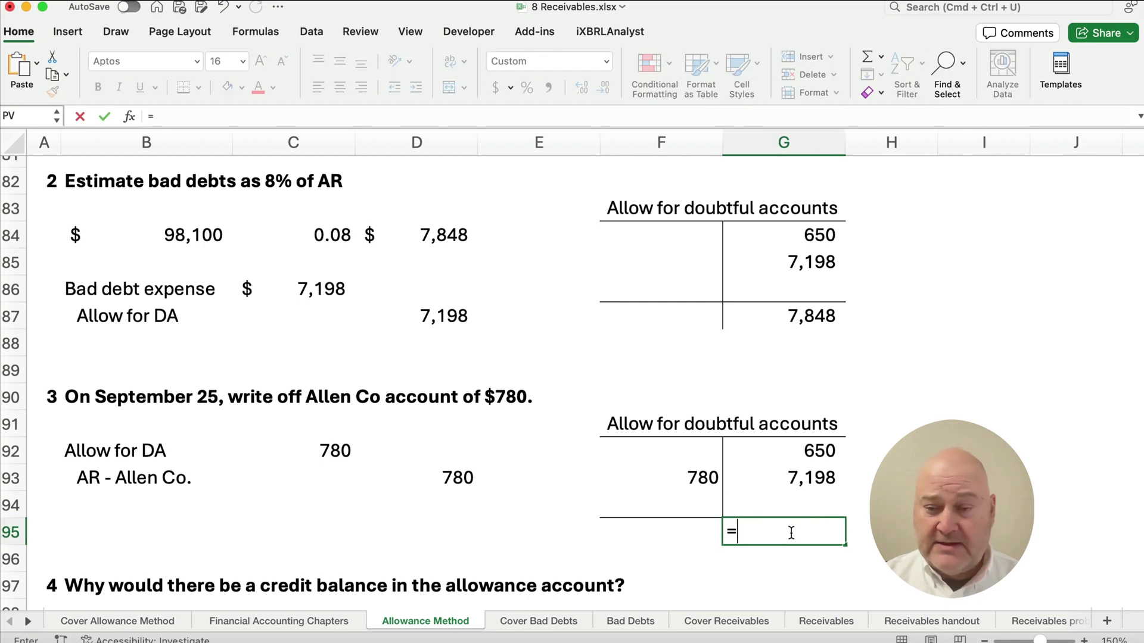
pyautogui.press('Up')
pyautogui.press('Up')
pyautogui.press('Up')
pyautogui.write('+')
pyautogui.press('Up')
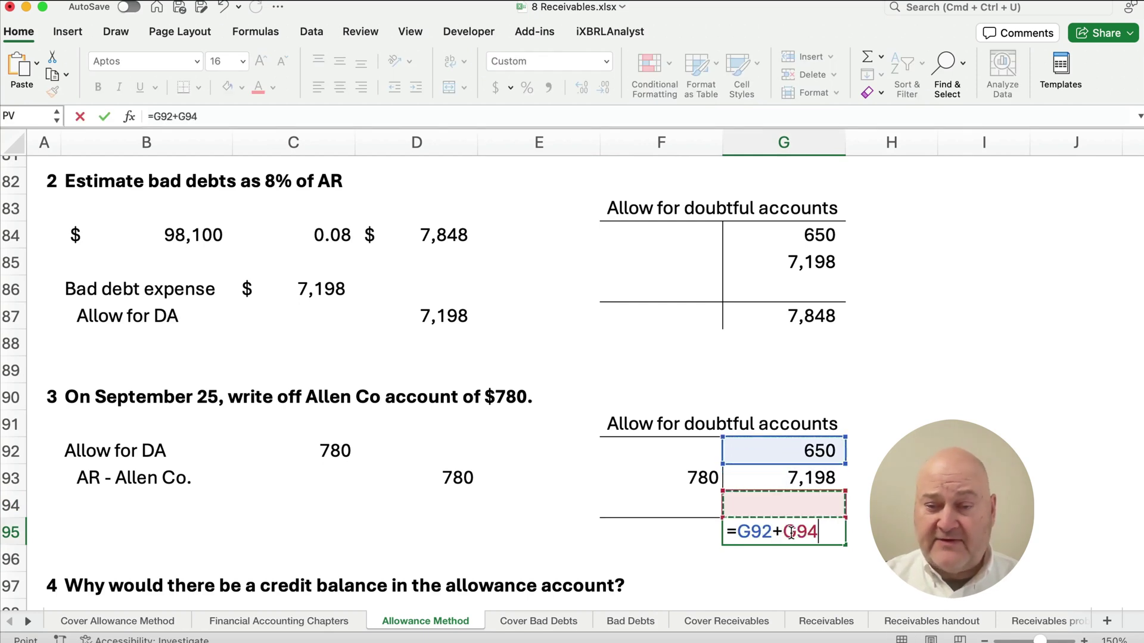
pyautogui.press('Up')
pyautogui.press('Up')
pyautogui.press('Down')
pyautogui.write('-')
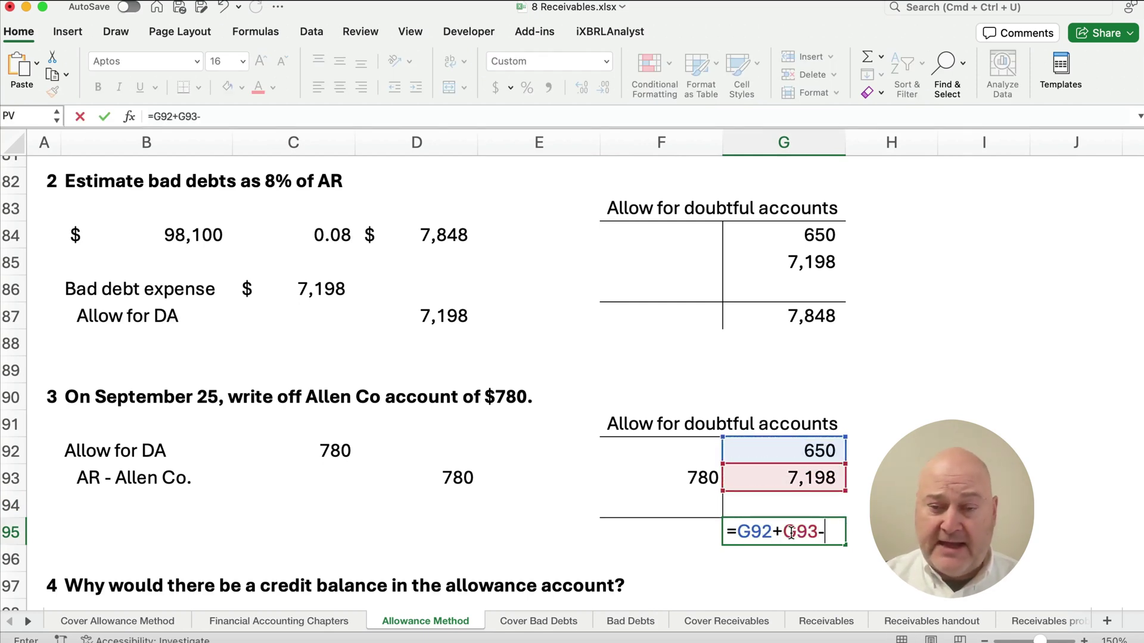
pyautogui.click(680, 475)
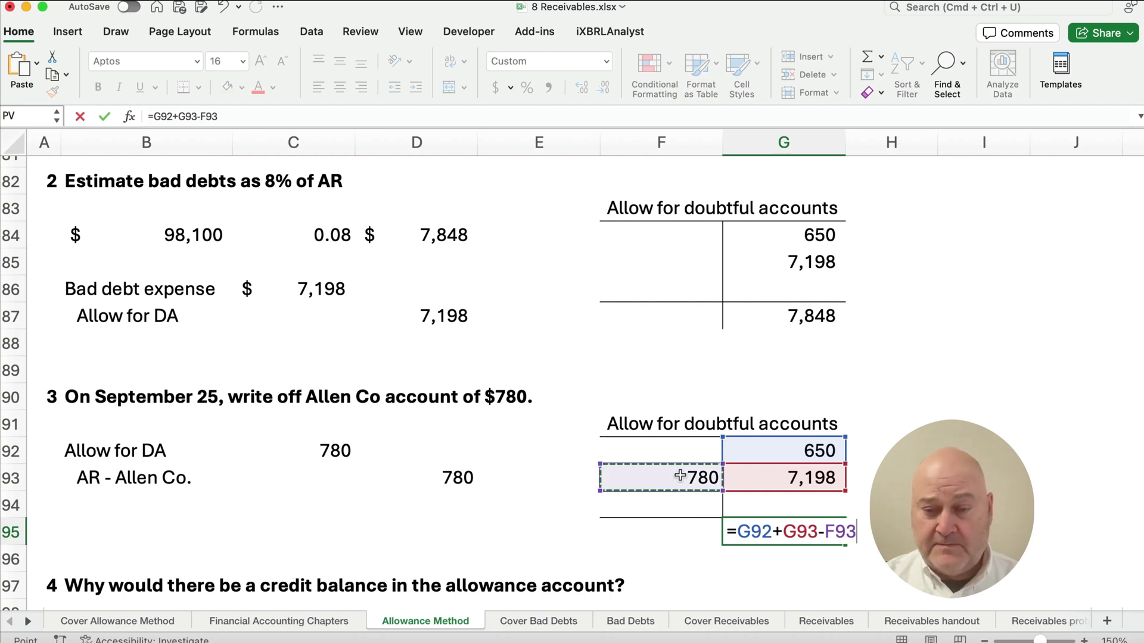
pyautogui.press('Return')
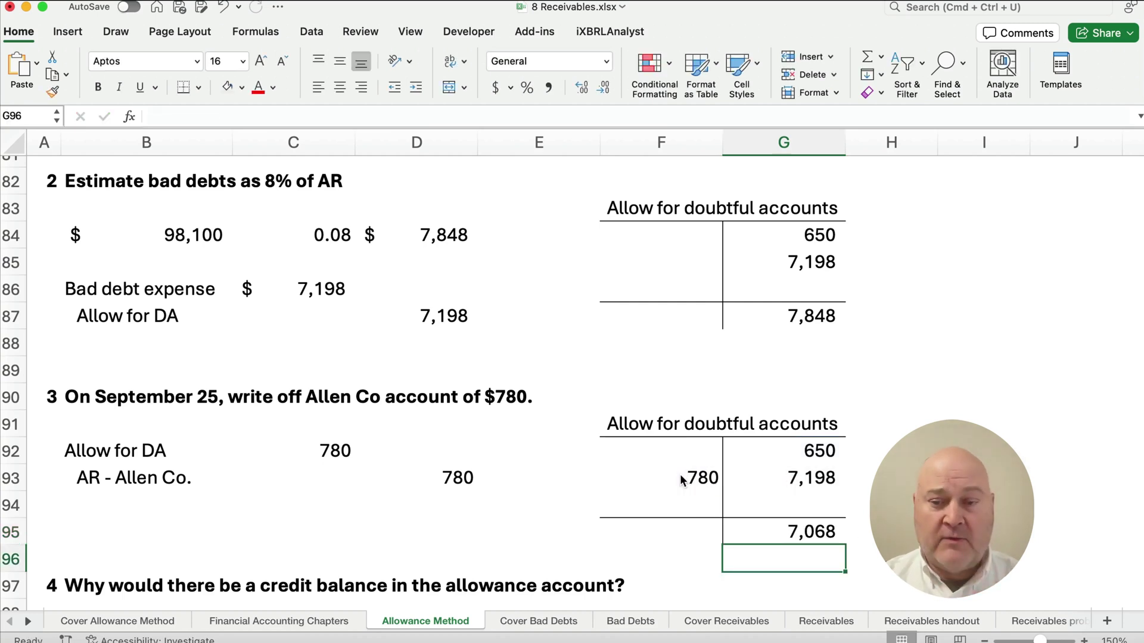
# Step: Compare the part 2 allowance credit and T-account with the part 3 write-off debit and ending balance
pyautogui.click(779, 536)
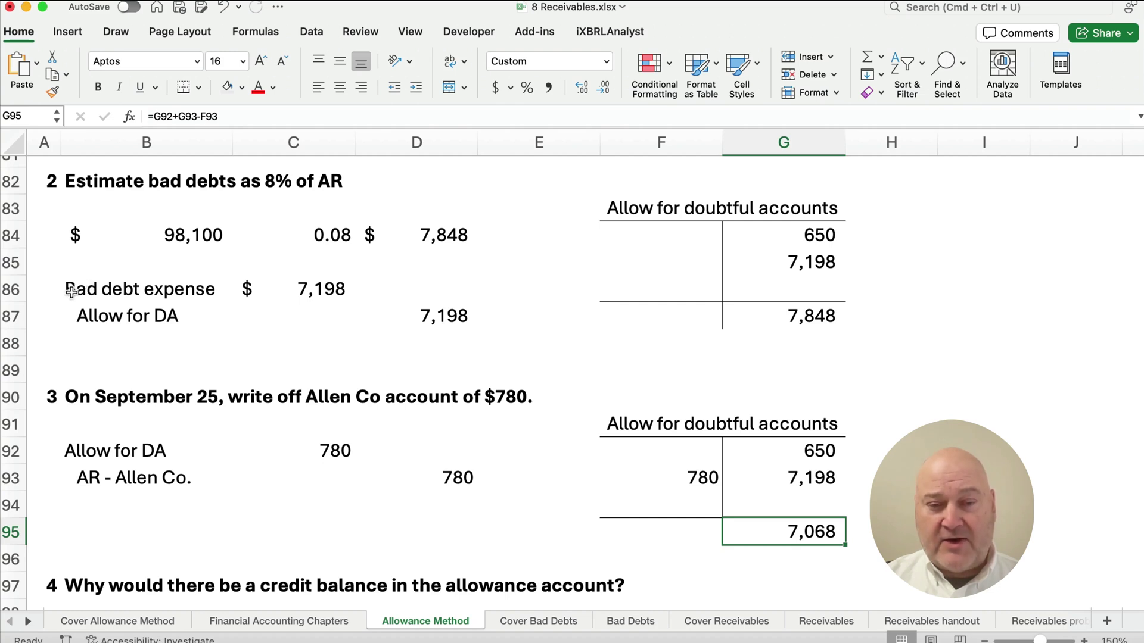
pyautogui.moveTo(67, 312); pyautogui.dragTo(425, 322)
pyautogui.moveTo(795, 239); pyautogui.dragTo(806, 316)
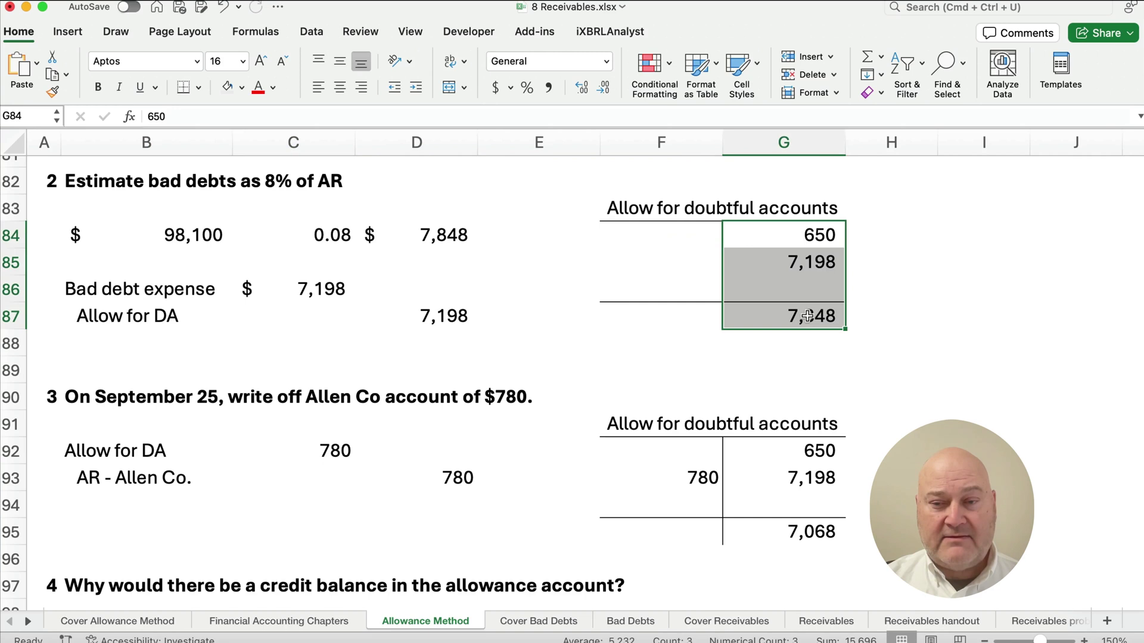
pyautogui.click(89, 453)
pyautogui.moveTo(223, 451); pyautogui.dragTo(340, 452)
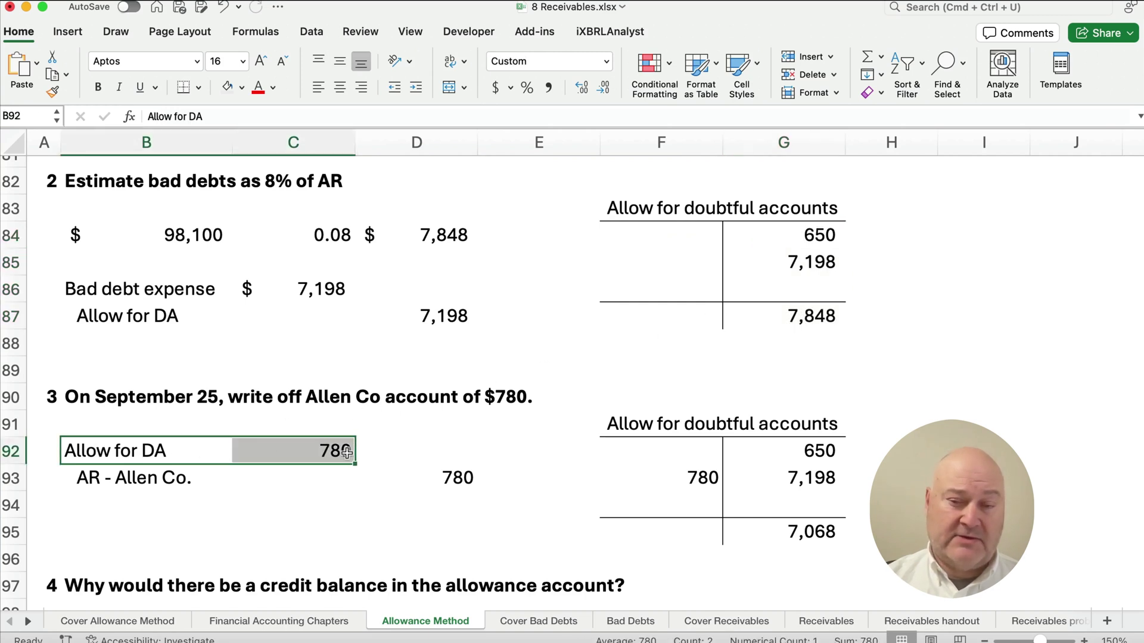
pyautogui.scroll(-4, 502, 513)
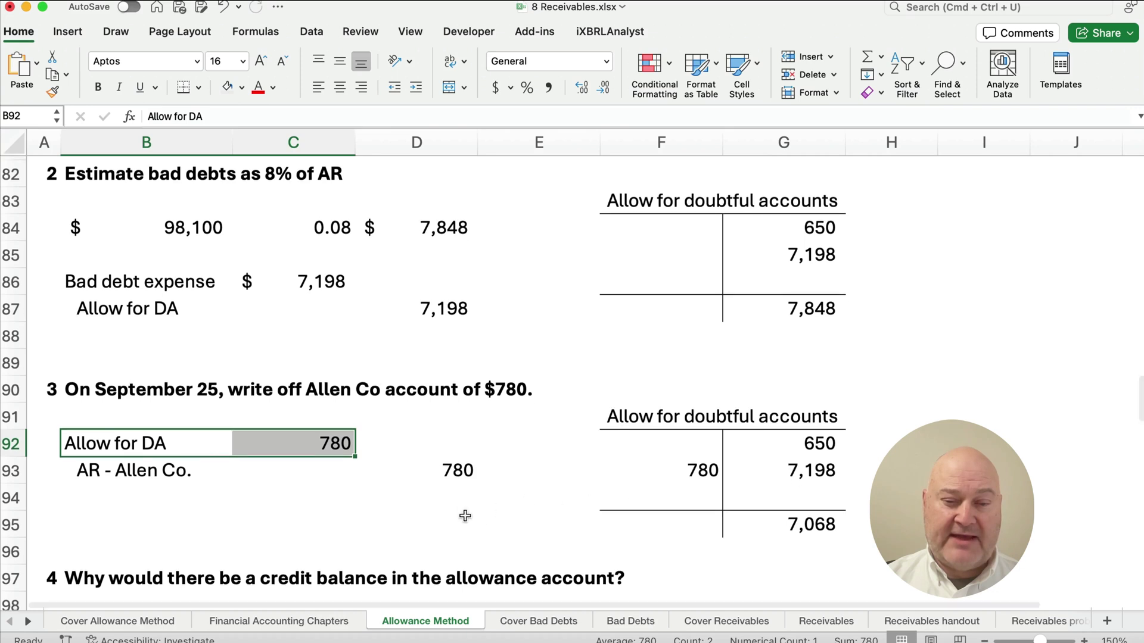